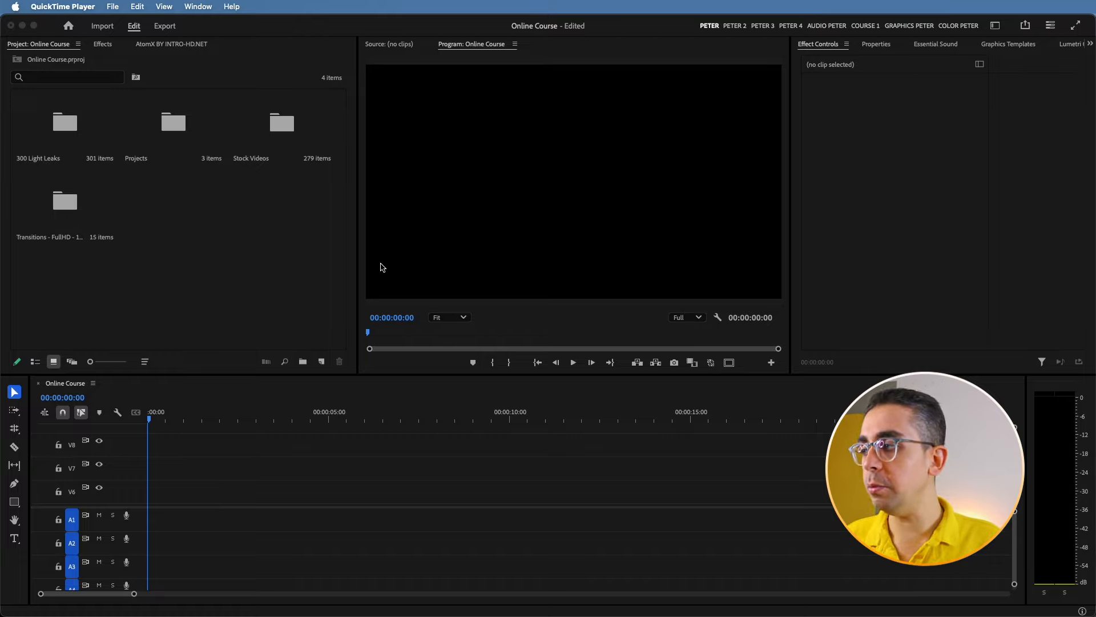
Add a text layer reading "Text" to the frame at the start of the sequence with the Type tool
click(14, 542)
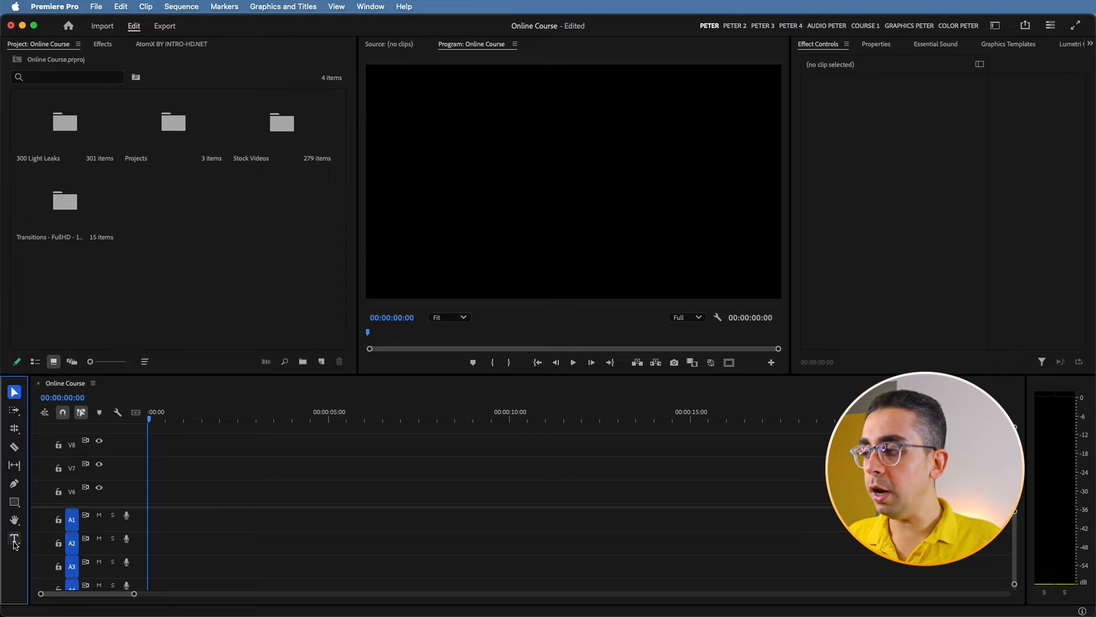
click(14, 538)
click(579, 161)
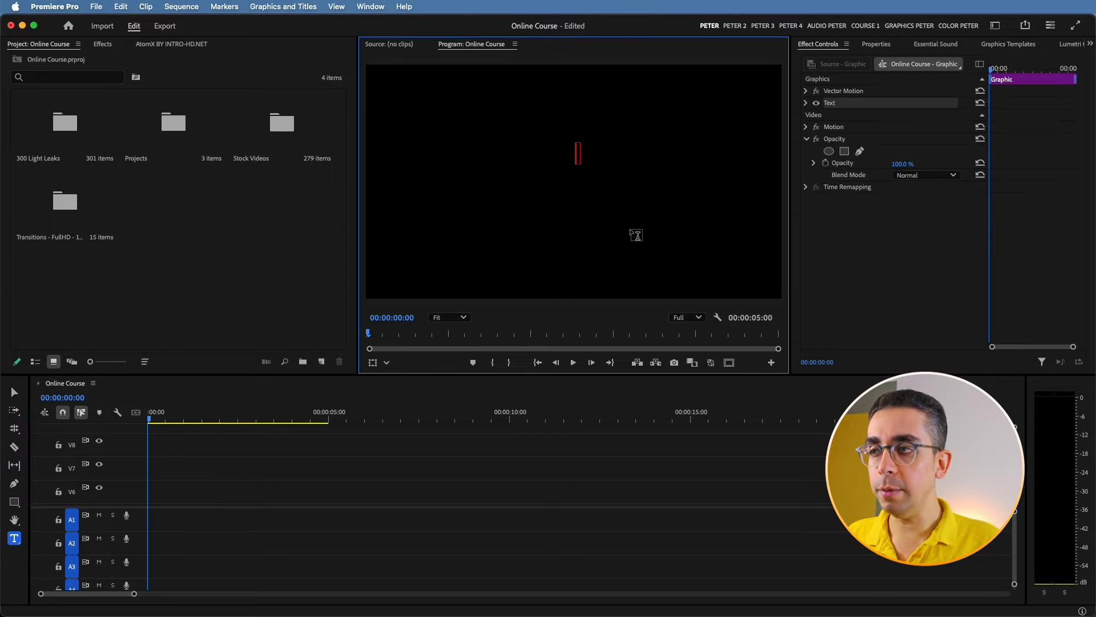
text(Text)
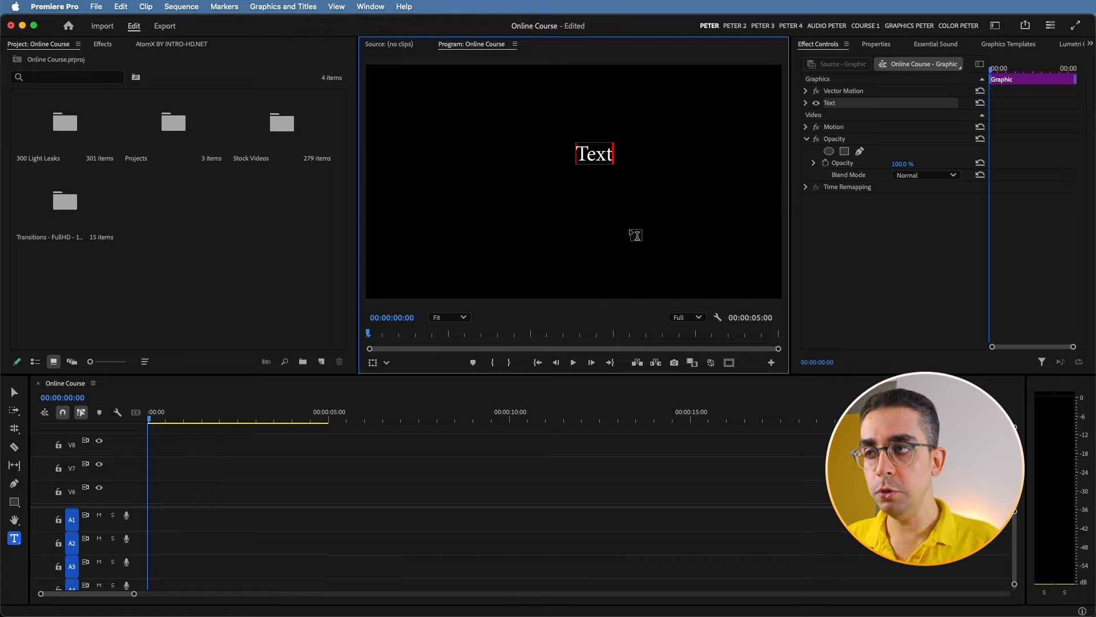
Enlarge the whole word "Text" to font size 289 and change its font to Gotham
double_click(591, 155)
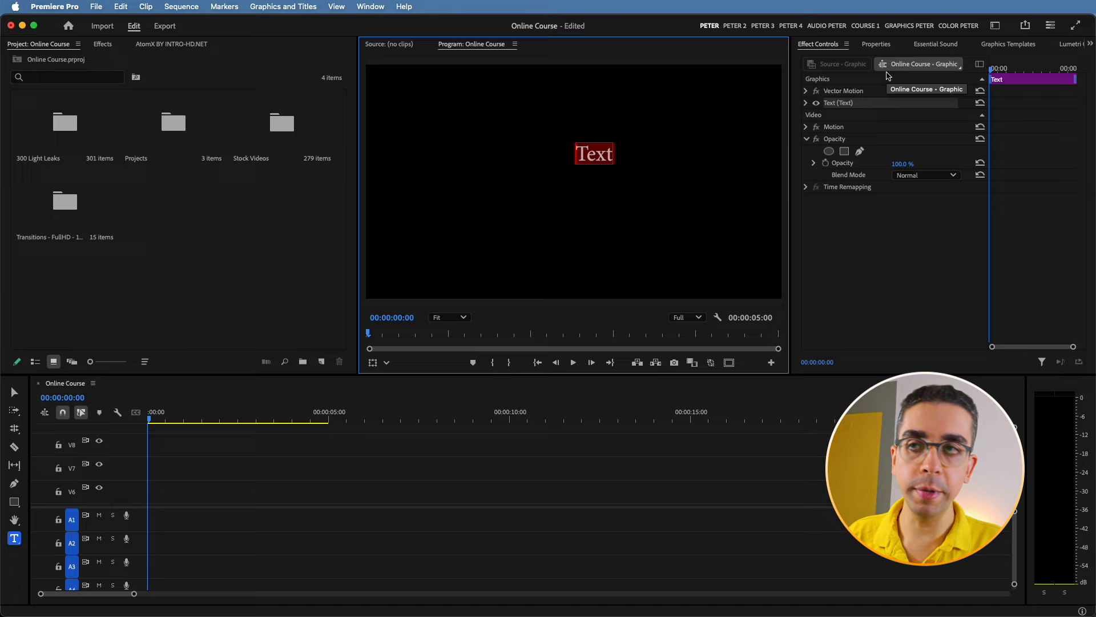
click(875, 44)
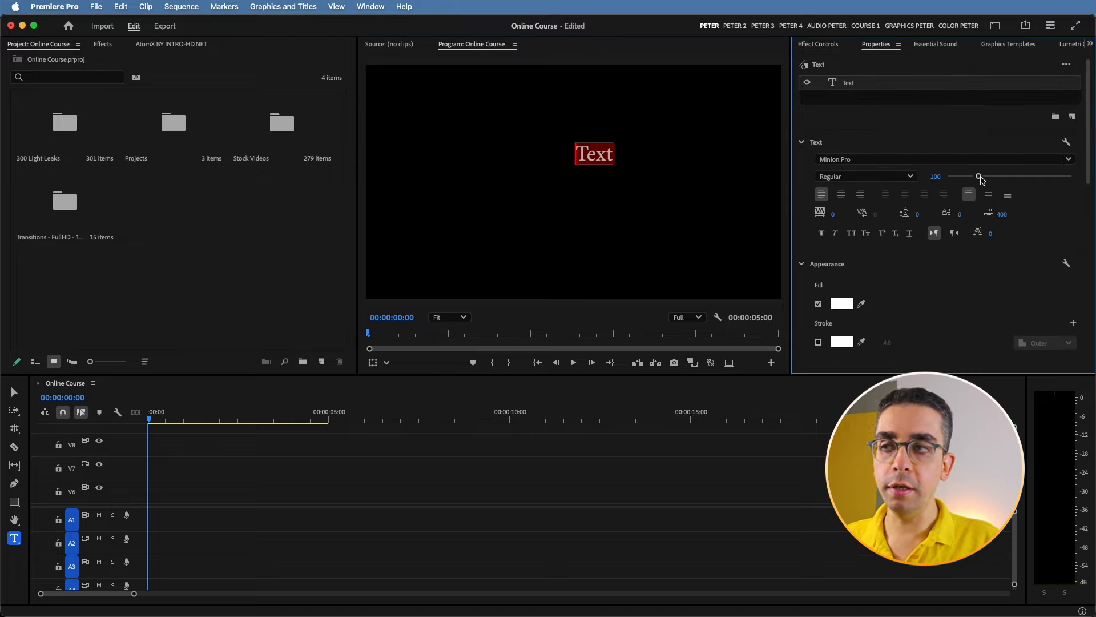
drag(978, 176, 1039, 178)
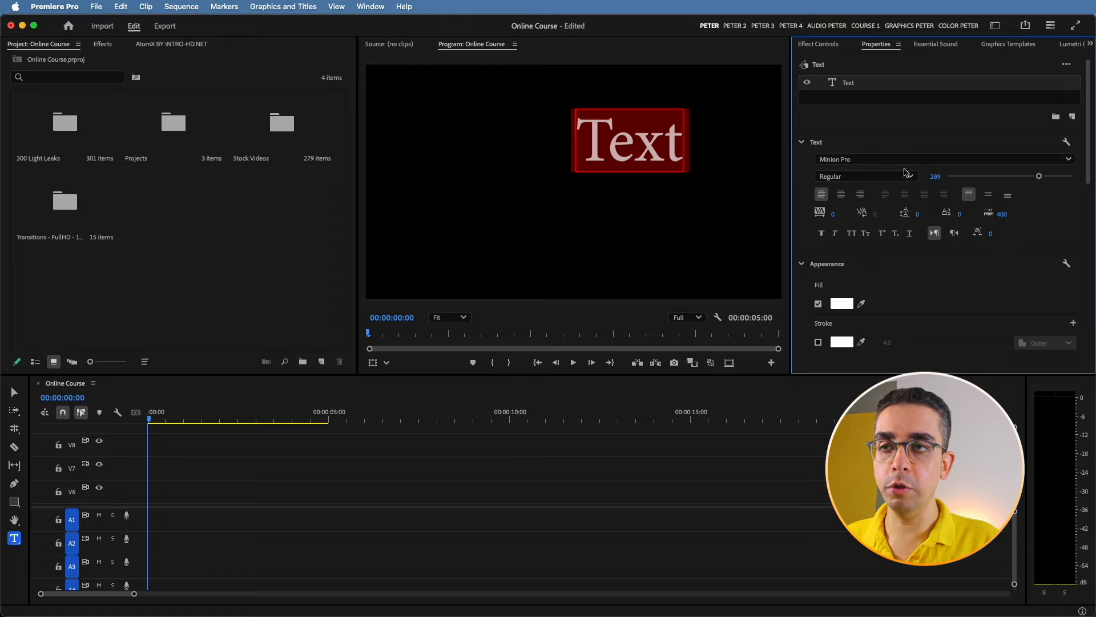
click(894, 161)
click(861, 173)
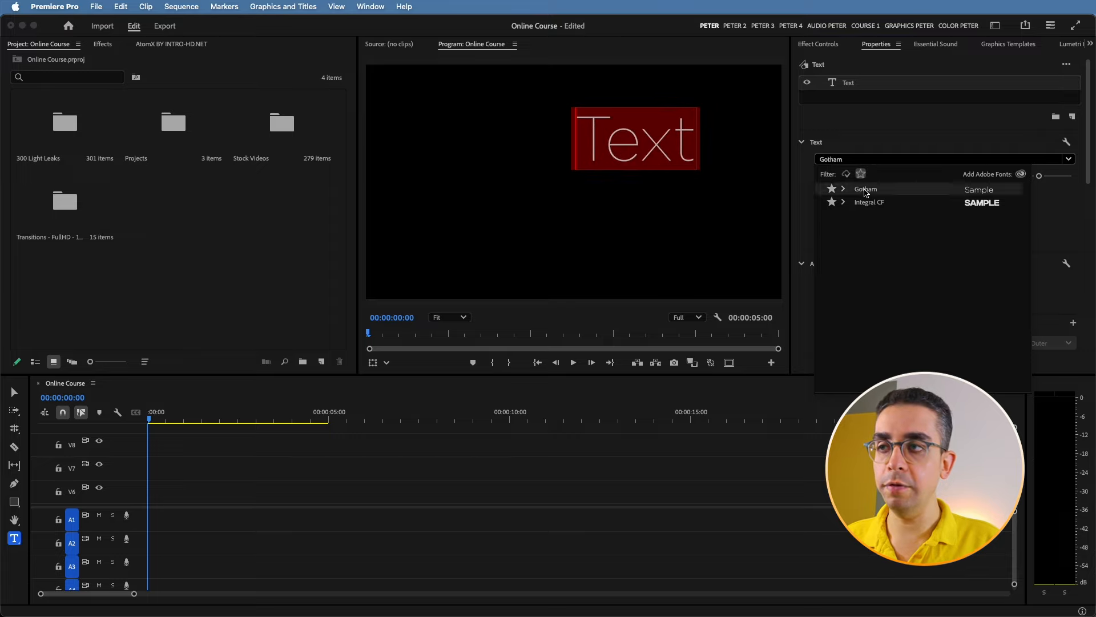
click(865, 189)
Try the Ultra weight on the text, settle on Bold, and increase the font size to 400
click(864, 176)
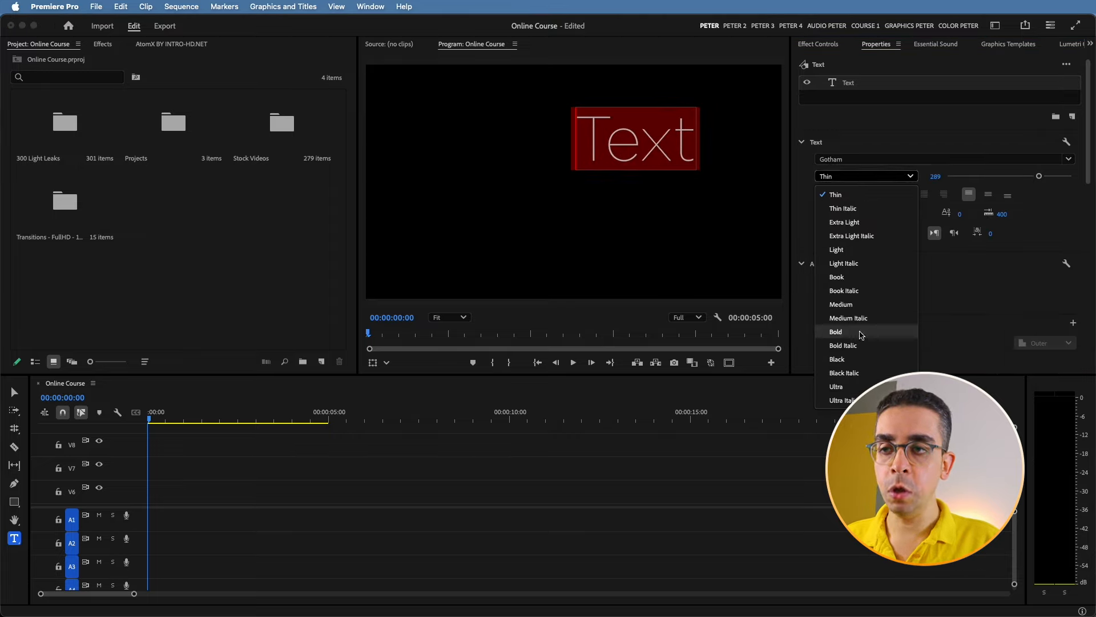
click(851, 388)
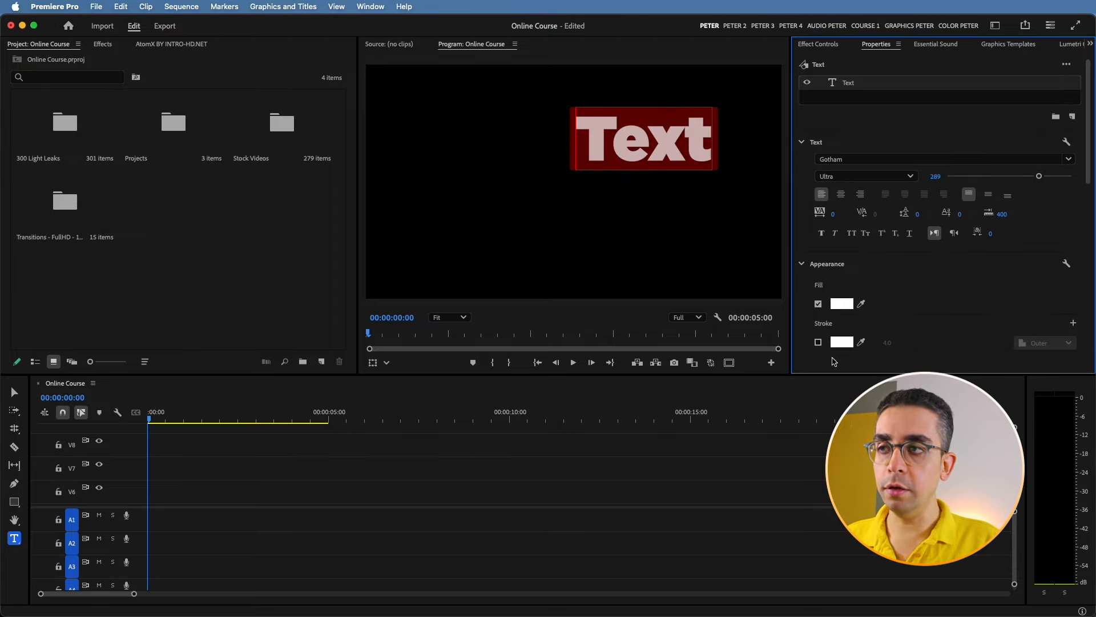
click(856, 179)
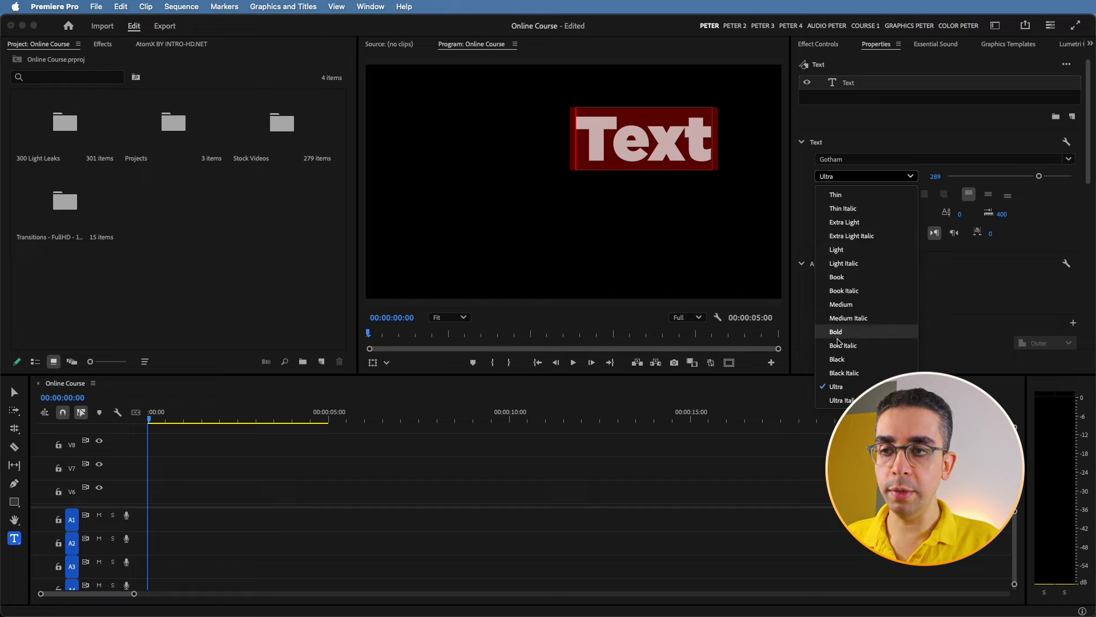
click(840, 333)
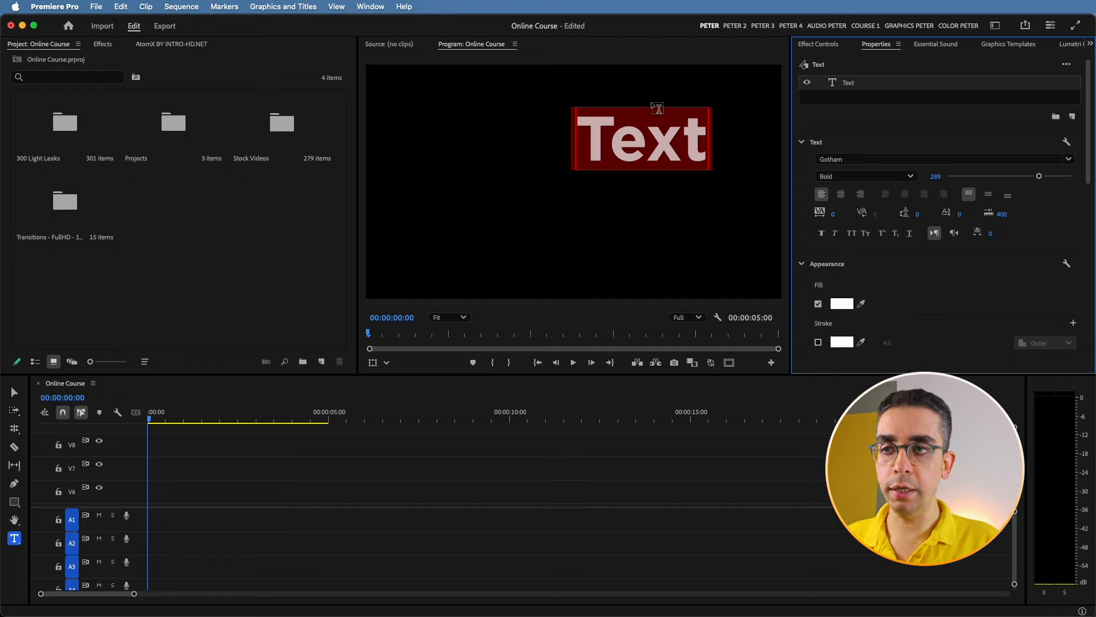
drag(1039, 177, 1093, 182)
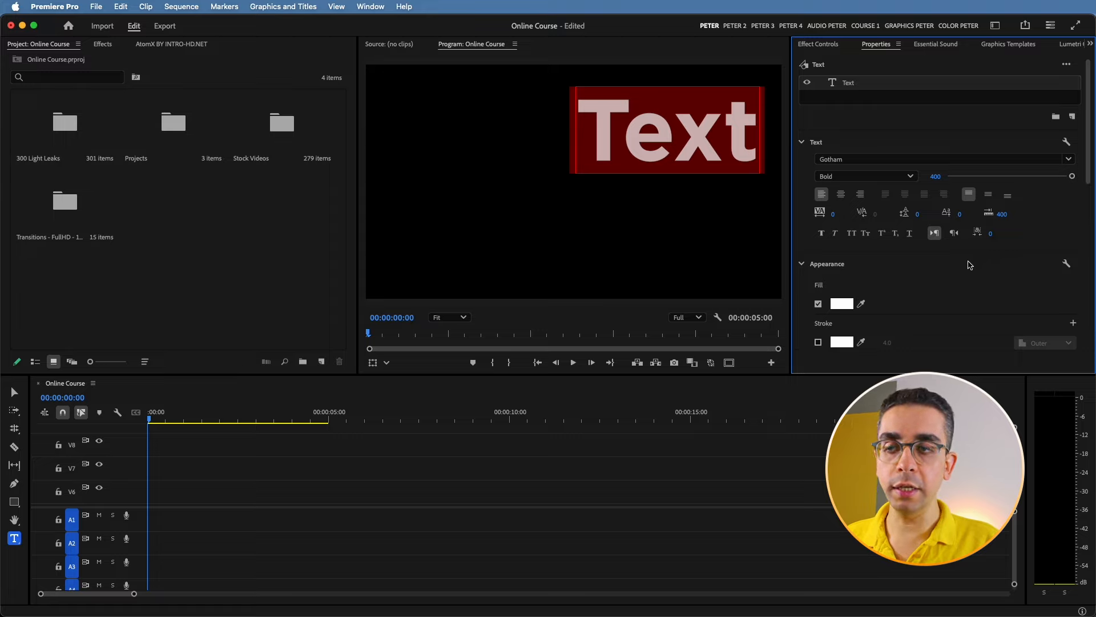
Scale the text to 147% and centre it horizontally and vertically in the frame
scroll(969, 265, down, 10)
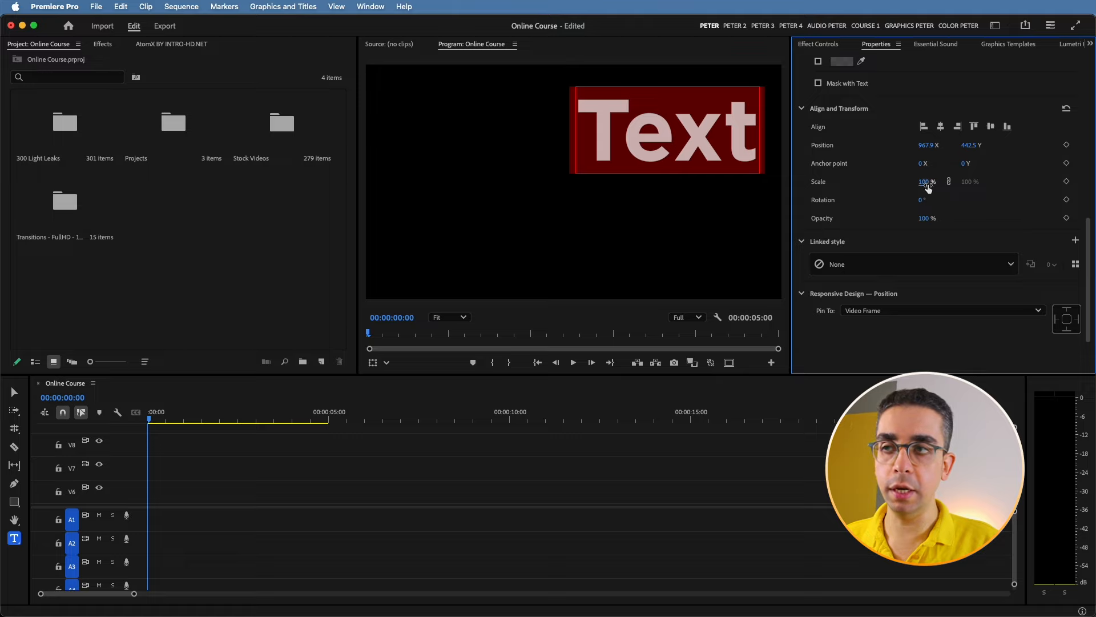
drag(923, 182, 957, 185)
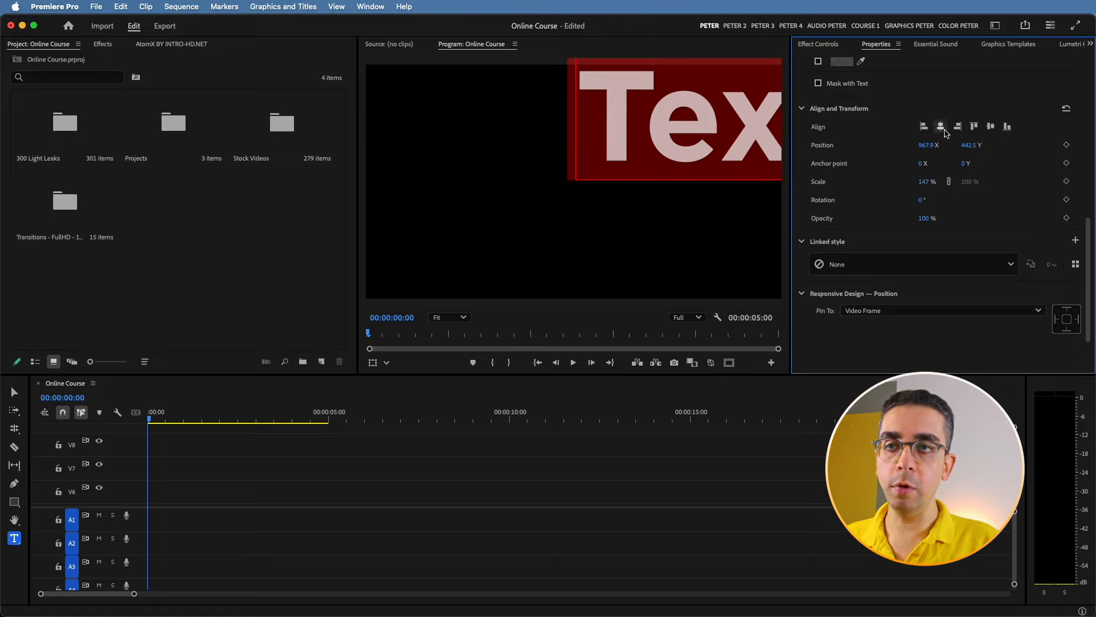
click(940, 127)
click(990, 126)
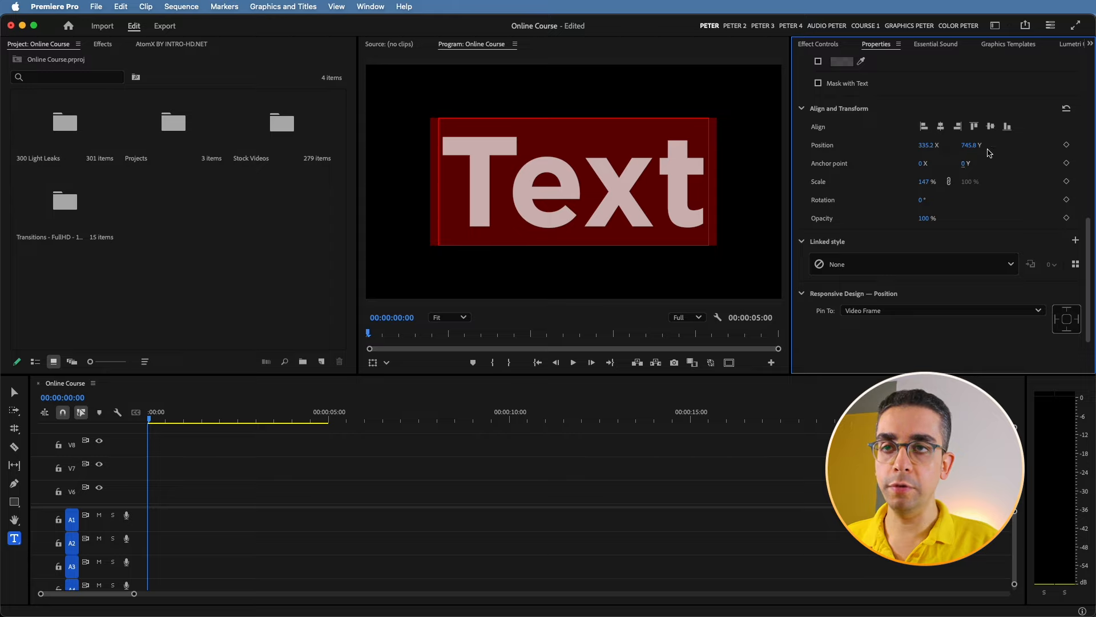
Raise the text into the upper part of the frame and select its clip on track V2 of the timeline
drag(964, 146, 931, 147)
click(230, 489)
scroll(210, 479, down, 5)
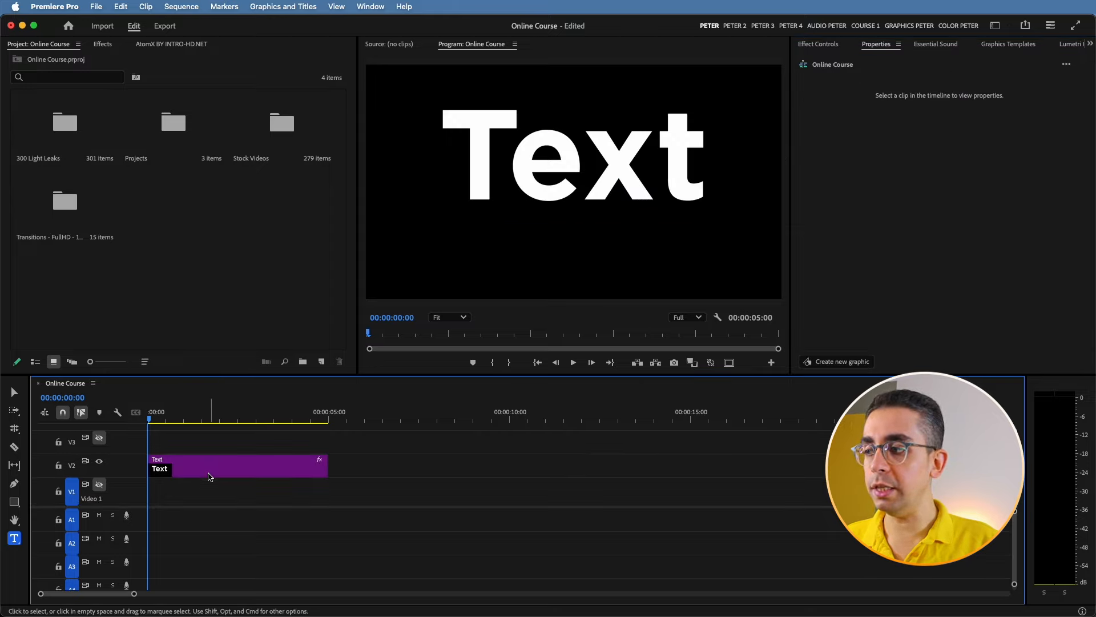
click(183, 473)
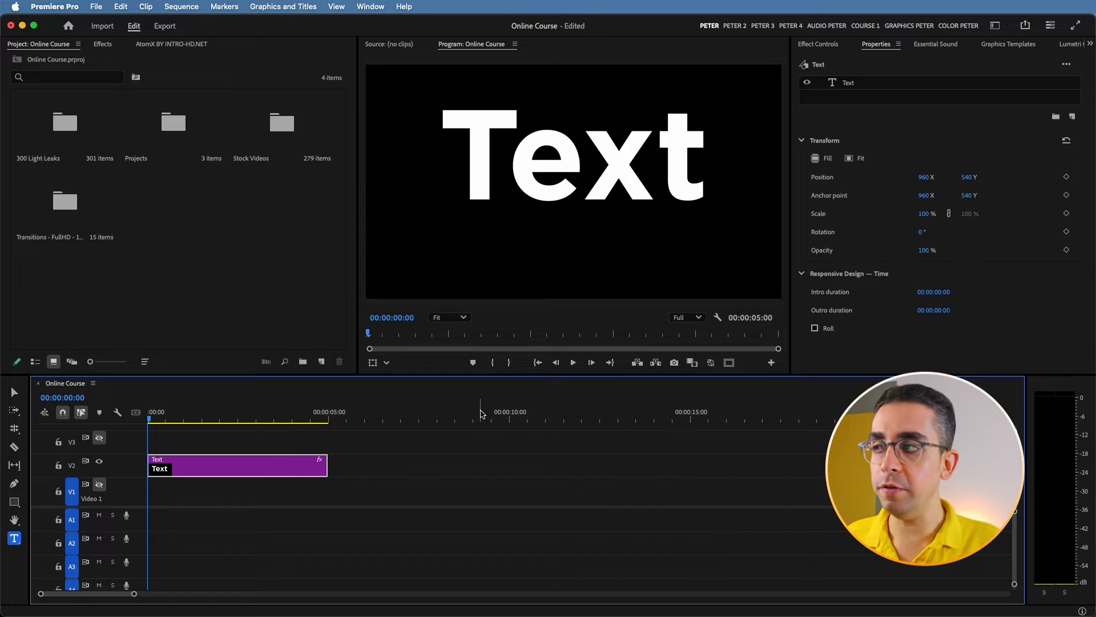
Import the abstract glossy liquid background and Light Leaks 123.mp4 videos from the Reflection Text folder in Downloads
click(292, 183)
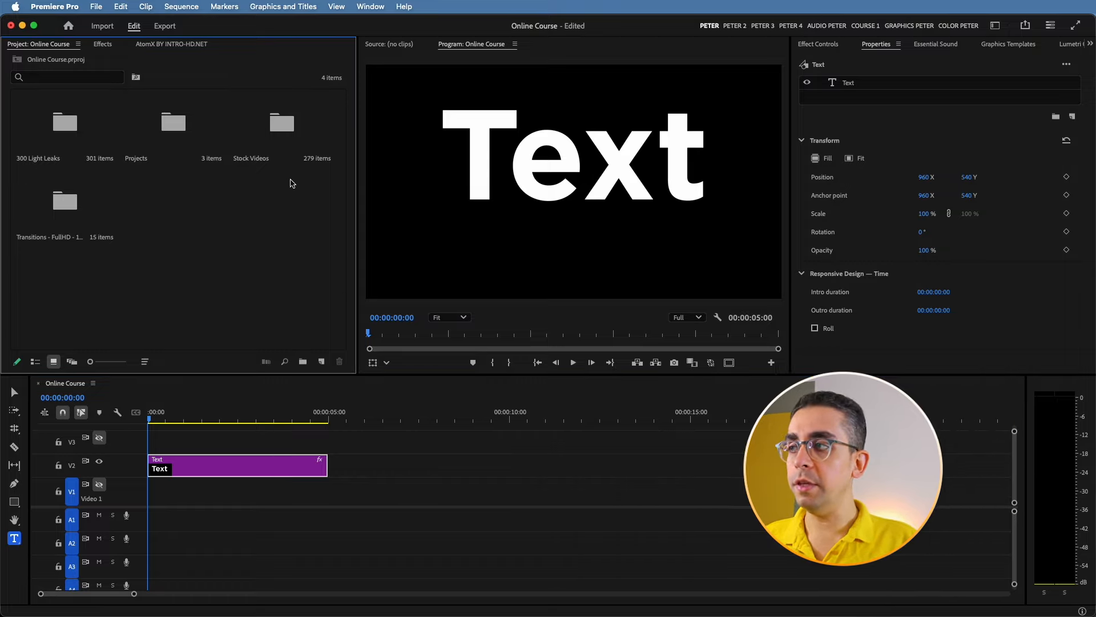
double_click(292, 184)
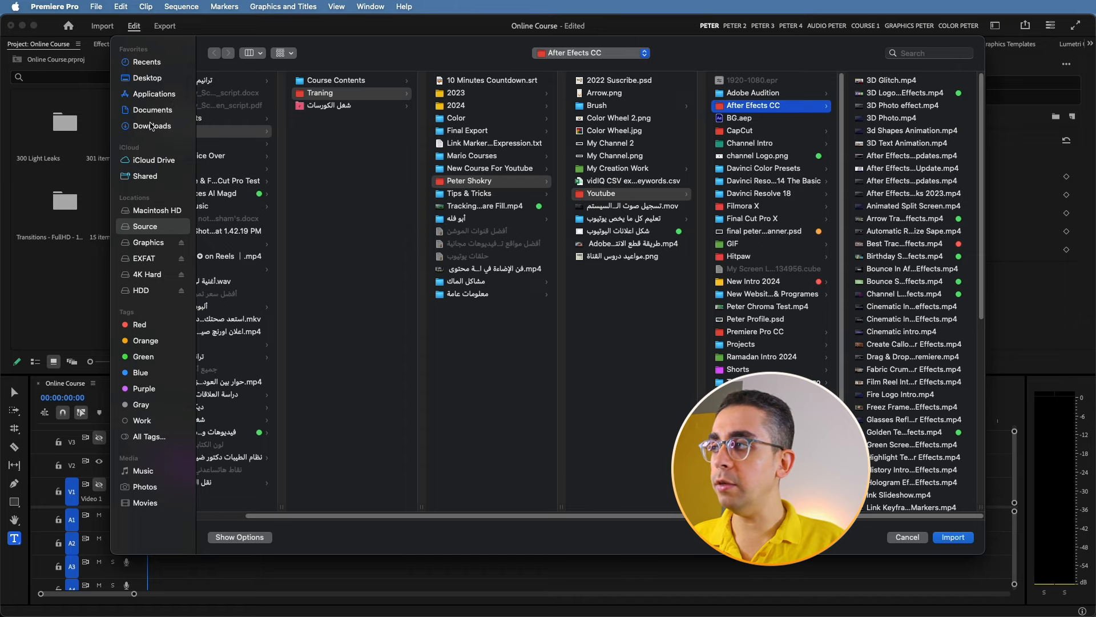
click(152, 125)
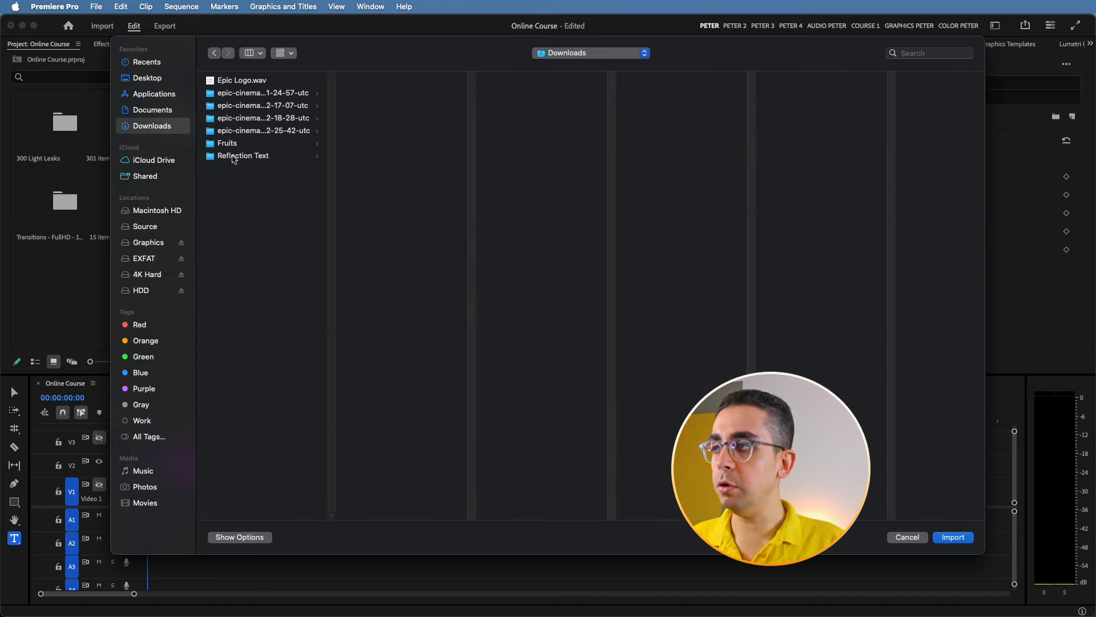
click(233, 157)
drag(394, 117, 381, 69)
click(956, 538)
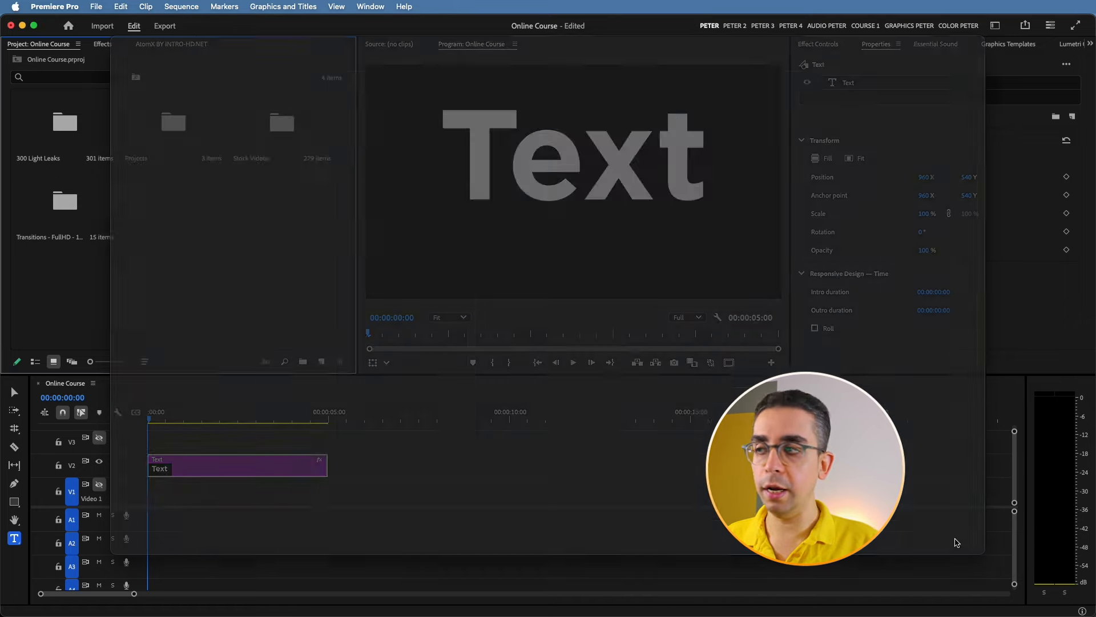
Preview the abstract glossy liquid background clip and place only its video at the start of track V1, beneath the text
click(168, 137)
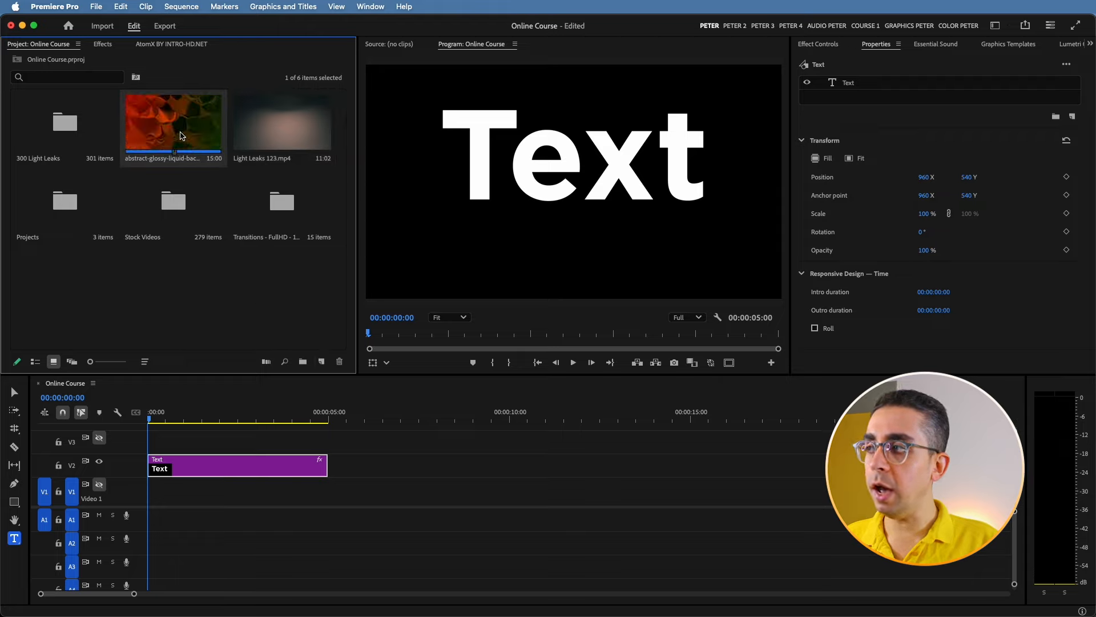
mouse_move(181, 135)
mouse_down()
mouse_move(277, 451)
mouse_move(245, 491)
mouse_move(151, 500)
mouse_move(169, 134)
mouse_up()
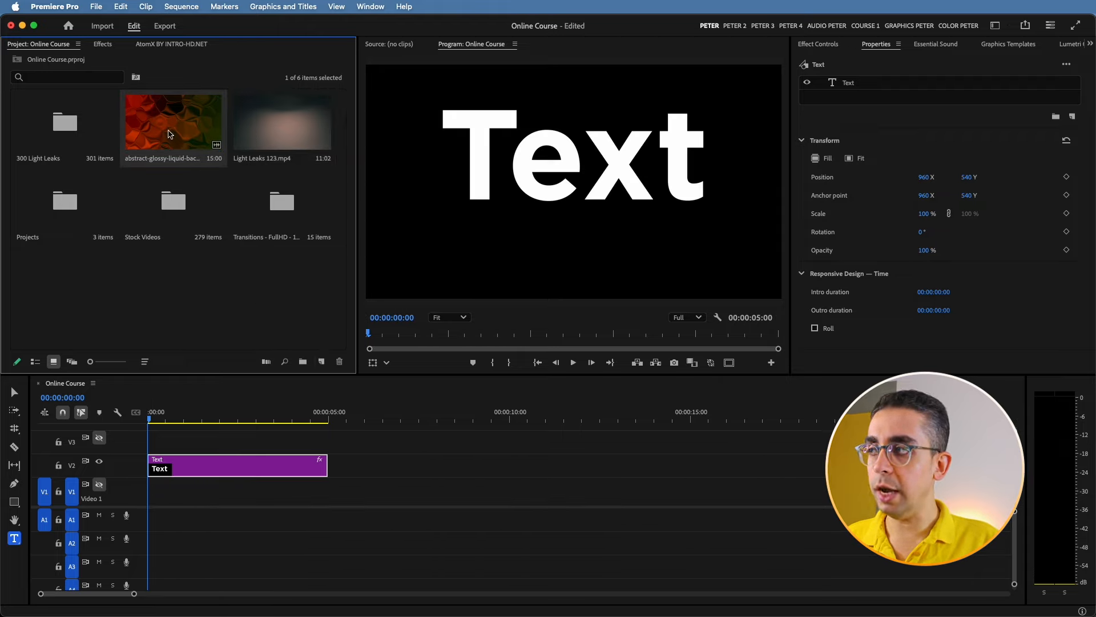
double_click(168, 134)
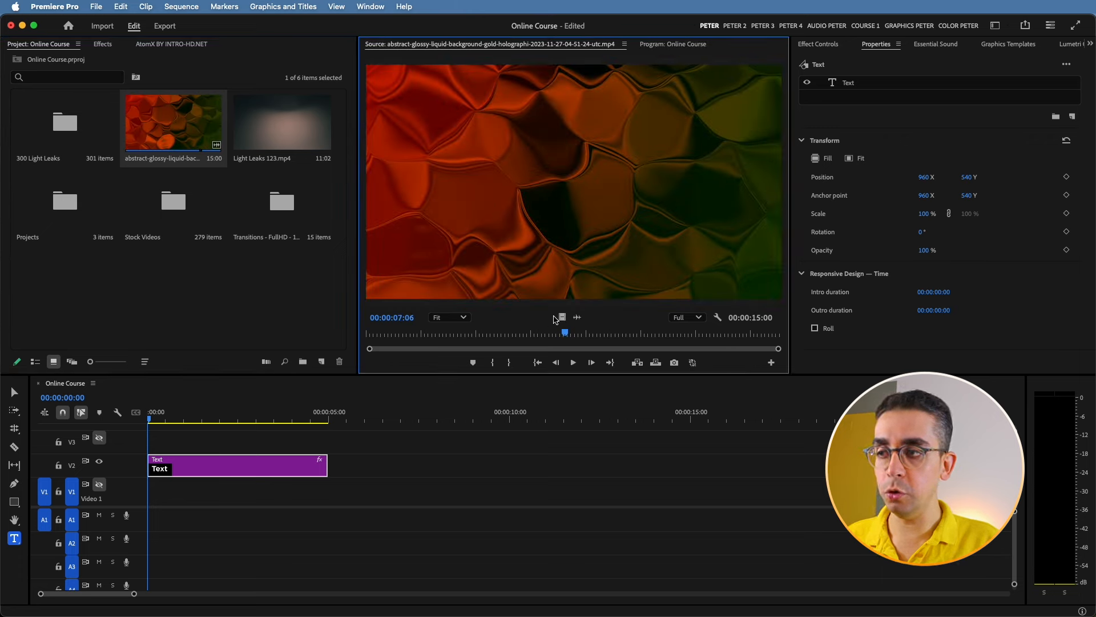
drag(556, 320, 142, 500)
Extend the text clip to about 00:00:07:18 and trim the background clip to end at the same point
drag(327, 465, 426, 457)
drag(690, 498, 427, 499)
click(244, 418)
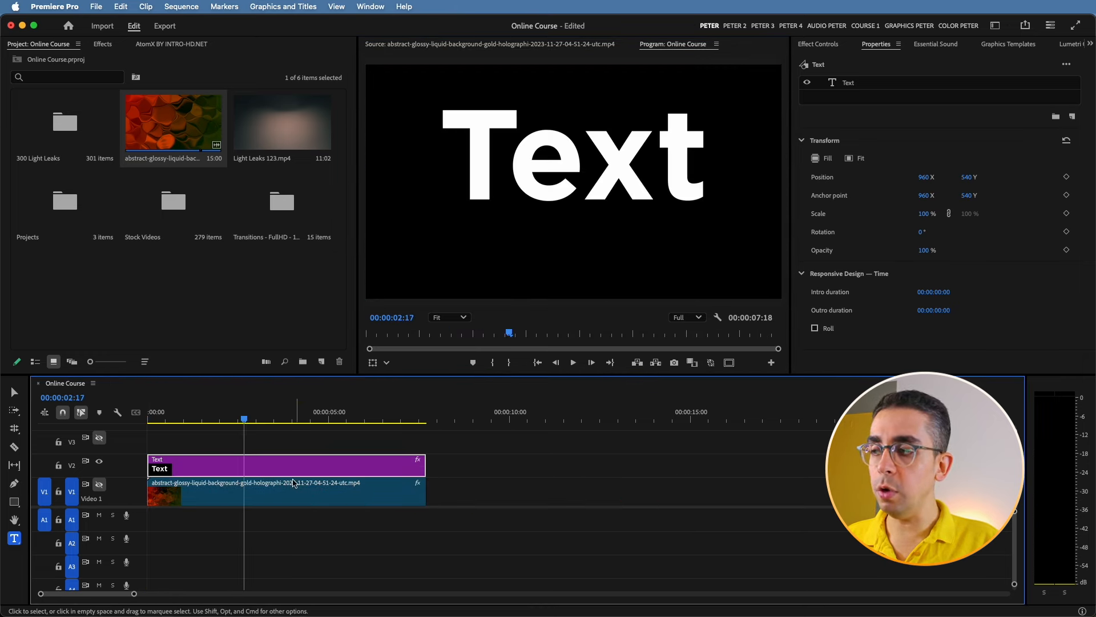
Make track V1 visible and check the text over the background, leaving the playhead at 00:00:02:23
click(292, 483)
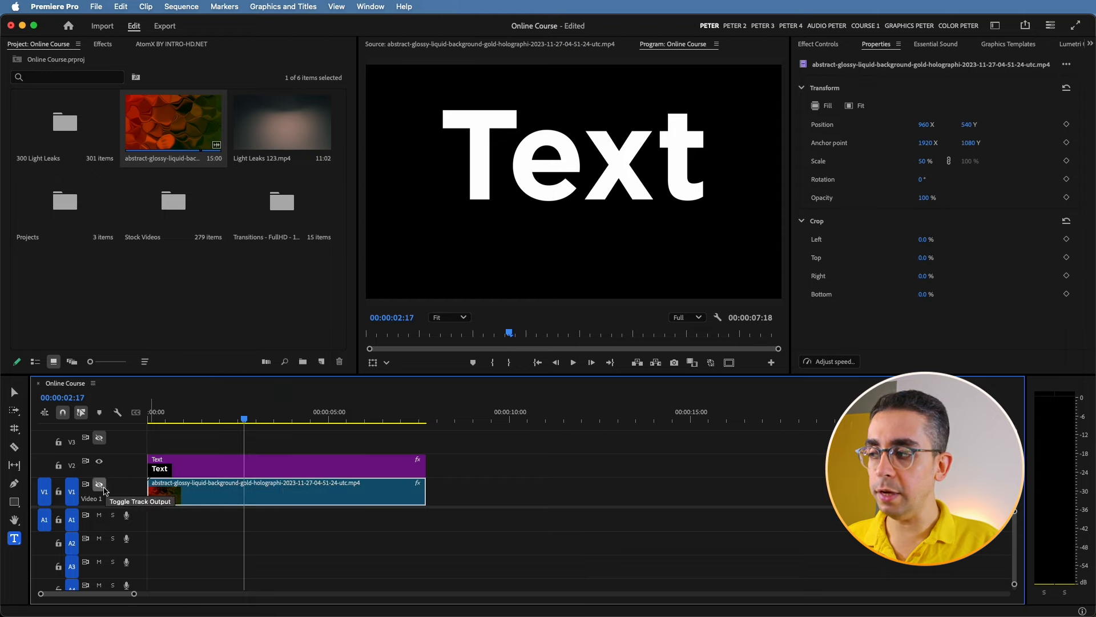
click(102, 488)
click(272, 420)
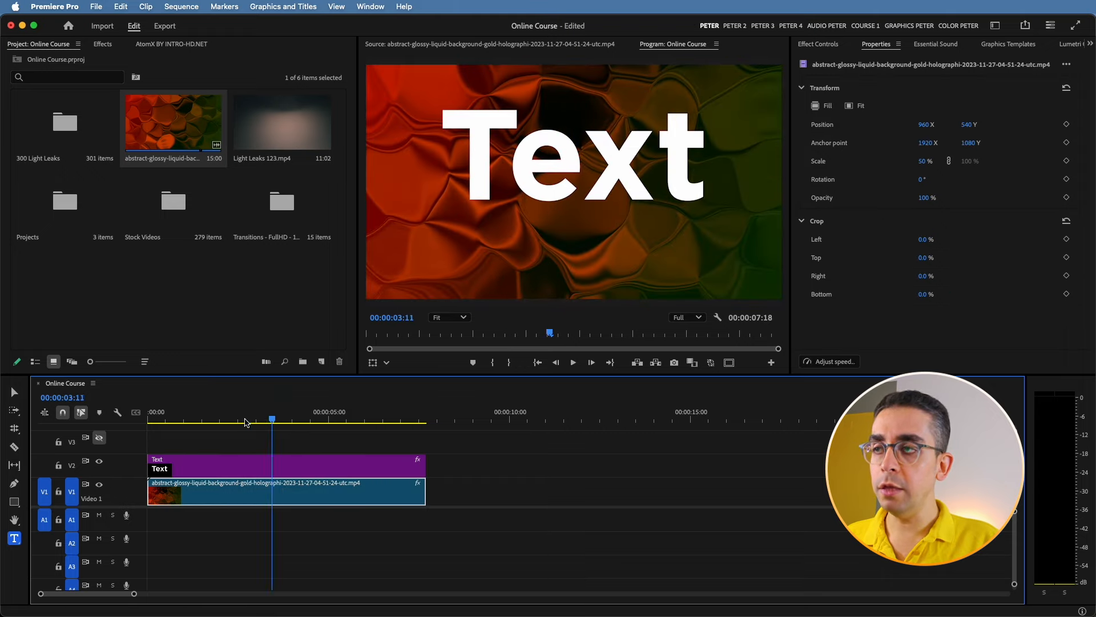
mouse_move(245, 419)
mouse_down()
mouse_move(282, 423)
mouse_move(254, 428)
mouse_up()
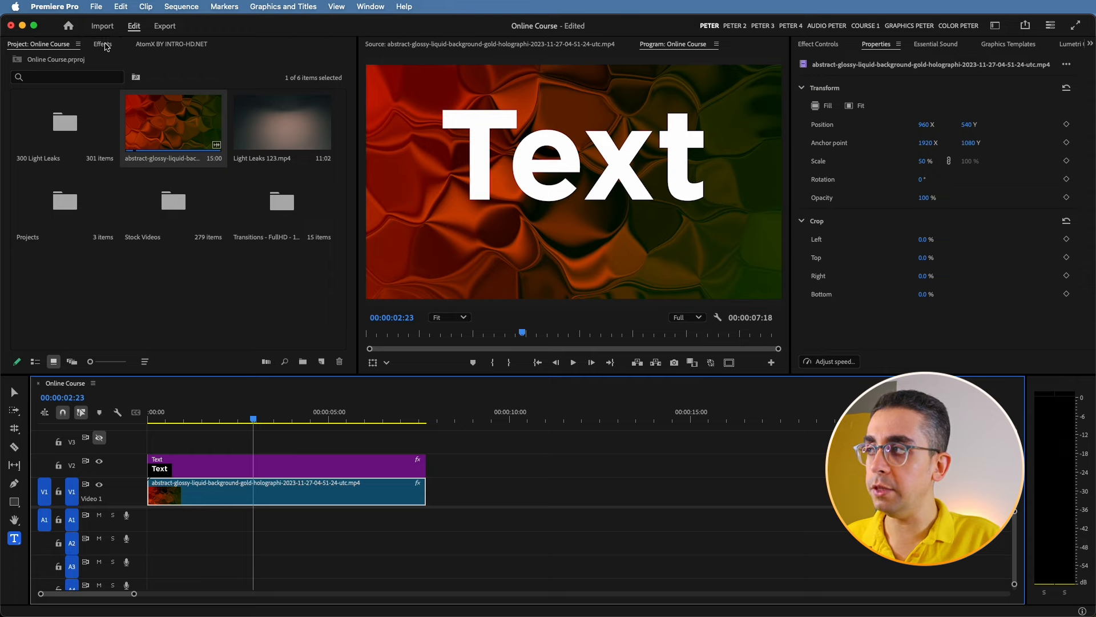
Apply the Track Matte Key video effect from the Keying group to the background clip on V1
click(102, 44)
click(15, 138)
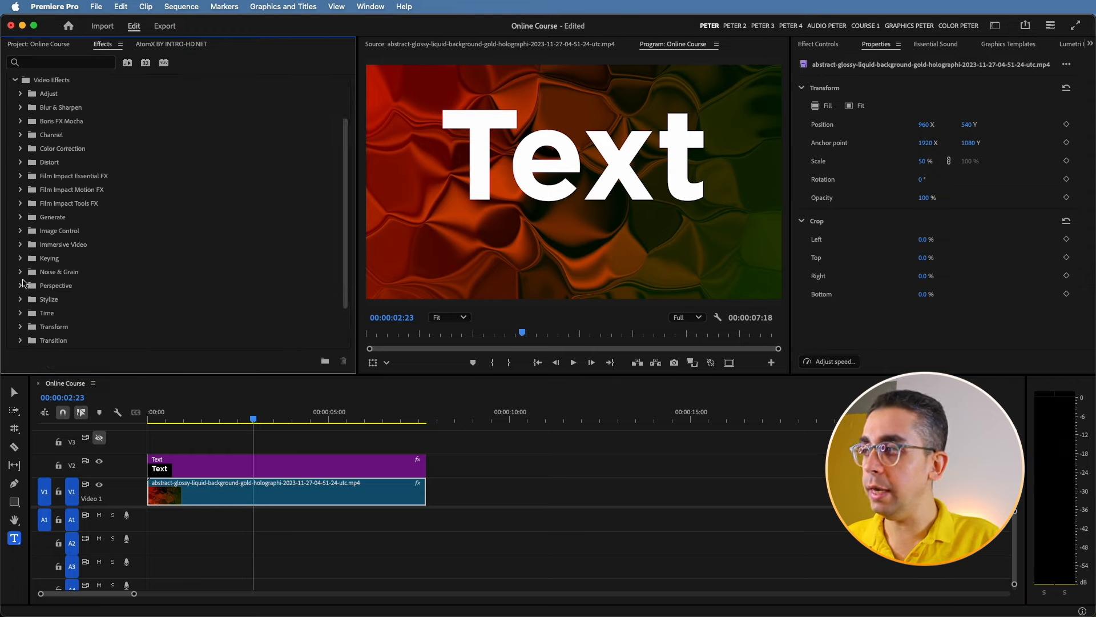
click(21, 258)
scroll(86, 286, down, 1)
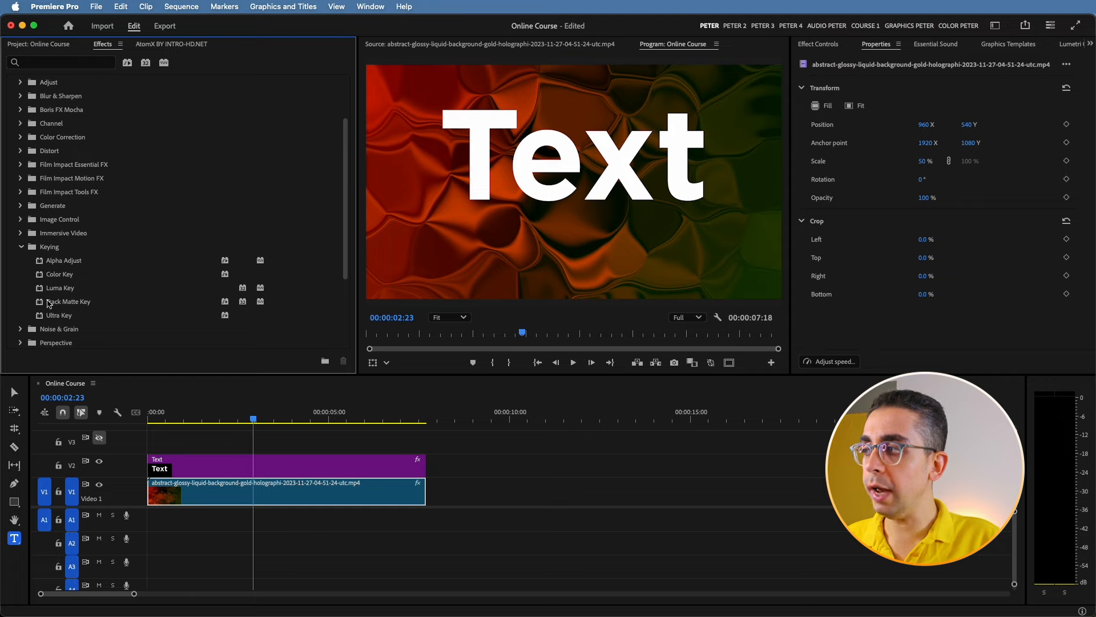
drag(64, 303, 312, 497)
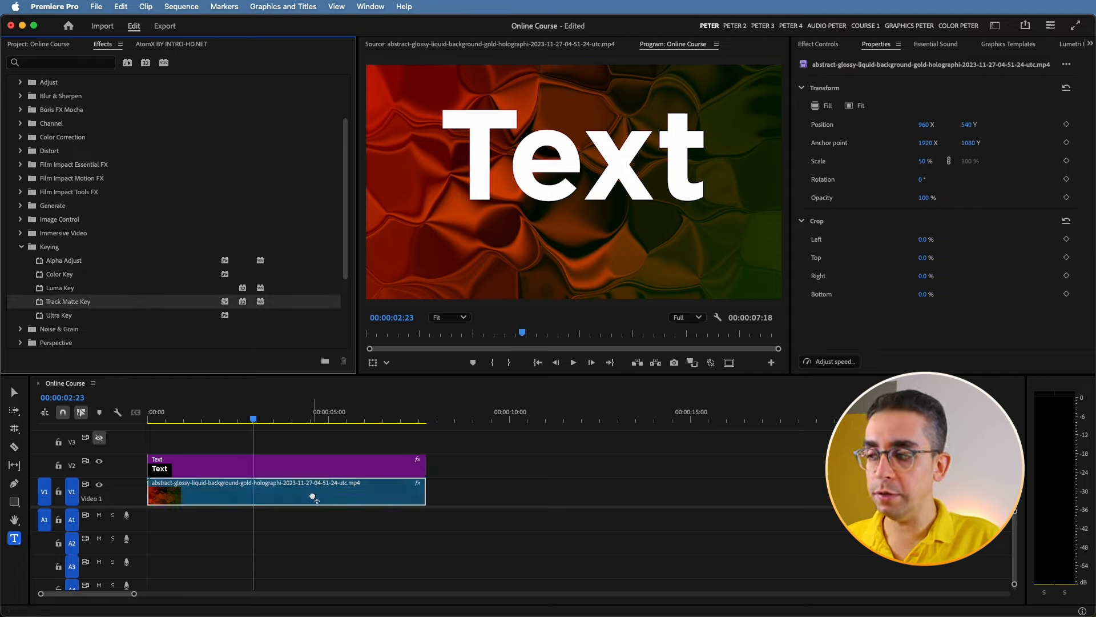
Set the Track Matte Key's matte on the background clip to Video 2
click(819, 45)
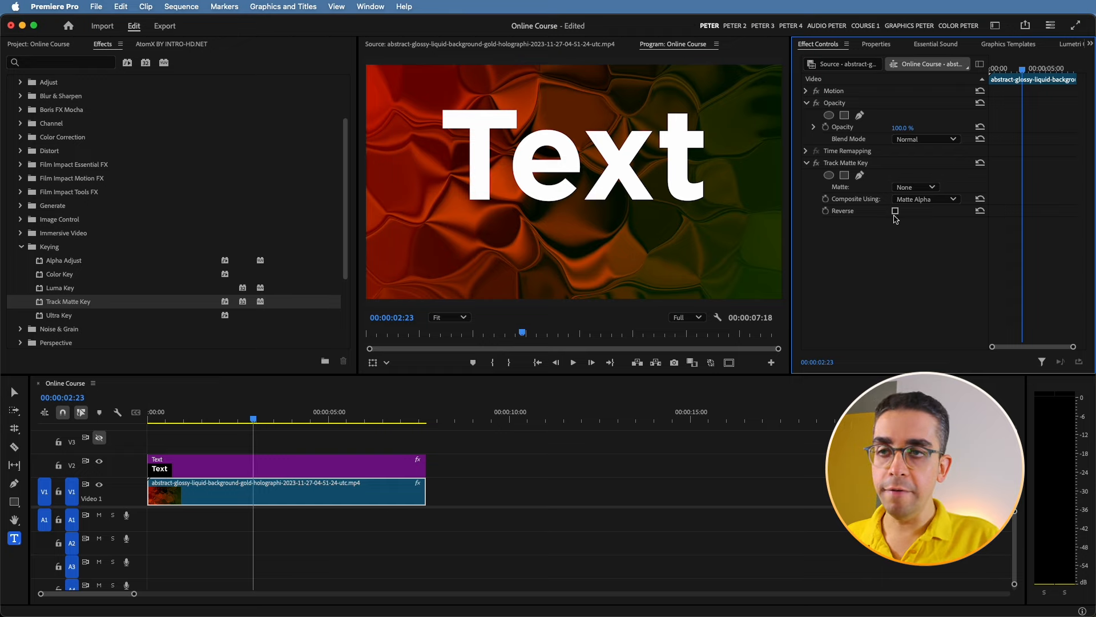
click(927, 189)
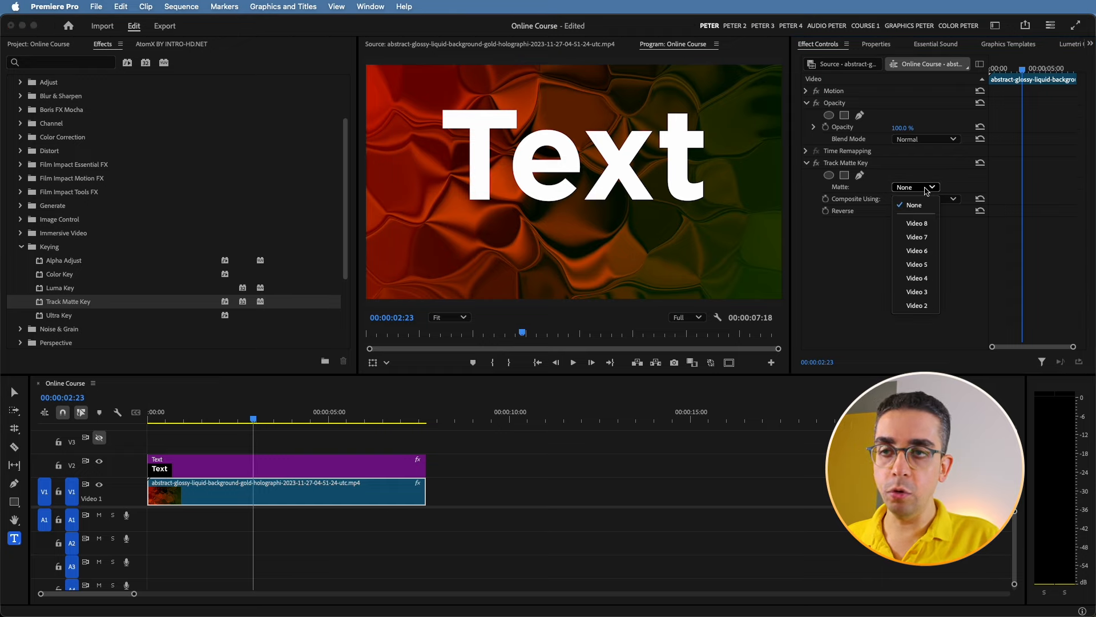
click(917, 306)
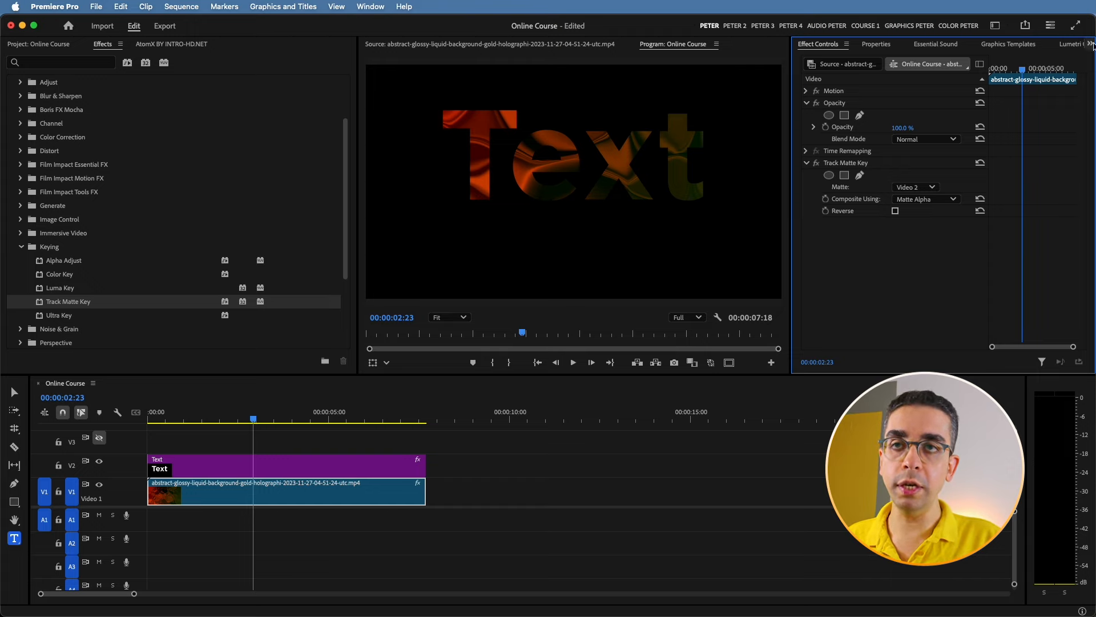
Set the background clip's Lumetri Color saturation to 45.6 and exposure to 3.9, and play the sequence from its start to check the look
click(1072, 51)
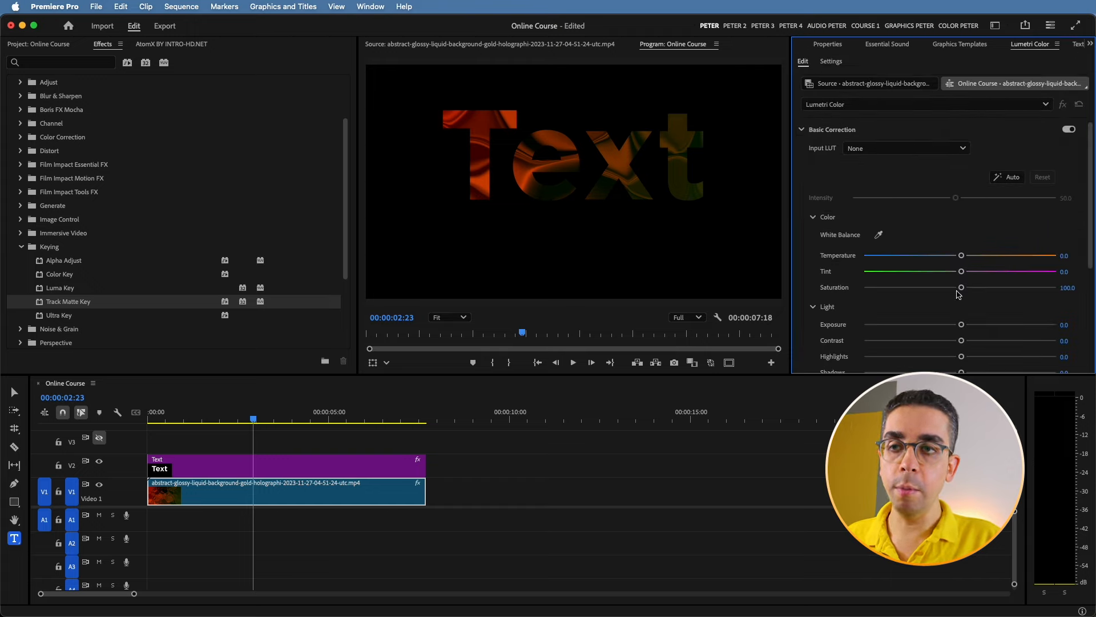
drag(962, 291, 907, 299)
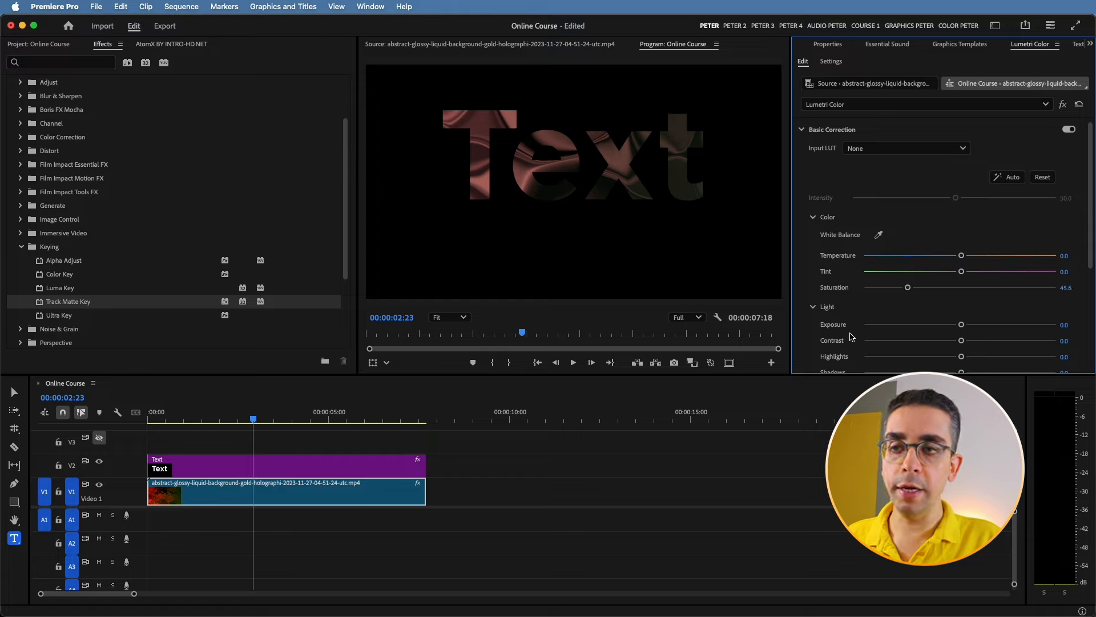
drag(962, 324, 1032, 328)
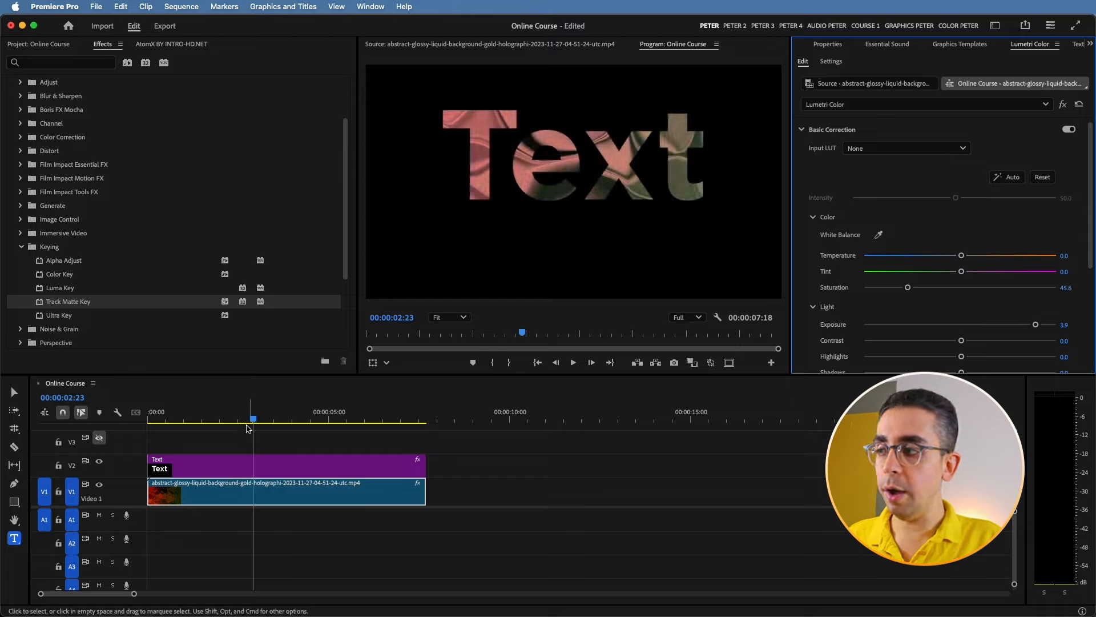
click(113, 432)
key(Home)
key(space)
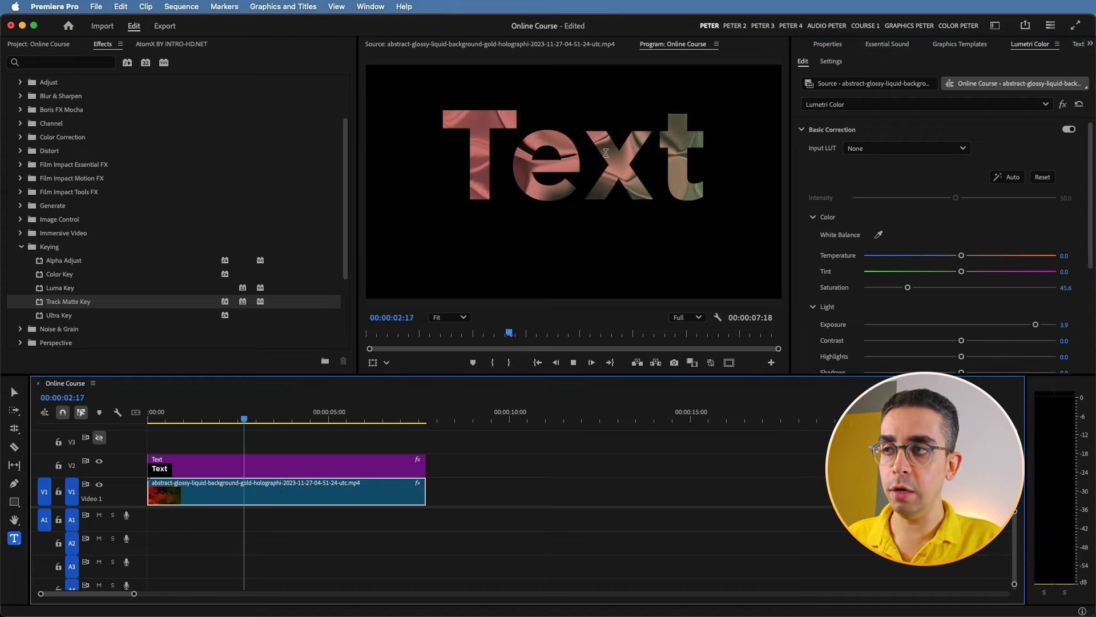
key(space)
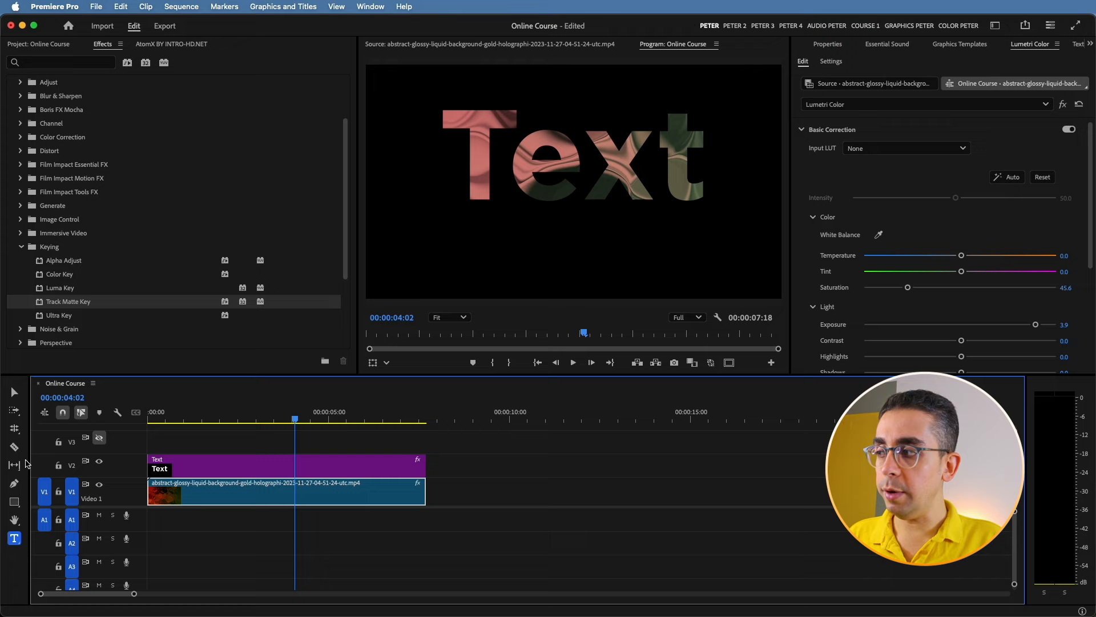
Slow the background clip to 60.5% speed by rate-stretching its end to 00:00:12:19, and preview the motion
click(15, 428)
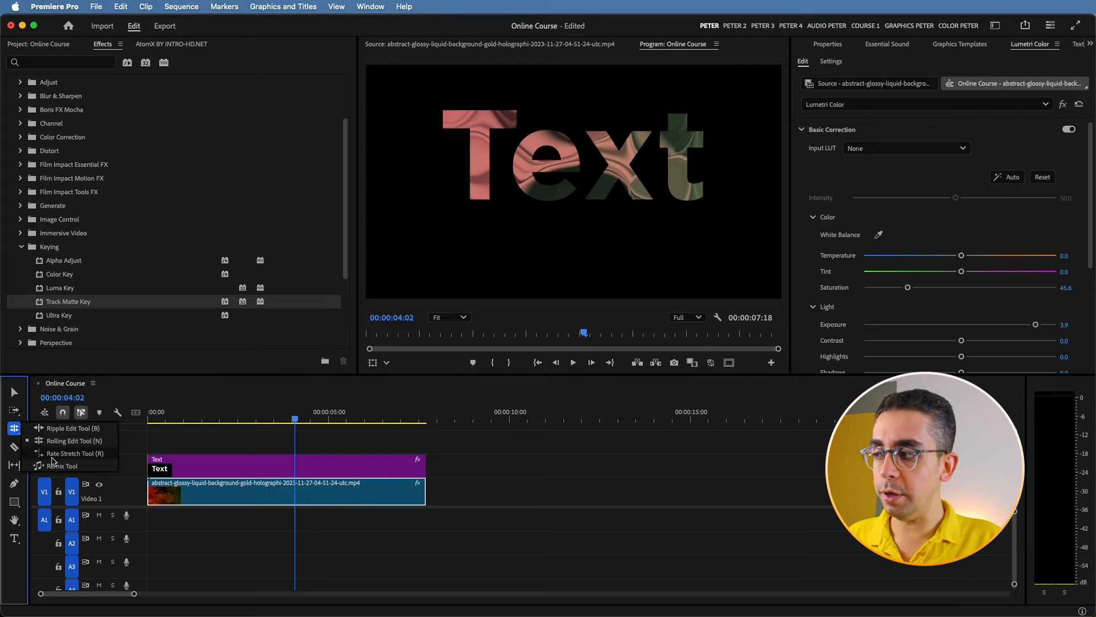
click(66, 453)
drag(417, 492, 608, 492)
key(space)
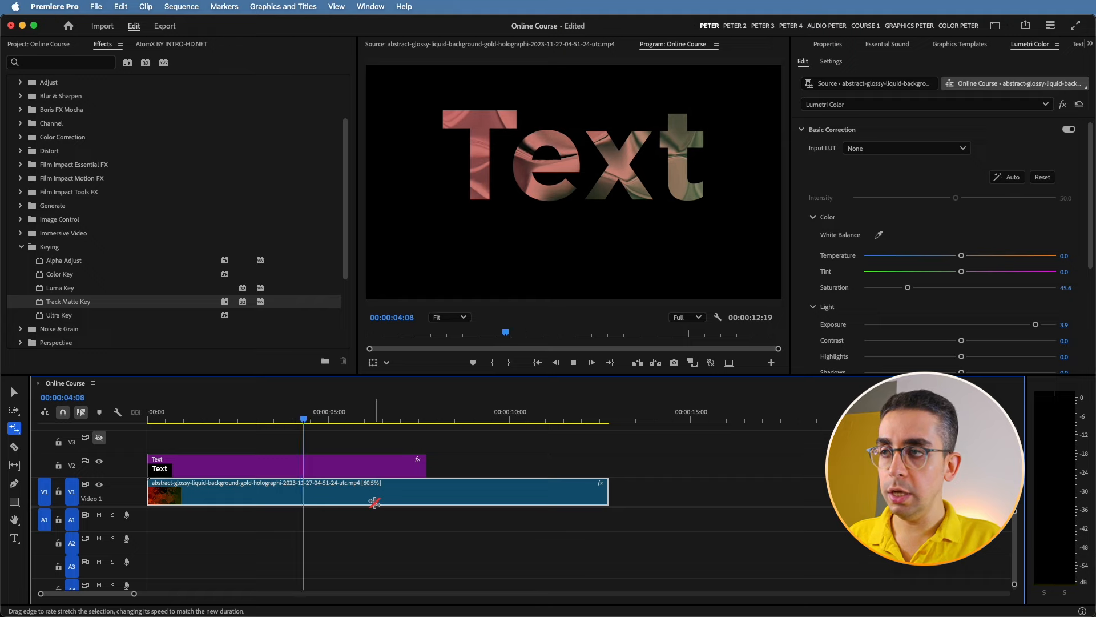
key(space)
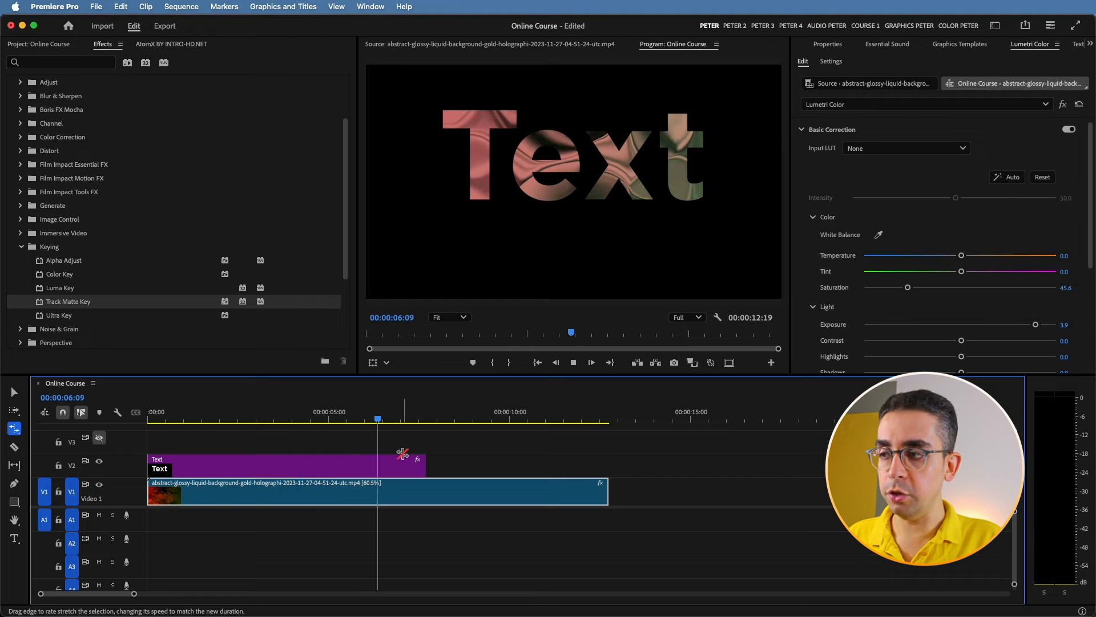
Trim the background clip's end back to the text clip's end at 00:00:07:18 and place the playhead at 00:00:01:07
key(v)
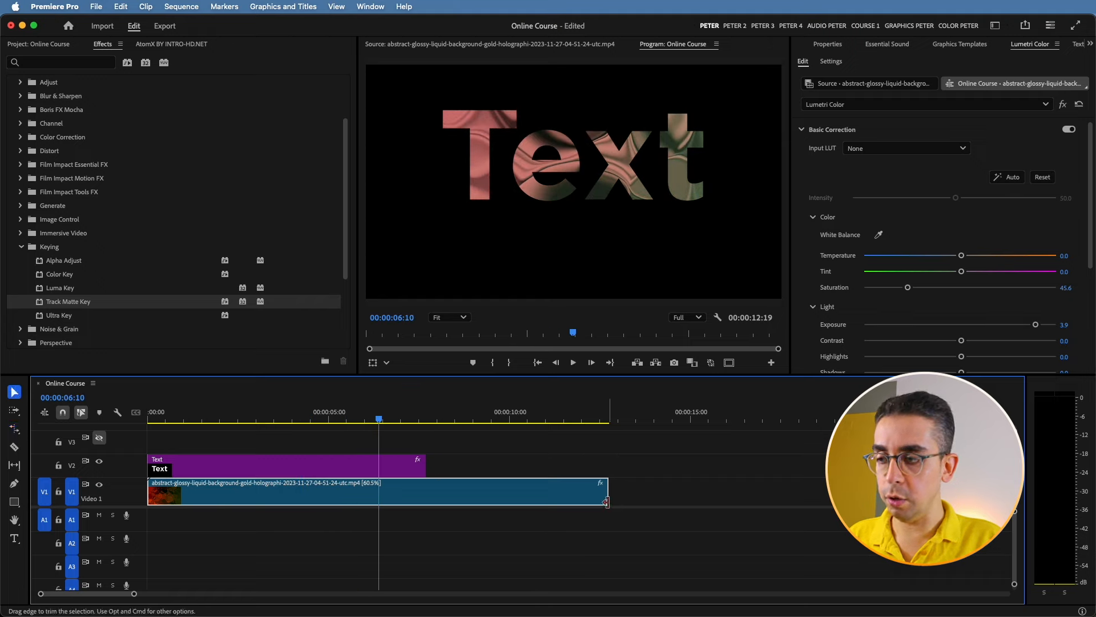
drag(607, 496, 426, 500)
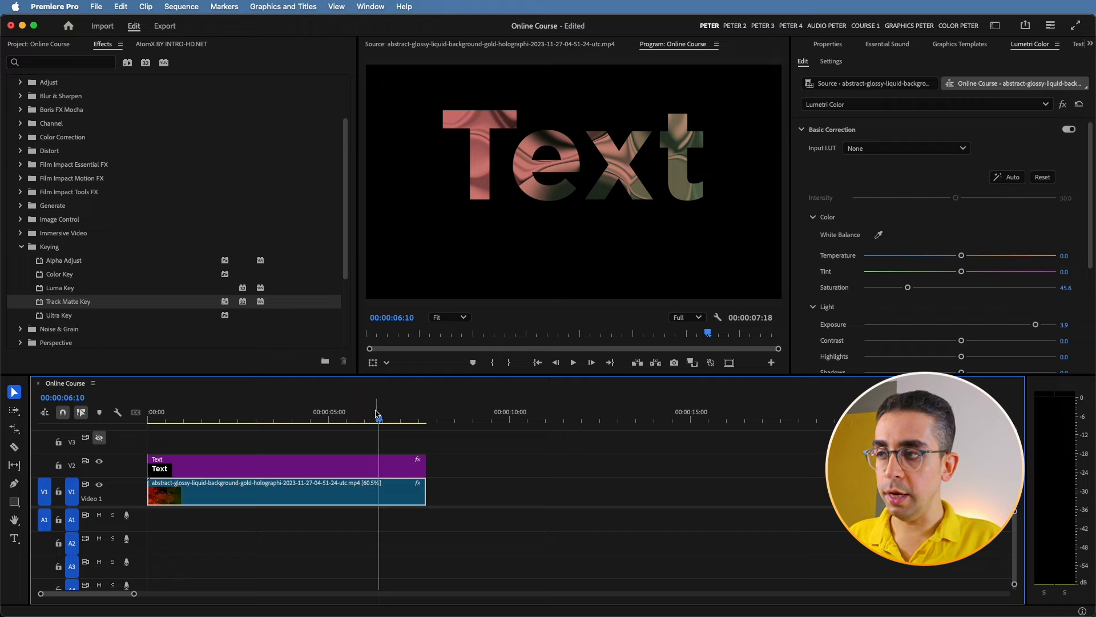
click(159, 416)
drag(153, 441, 196, 445)
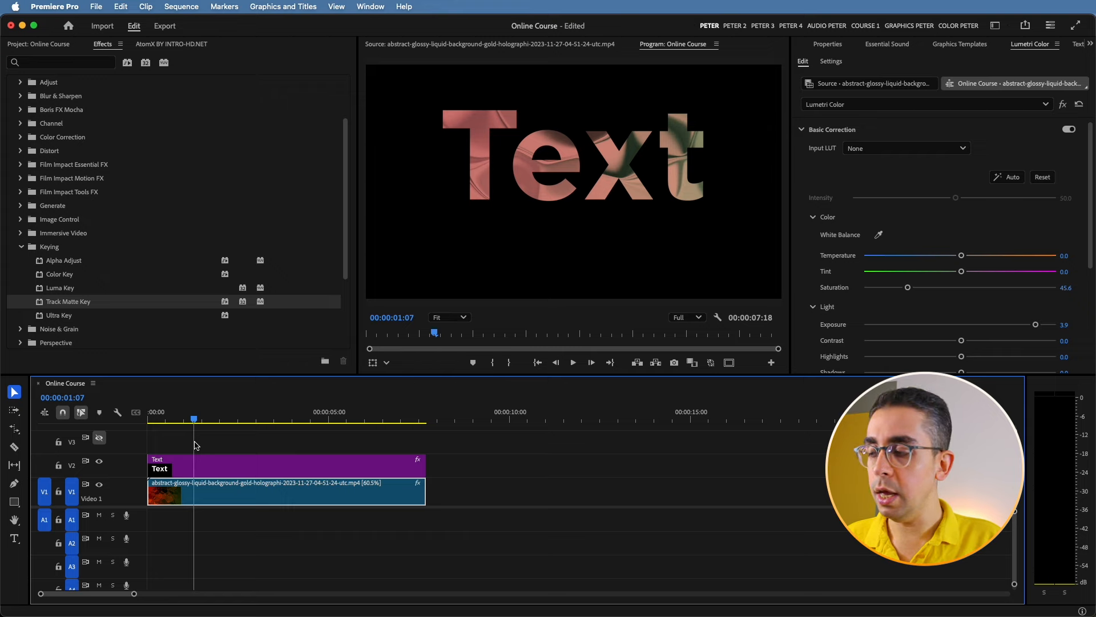
Apply the Gaussian Blur video effect from the Blur & Sharpen group to the background clip on V1
click(228, 464)
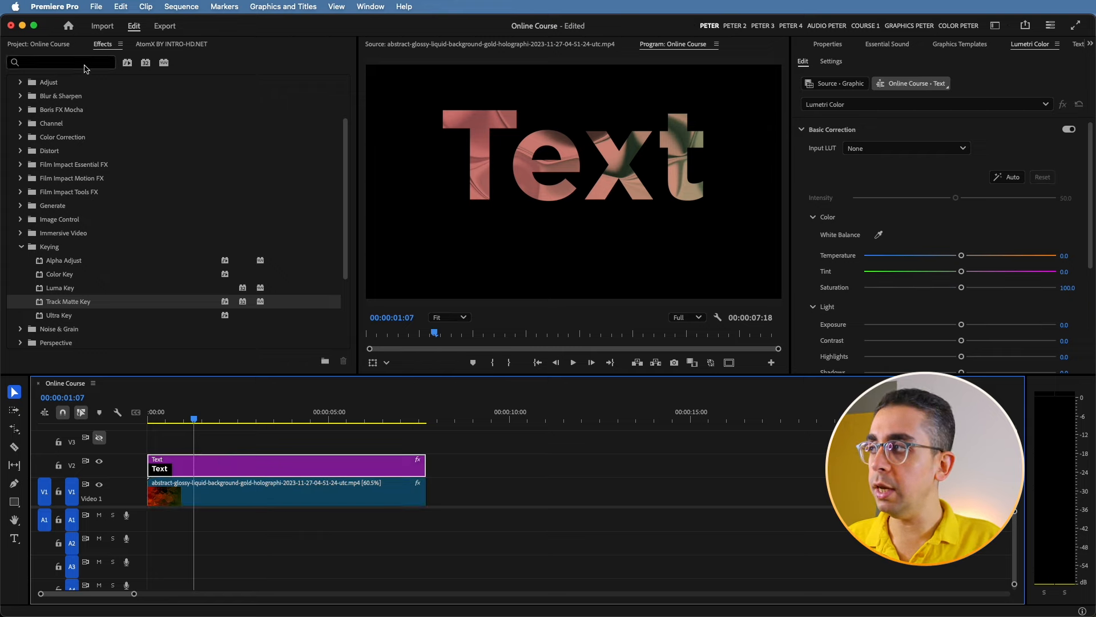
key(shift+1)
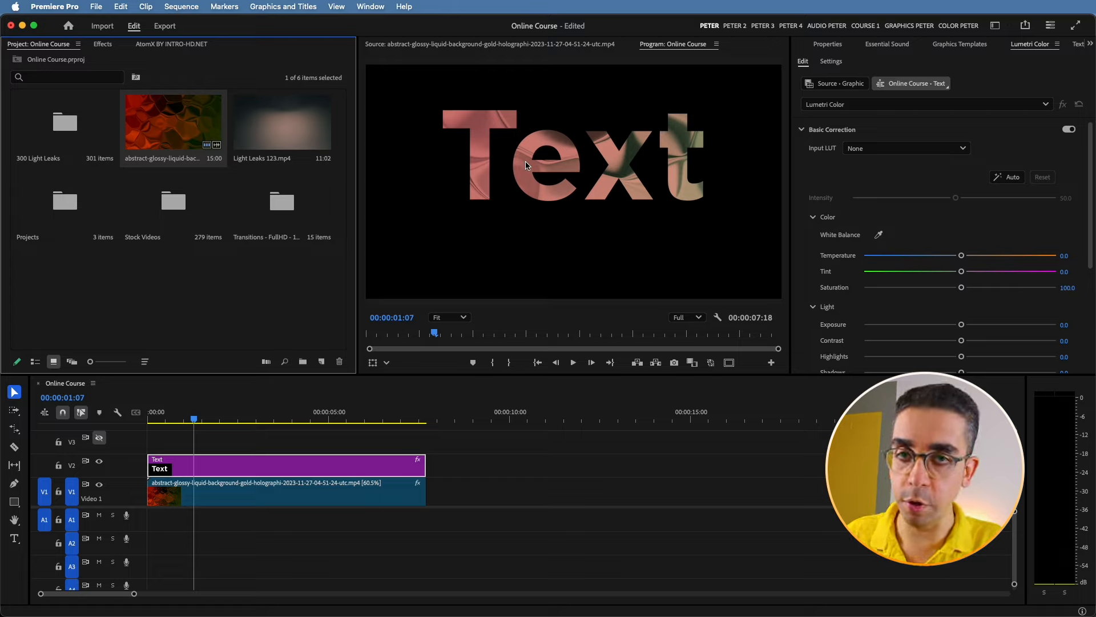
click(1090, 44)
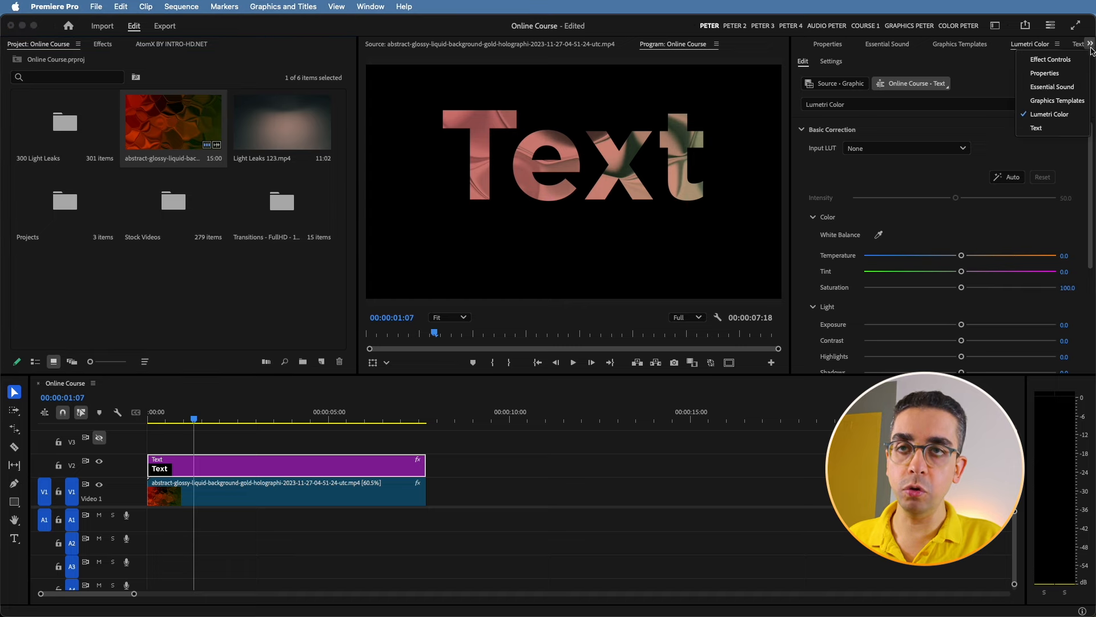
click(1051, 60)
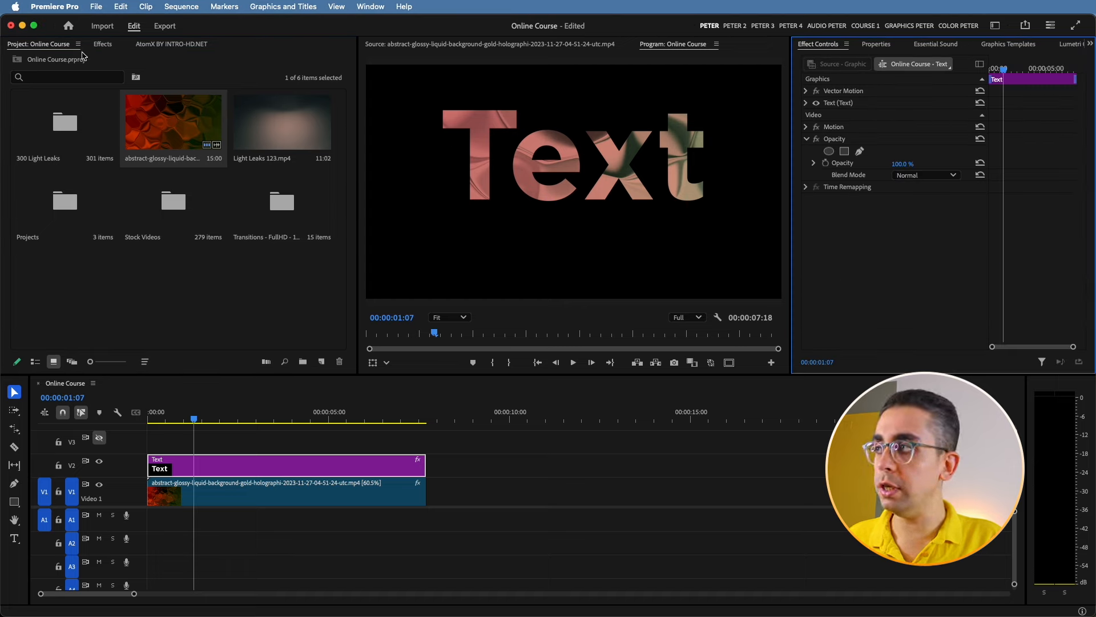
click(102, 44)
scroll(51, 182, up, 3)
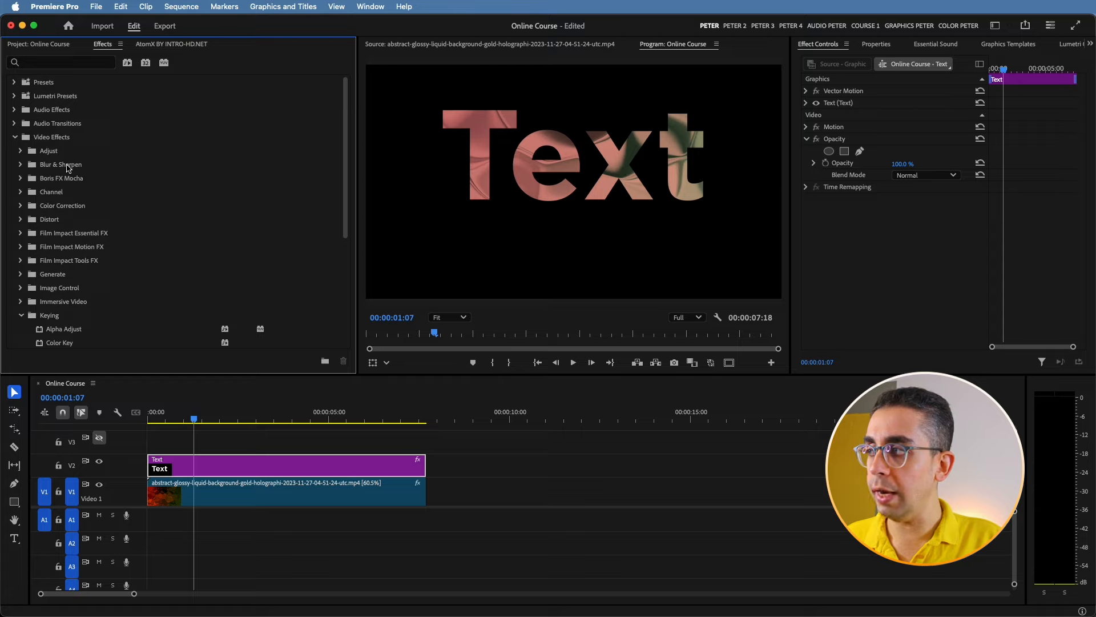
click(20, 165)
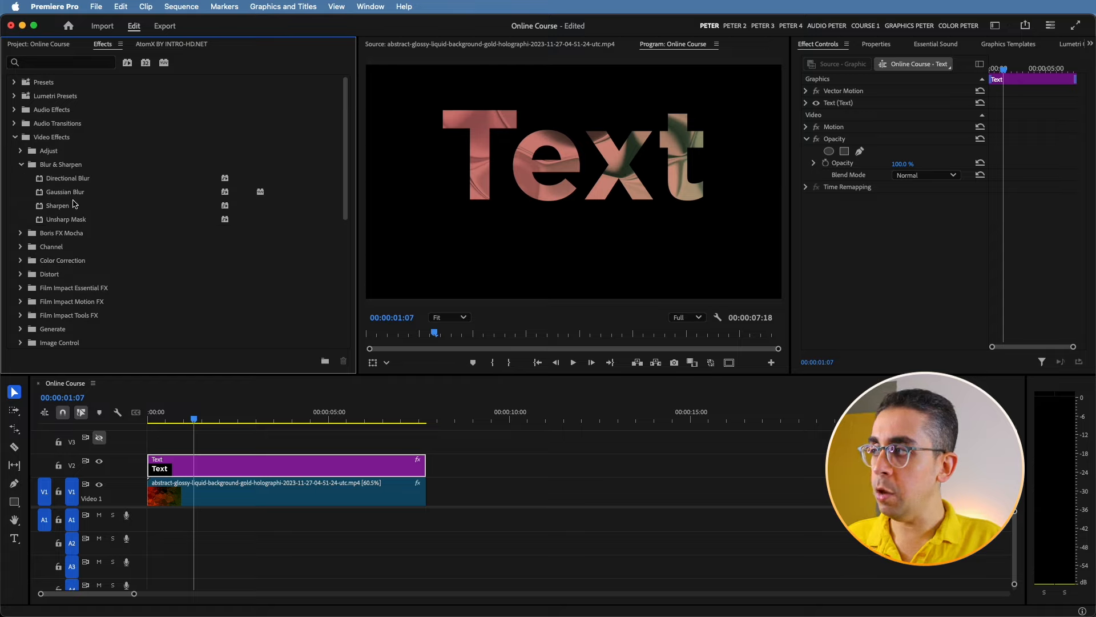
drag(63, 195, 237, 490)
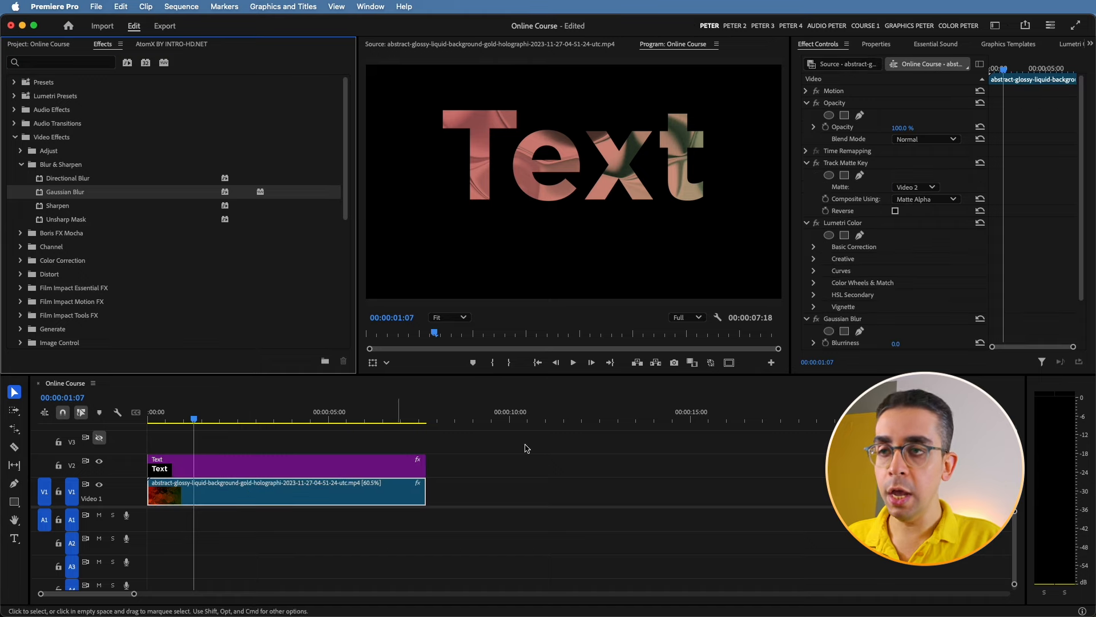
Try a Gaussian Blur blurriness of 232 on the background clip and return it to 0
scroll(936, 262, down, 2)
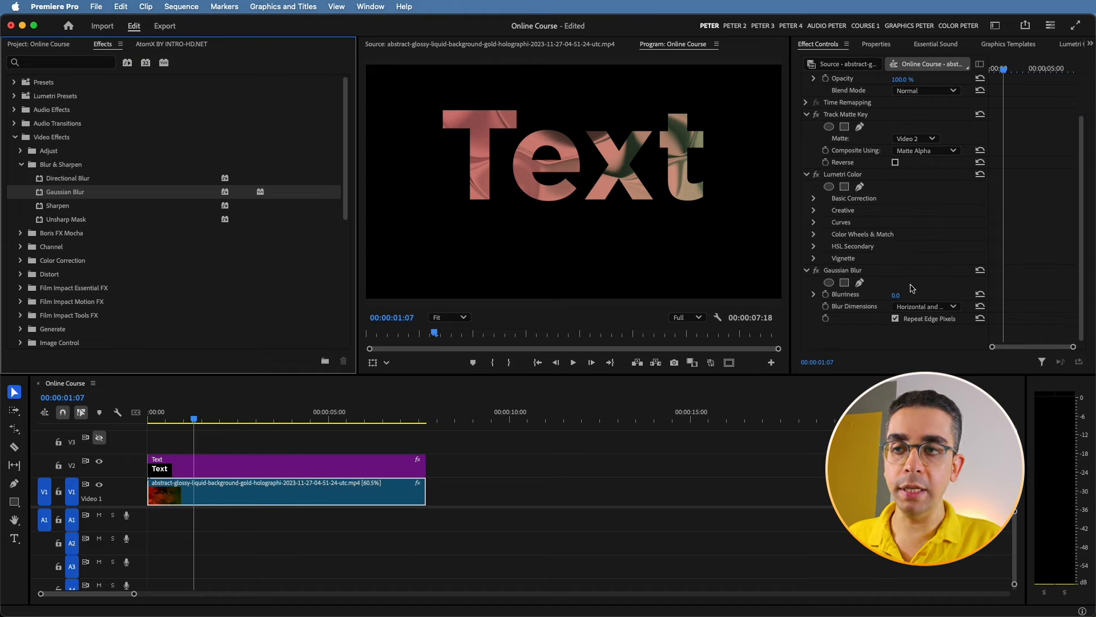
click(902, 300)
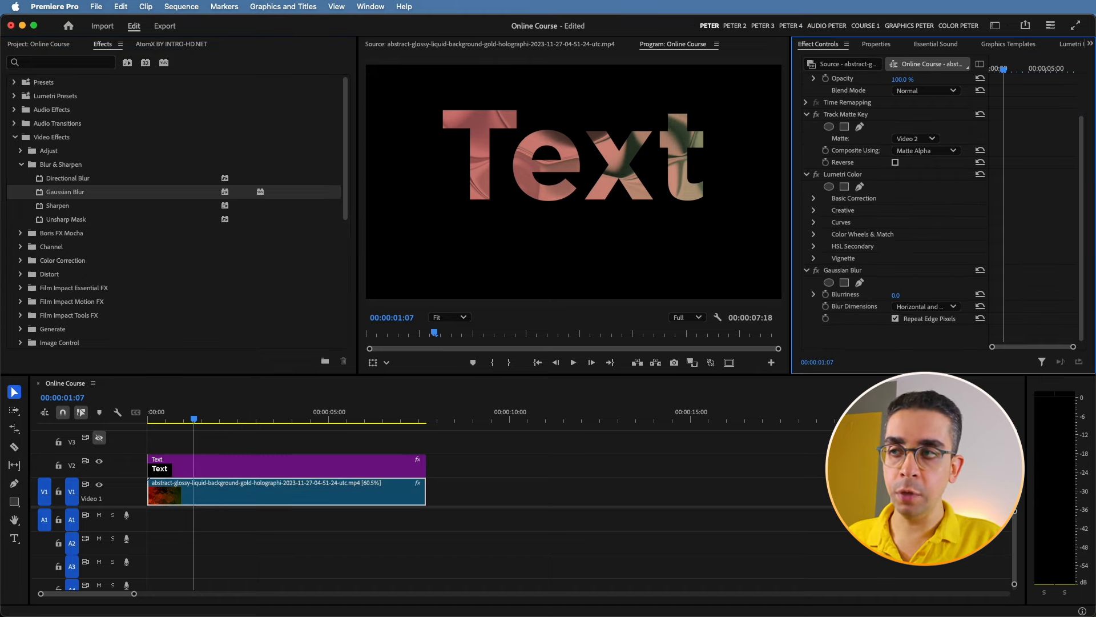
drag(895, 295, 959, 296)
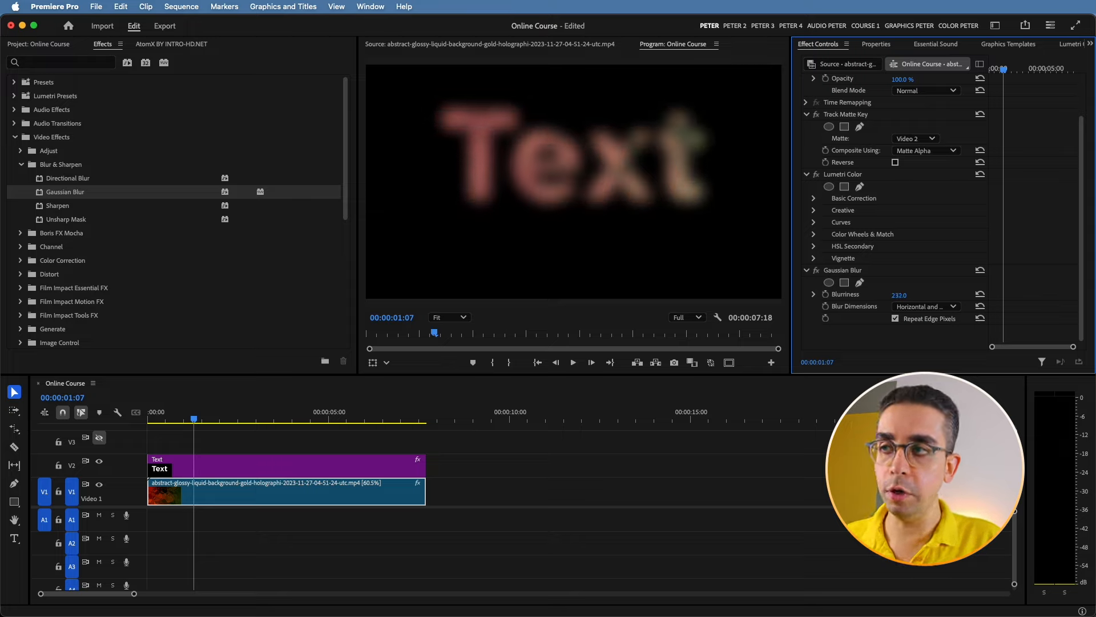
mouse_move(900, 295)
mouse_down()
mouse_move(836, 295)
mouse_move(911, 296)
mouse_move(885, 295)
mouse_up()
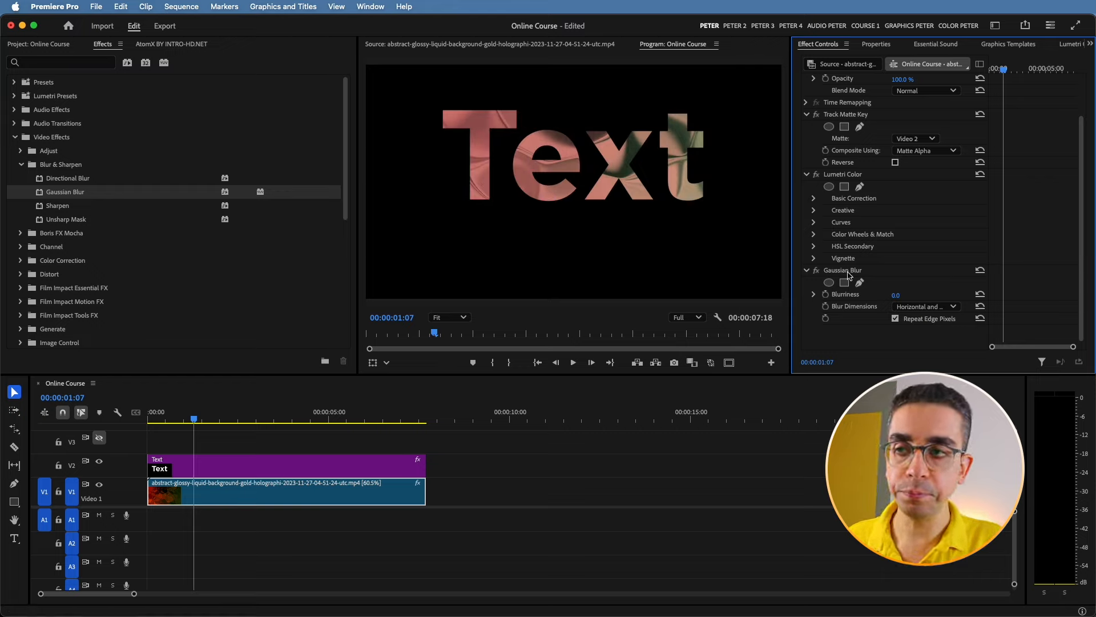
Move Gaussian Blur above Track Matte Key in the background clip's effects, set its blurriness to 36, and play the sequence from its start
drag(837, 272, 845, 112)
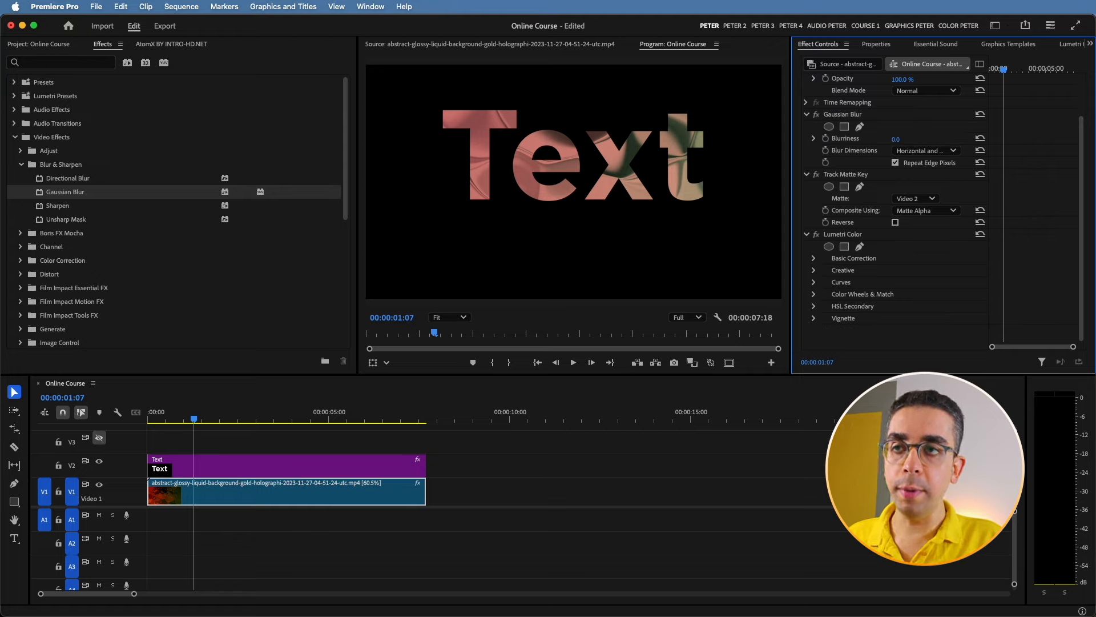
mouse_move(898, 139)
mouse_down()
mouse_move(1016, 139)
mouse_move(896, 139)
mouse_up()
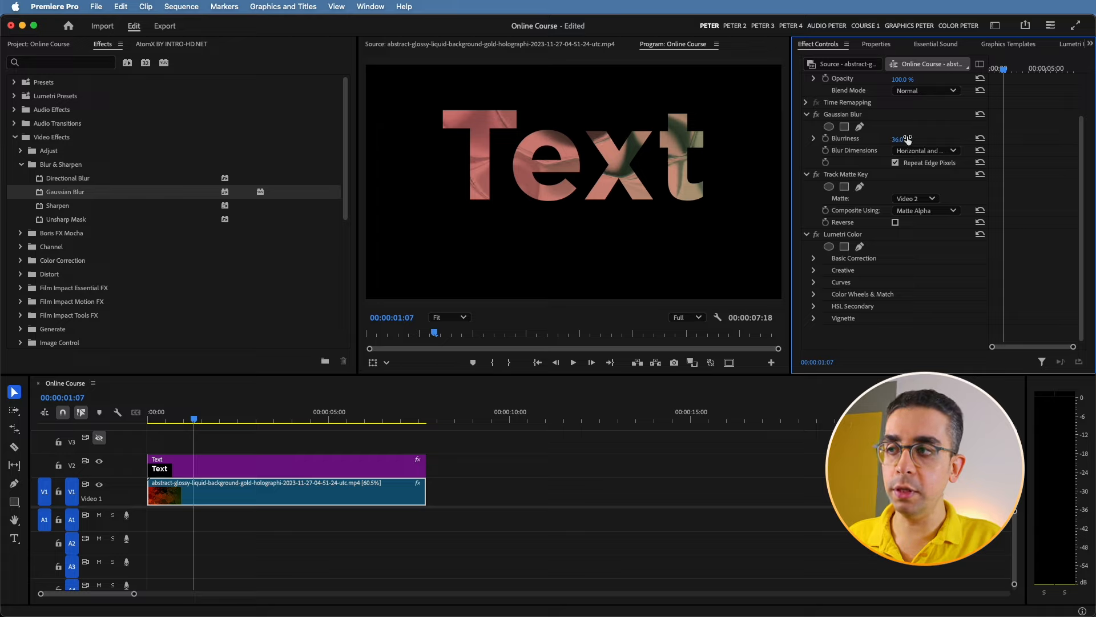
drag(194, 421, 100, 437)
key(space)
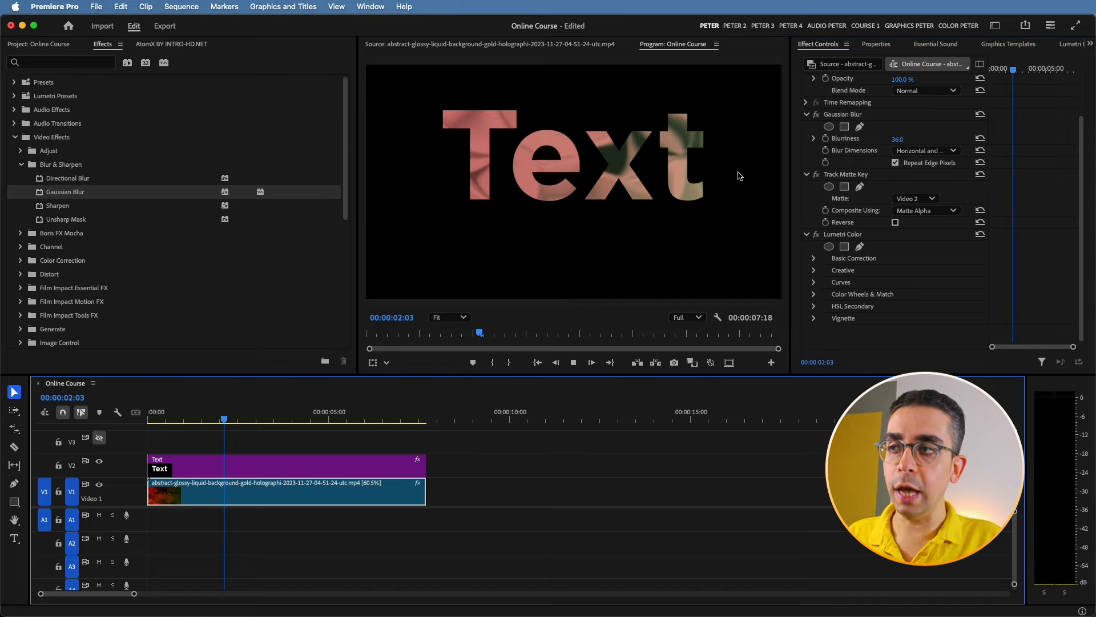
key(space)
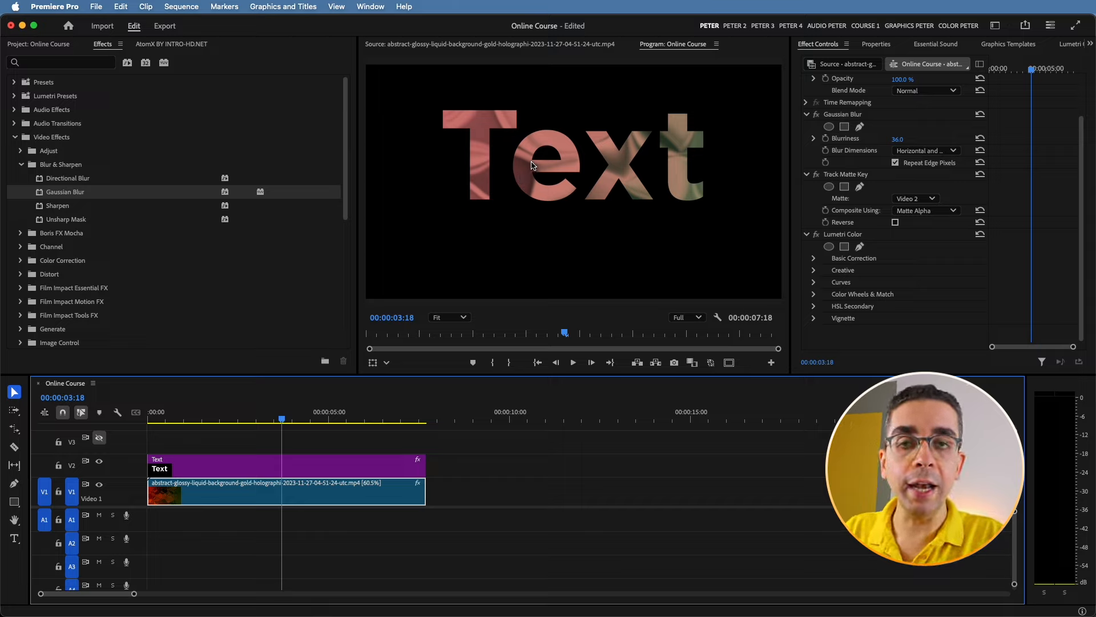
Turn off High Quality Playback for the program monitor and try scaling the background clip down to 33
right_click(531, 165)
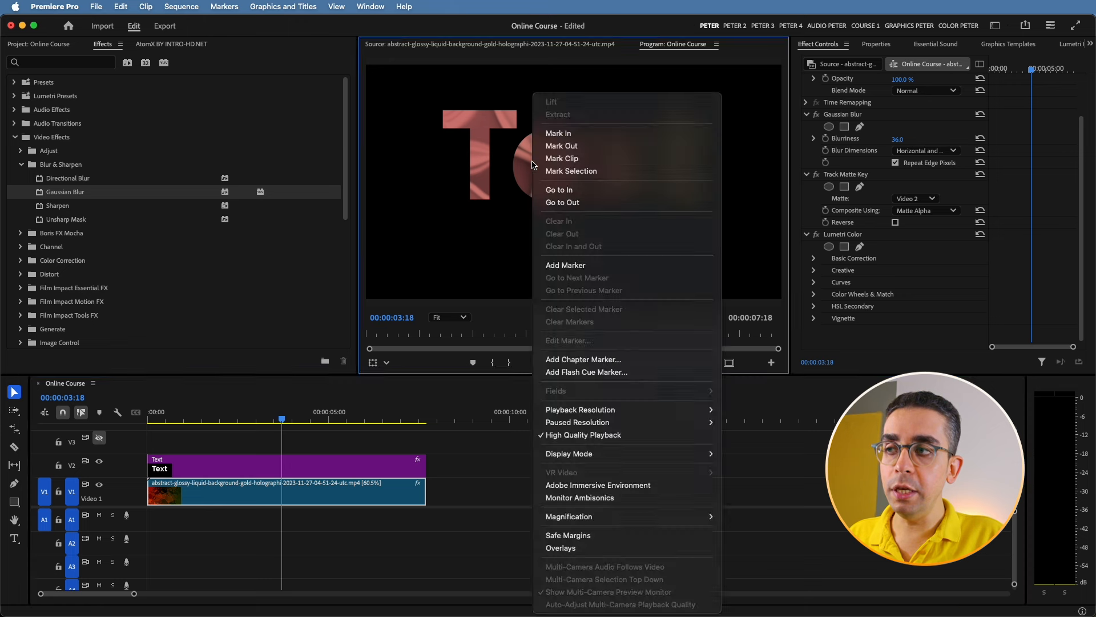
click(580, 438)
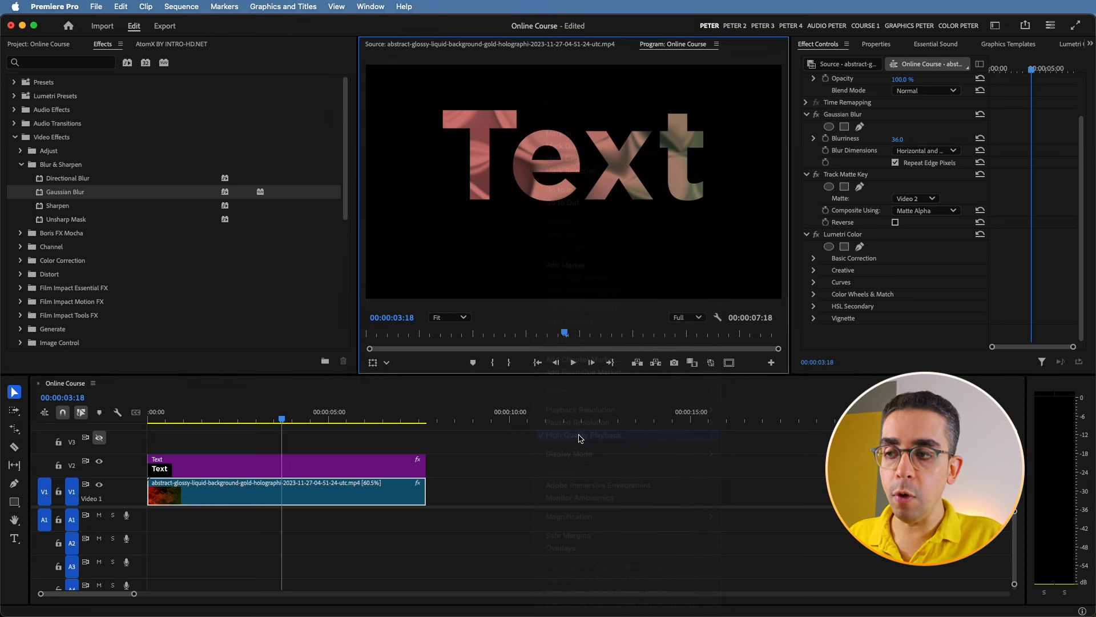
click(219, 491)
scroll(1015, 261, up, 2)
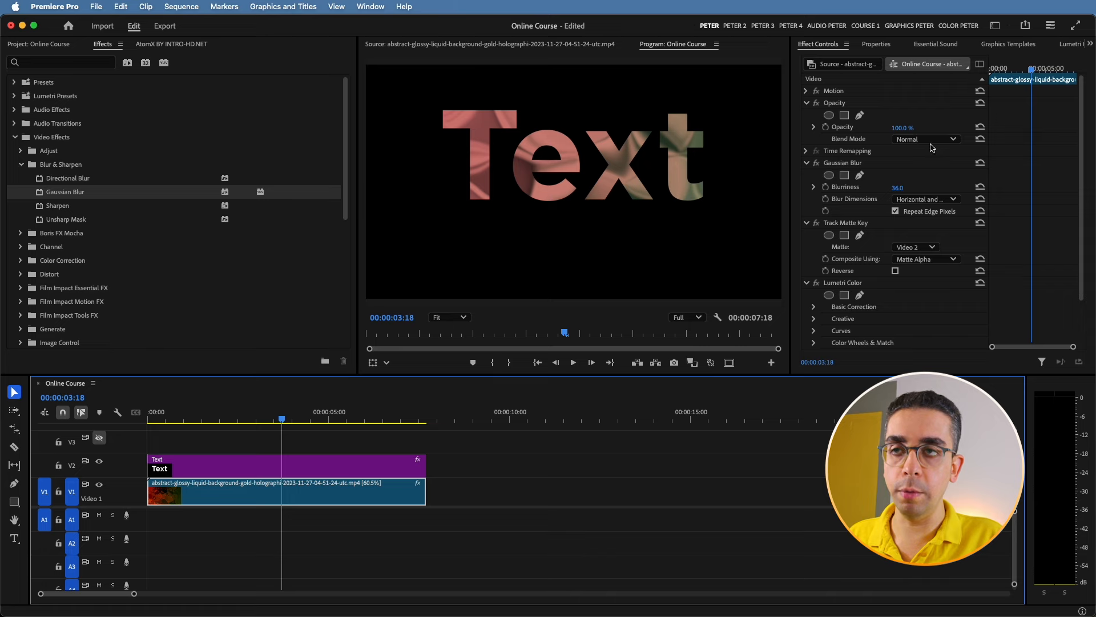
click(804, 92)
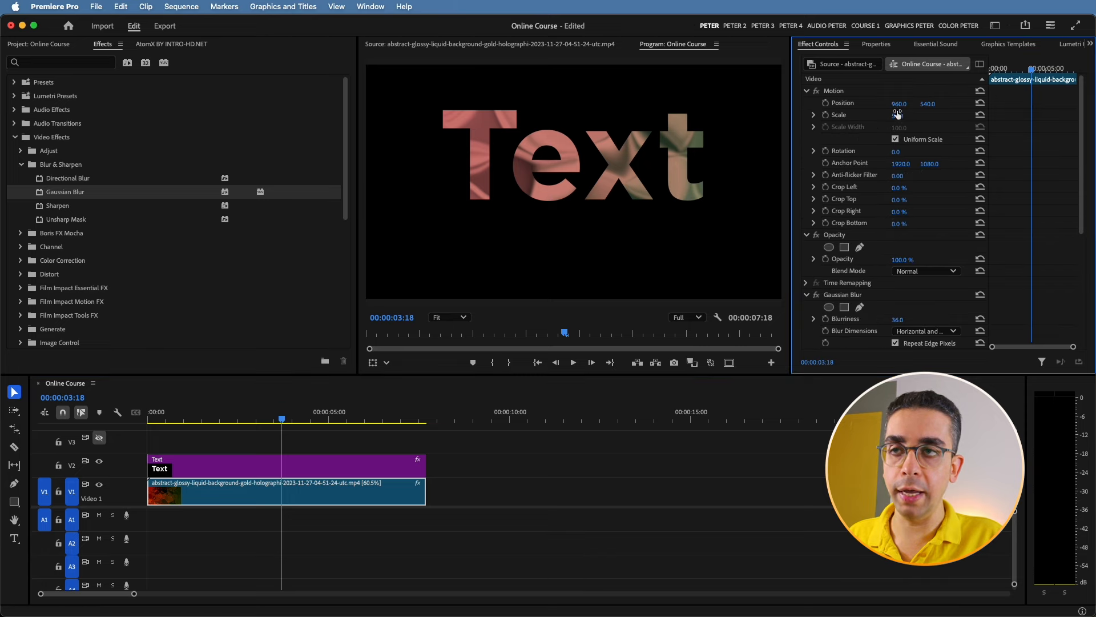
drag(897, 115, 920, 115)
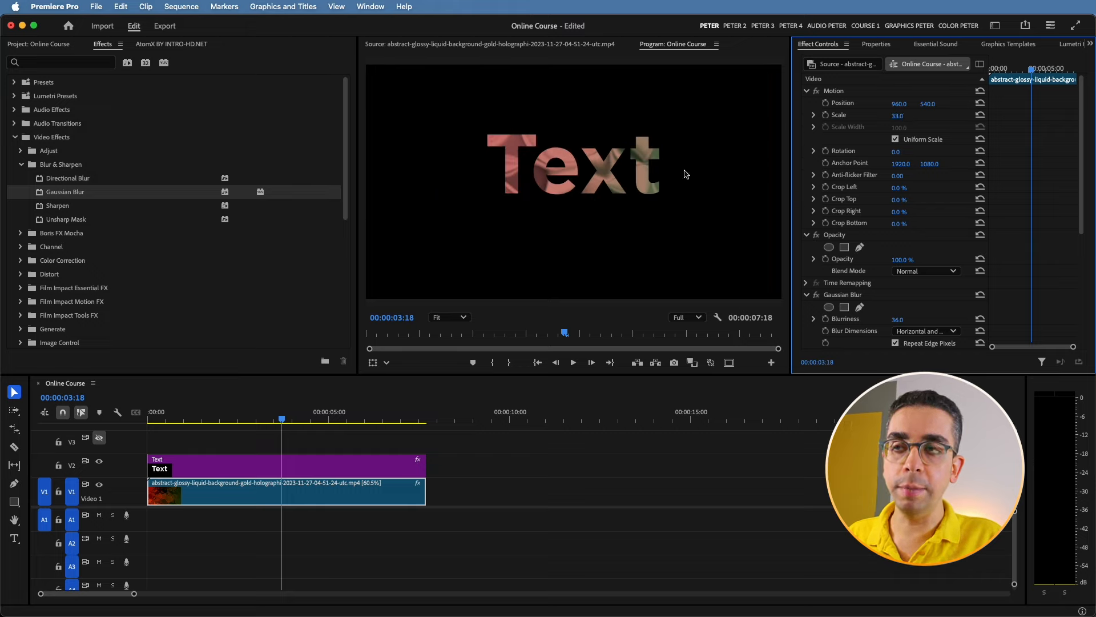
Turn High Quality Playback on again and test the background clip's scale, leaving it at 50
right_click(524, 177)
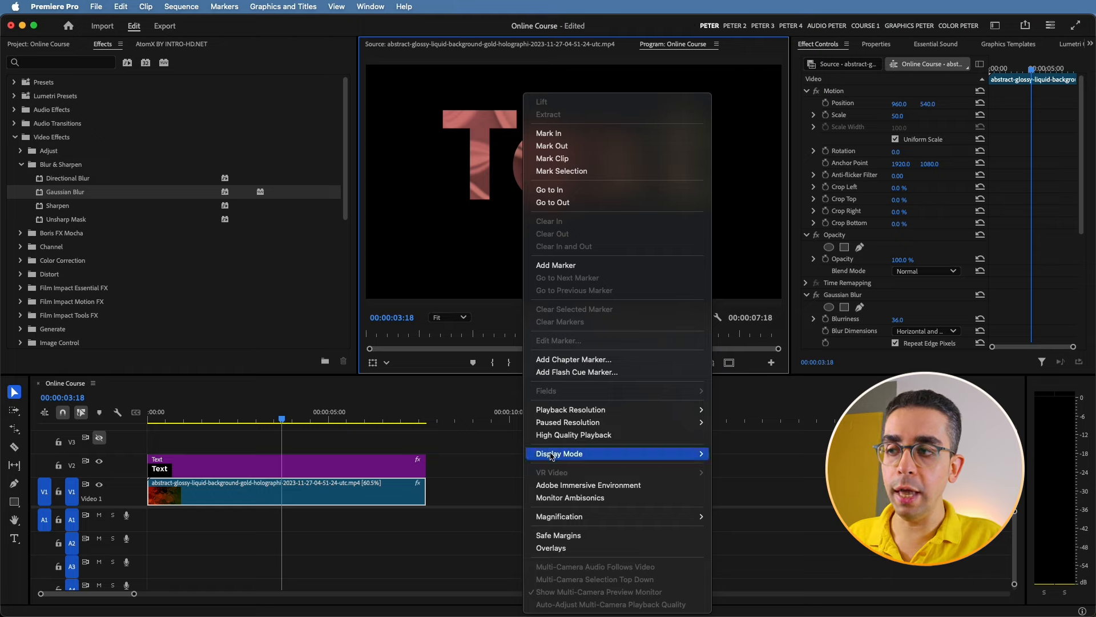
mouse_move(561, 429)
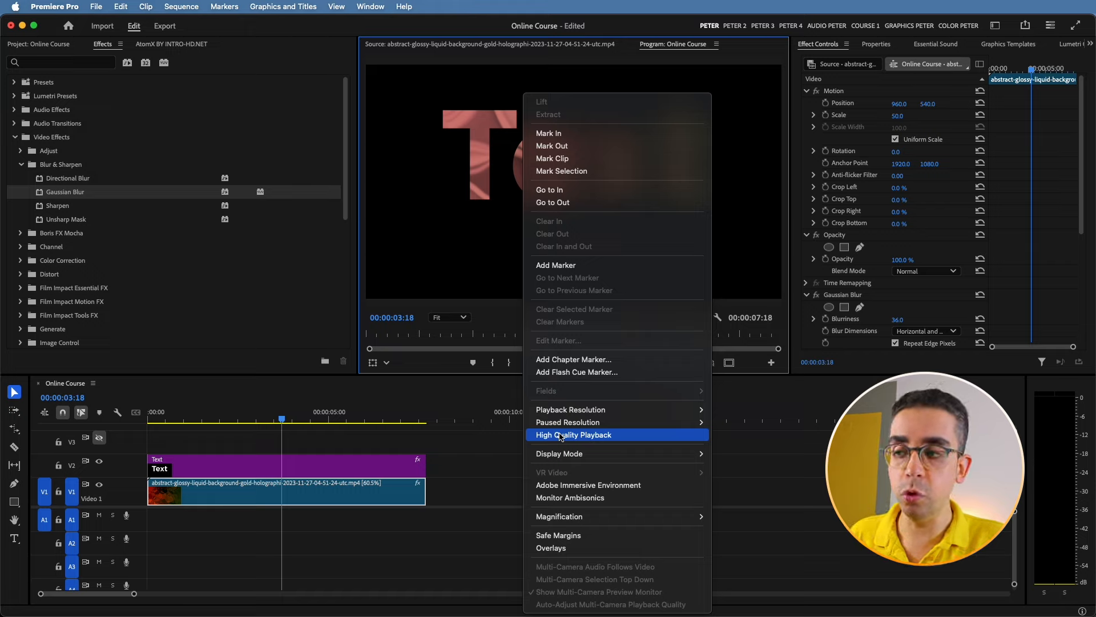
click(560, 436)
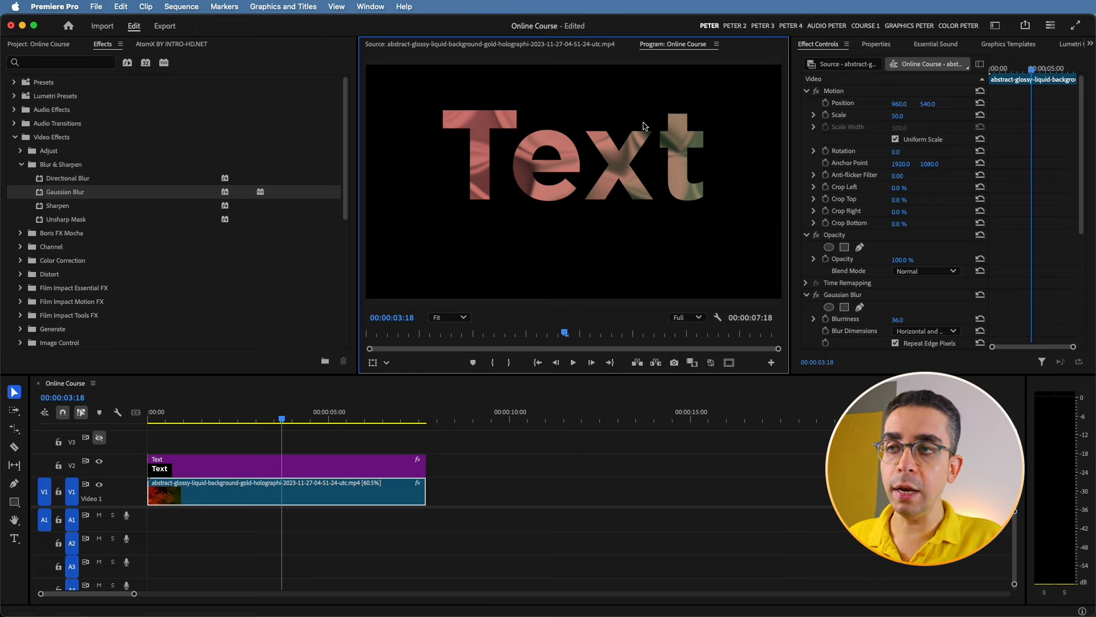
mouse_move(898, 116)
mouse_down()
mouse_move(914, 116)
mouse_move(904, 116)
mouse_up()
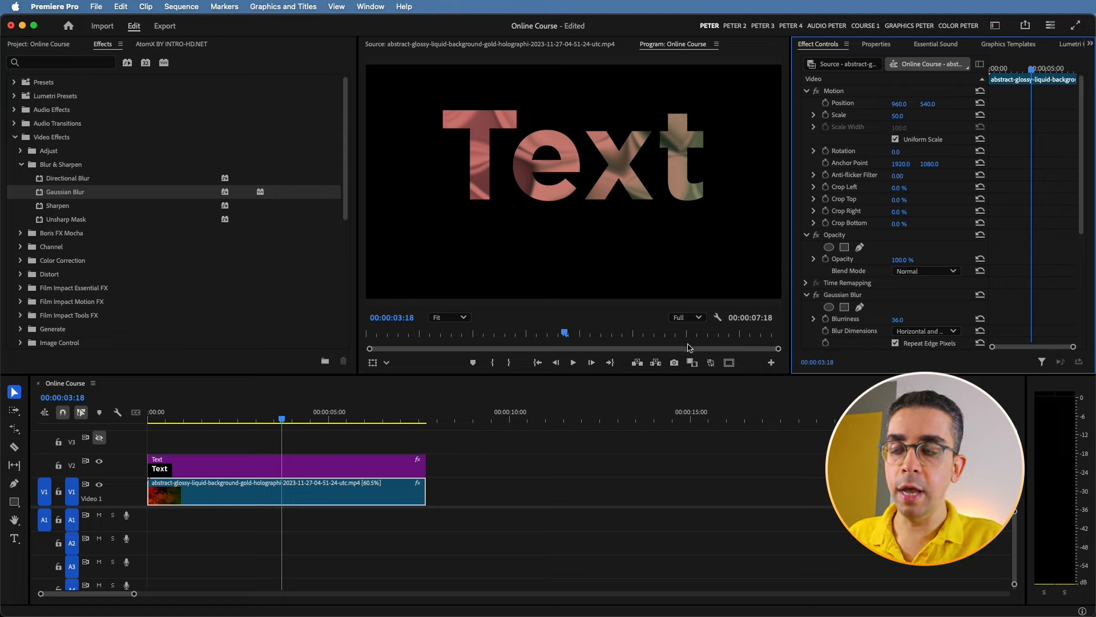
Set the program monitor's playback resolution to 1/2
click(694, 318)
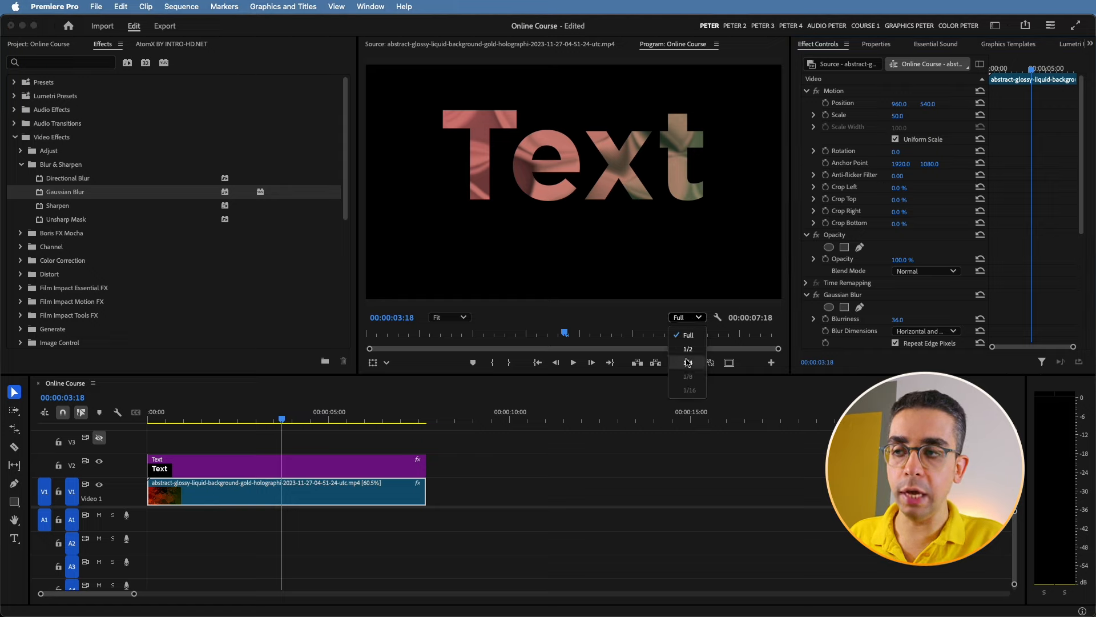
click(688, 350)
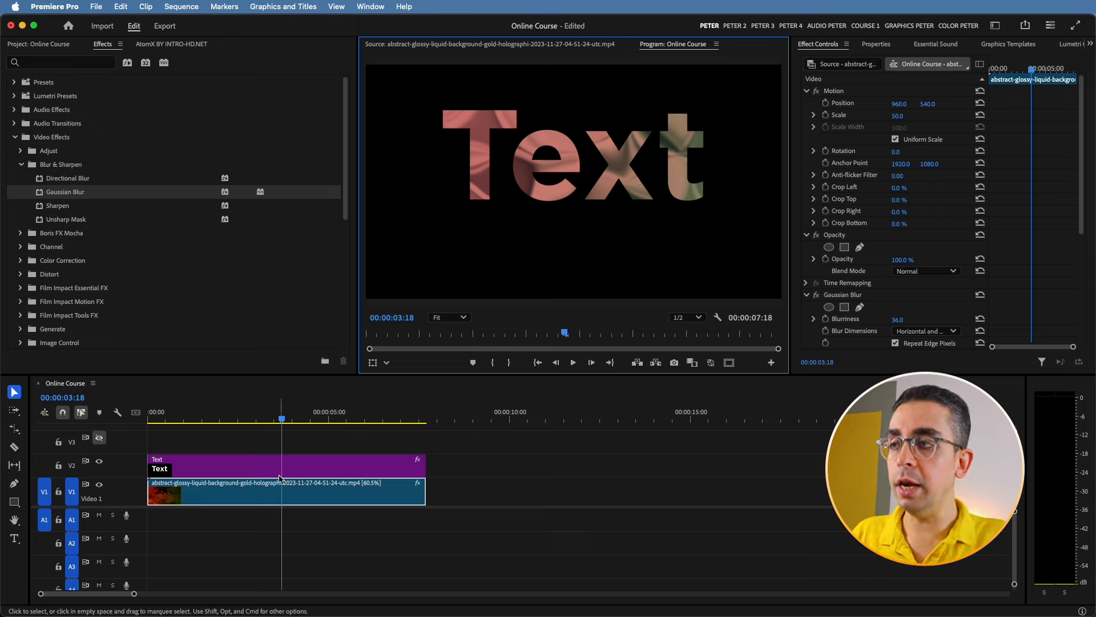
Move the playhead to 00:00:02:10 in the sequence and show the project's media items
click(225, 420)
drag(183, 425, 236, 432)
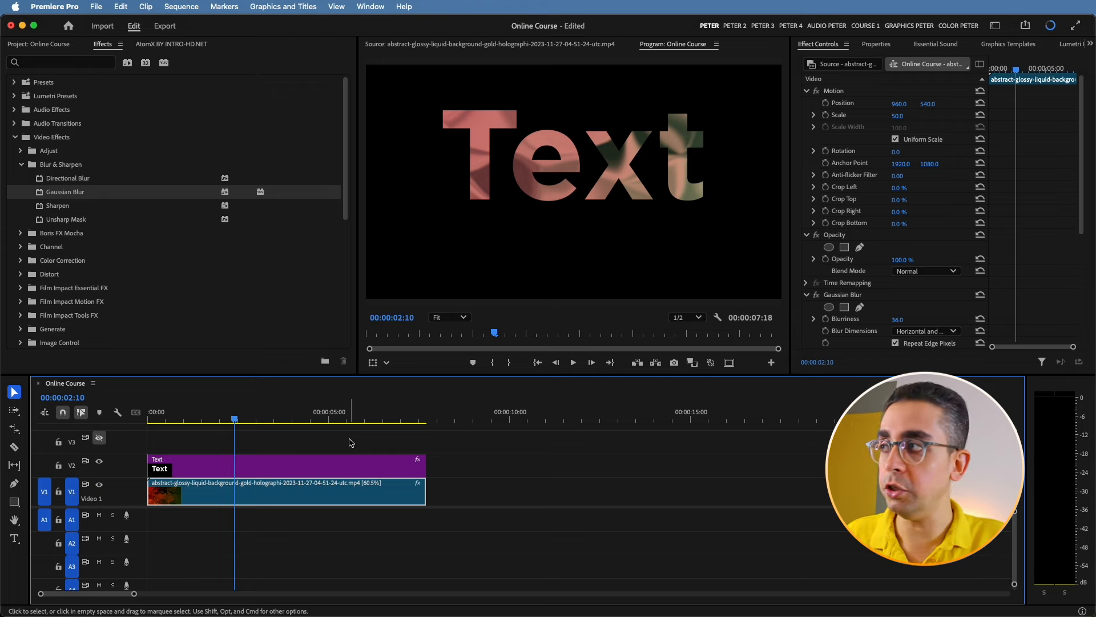
click(38, 44)
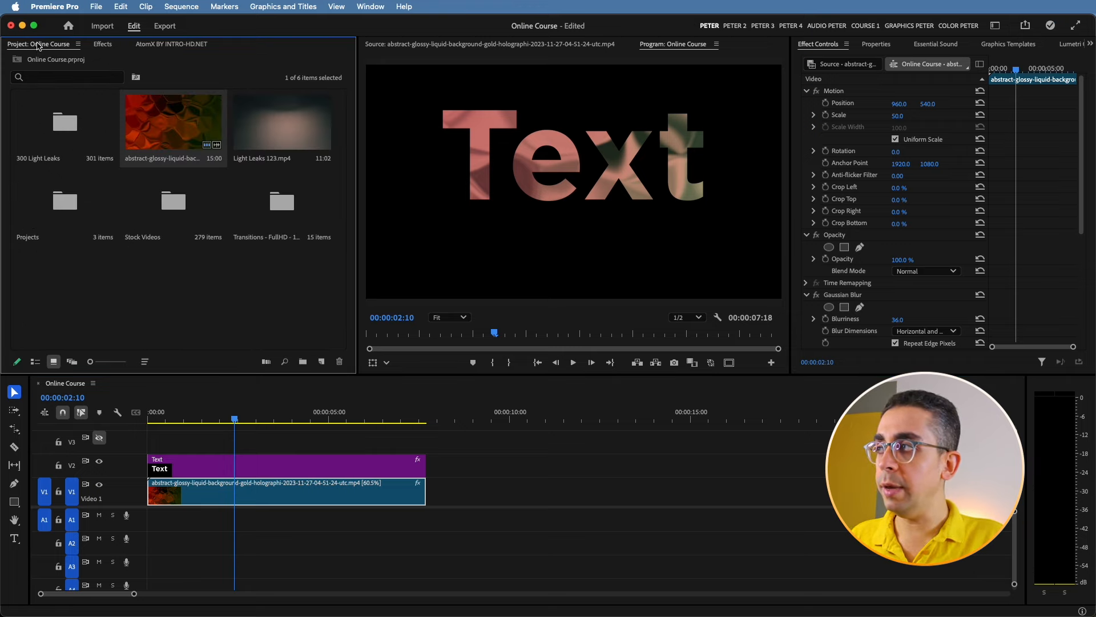
click(128, 258)
right_click(201, 292)
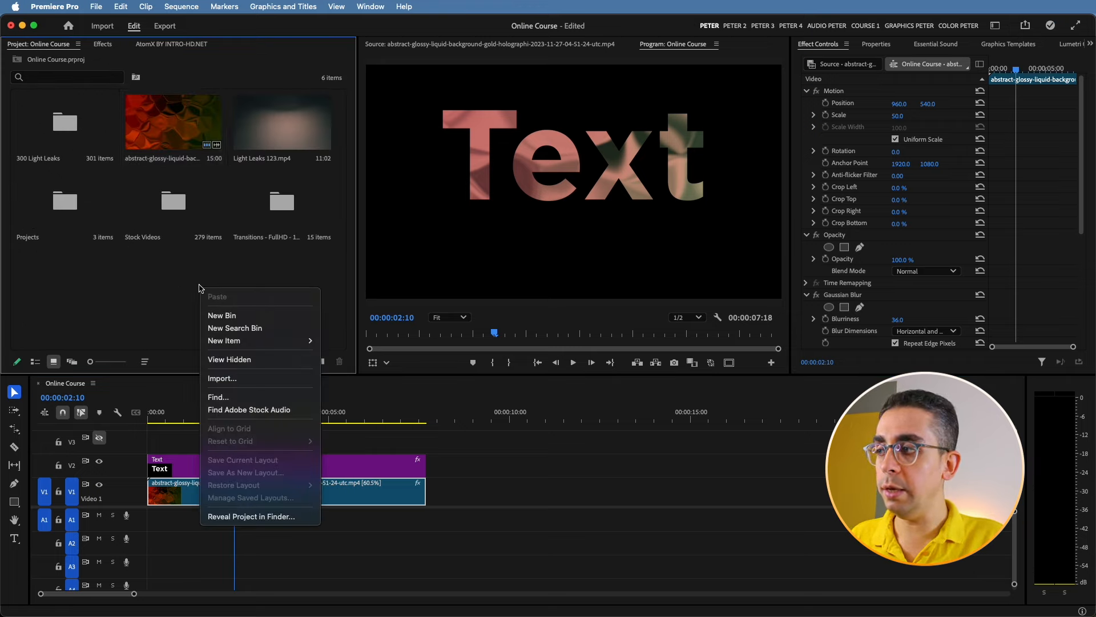
mouse_move(221, 344)
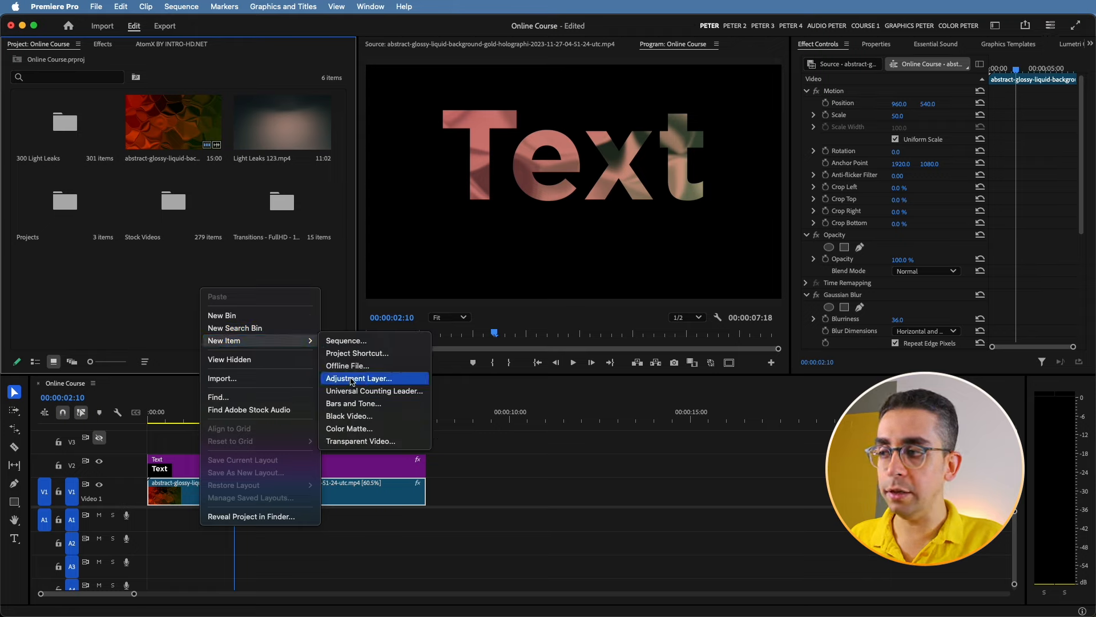
click(316, 276)
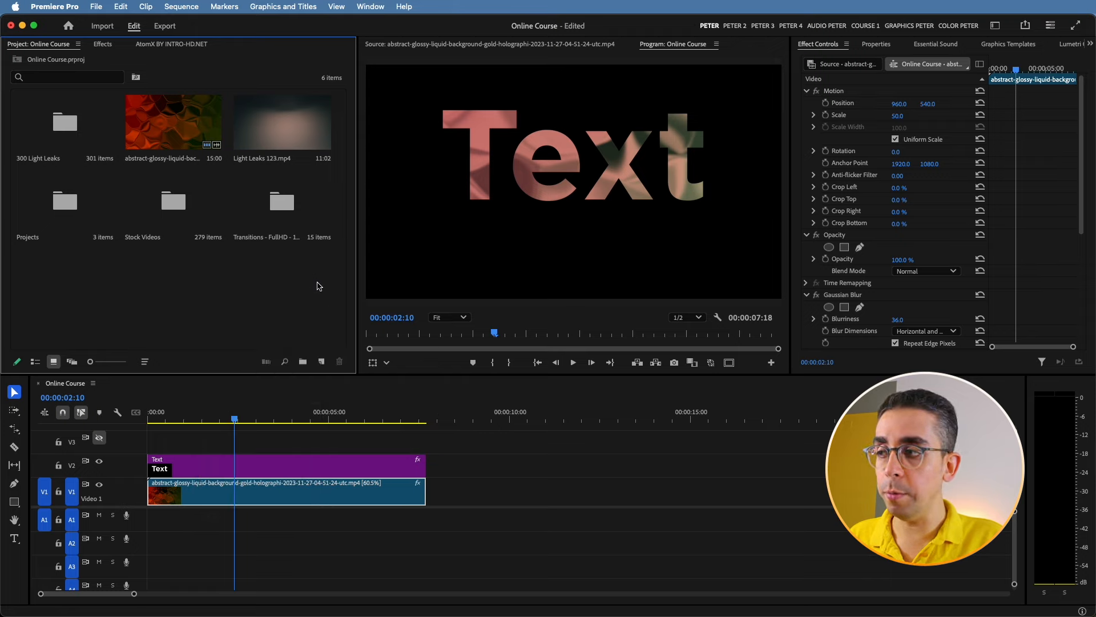
click(321, 363)
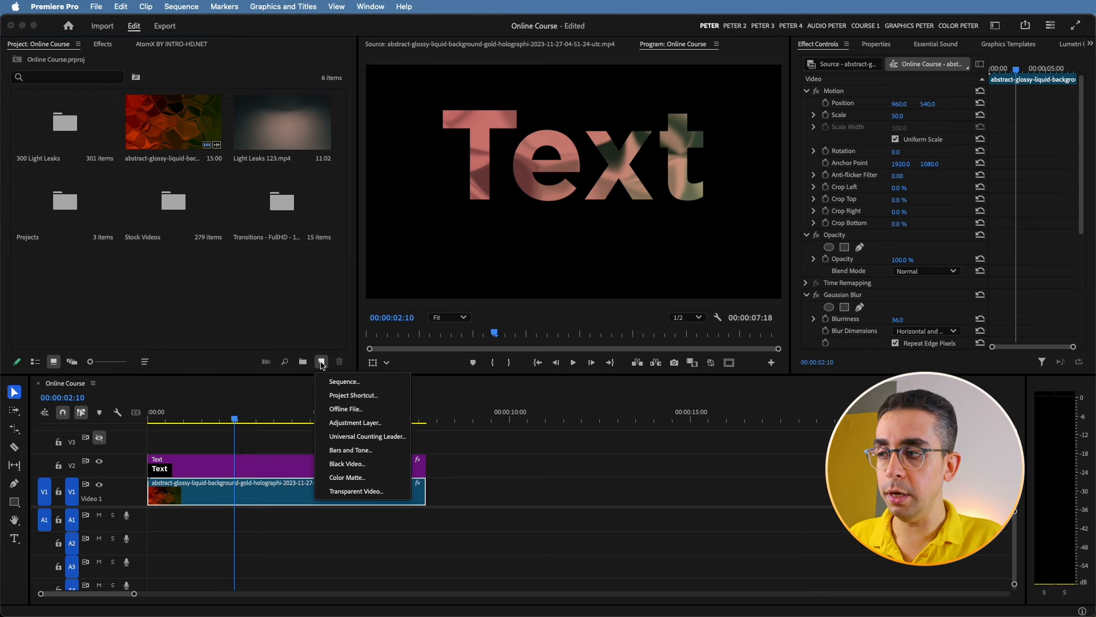
click(206, 327)
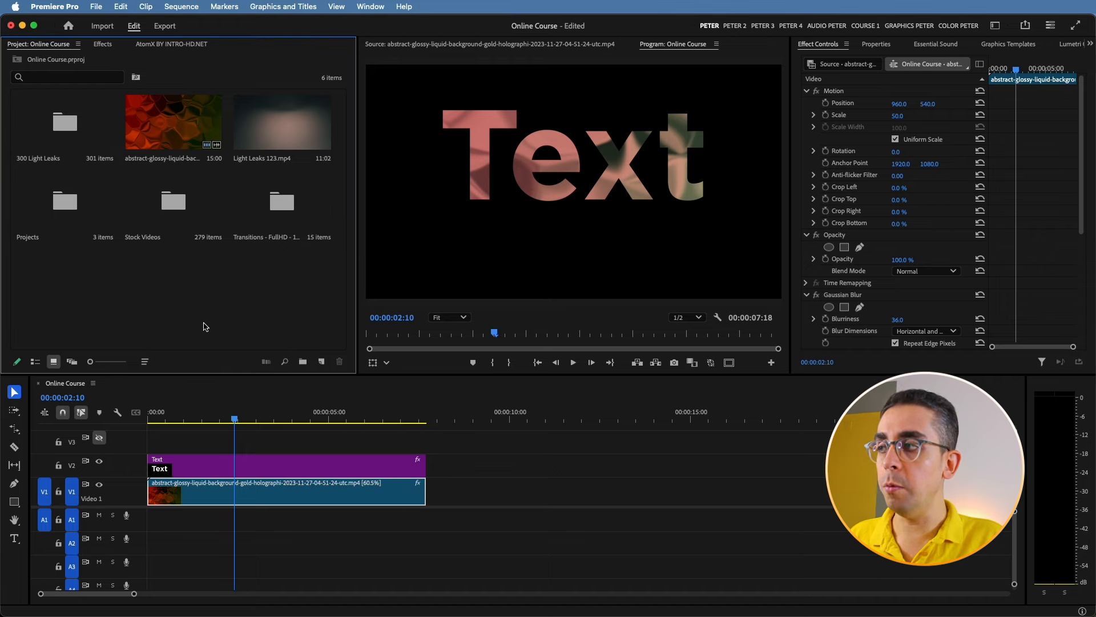
Create a 1920 × 1080, 25 fps adjustment layer and place it on V3, extended to the full length of the Text clip
click(87, 4)
mouse_move(109, 25)
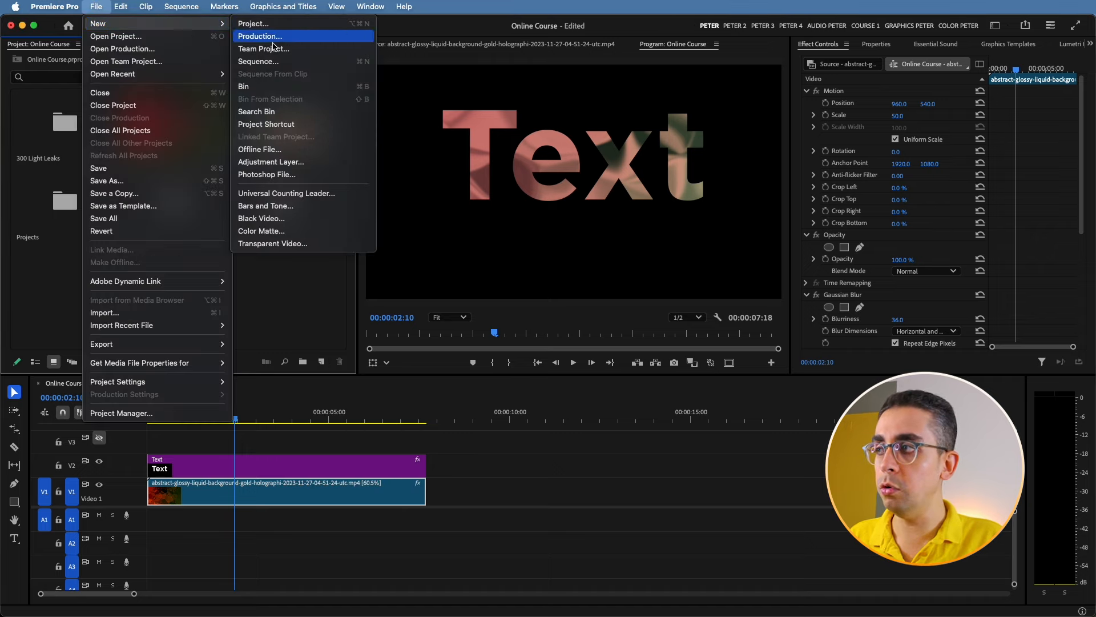
click(263, 161)
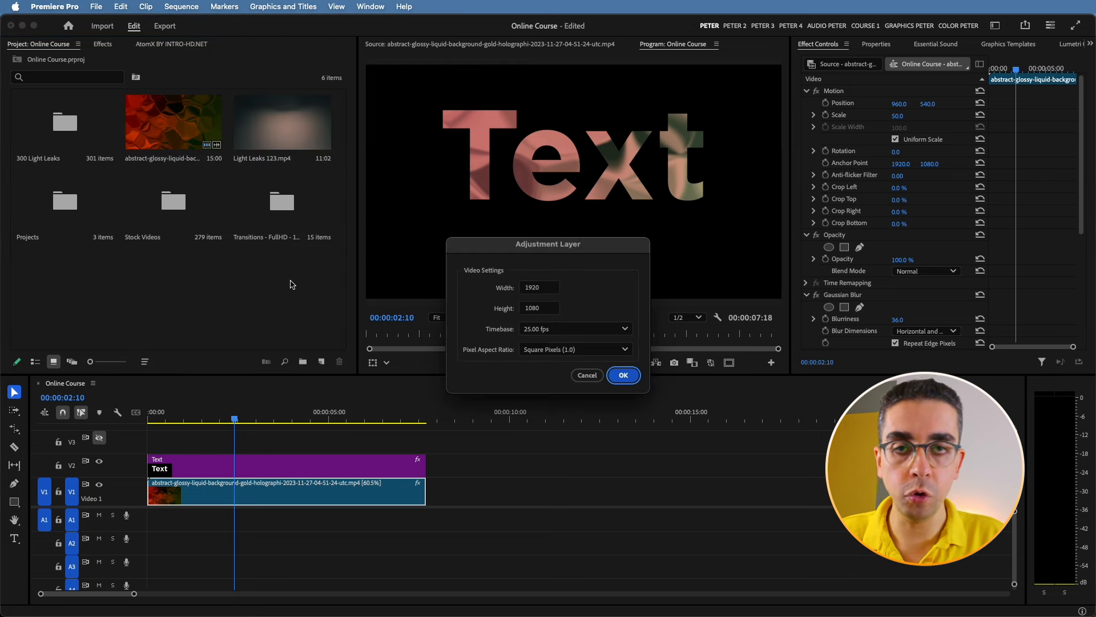
click(624, 377)
drag(270, 128, 189, 444)
drag(327, 444, 408, 451)
Rename the adjustment layer clip on V3 to Reflection and set its label colour to Mango
click(181, 443)
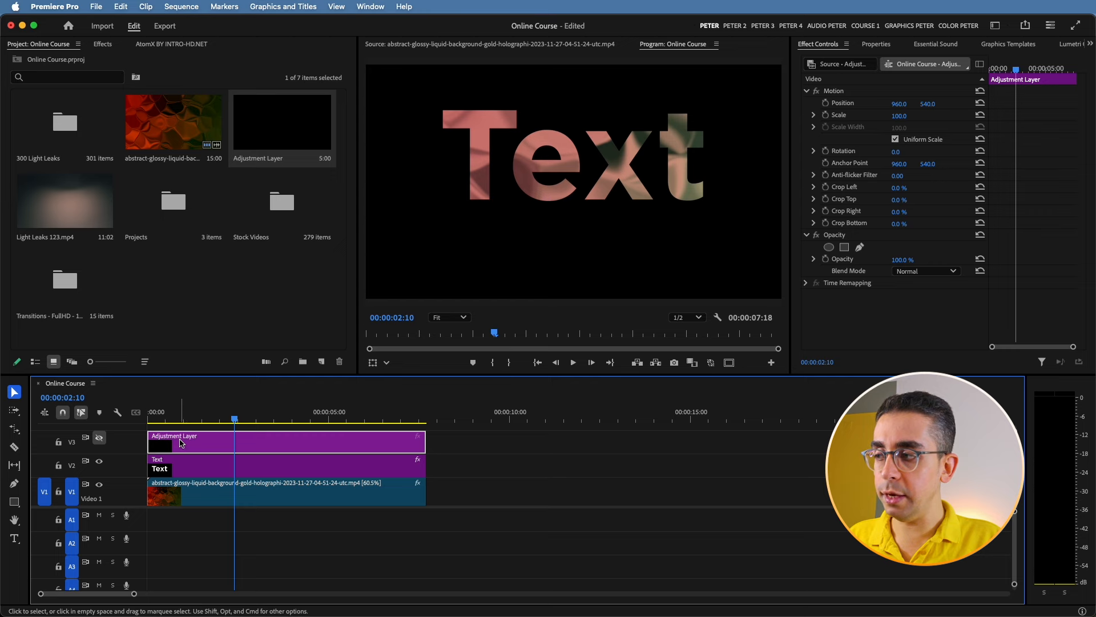
right_click(181, 441)
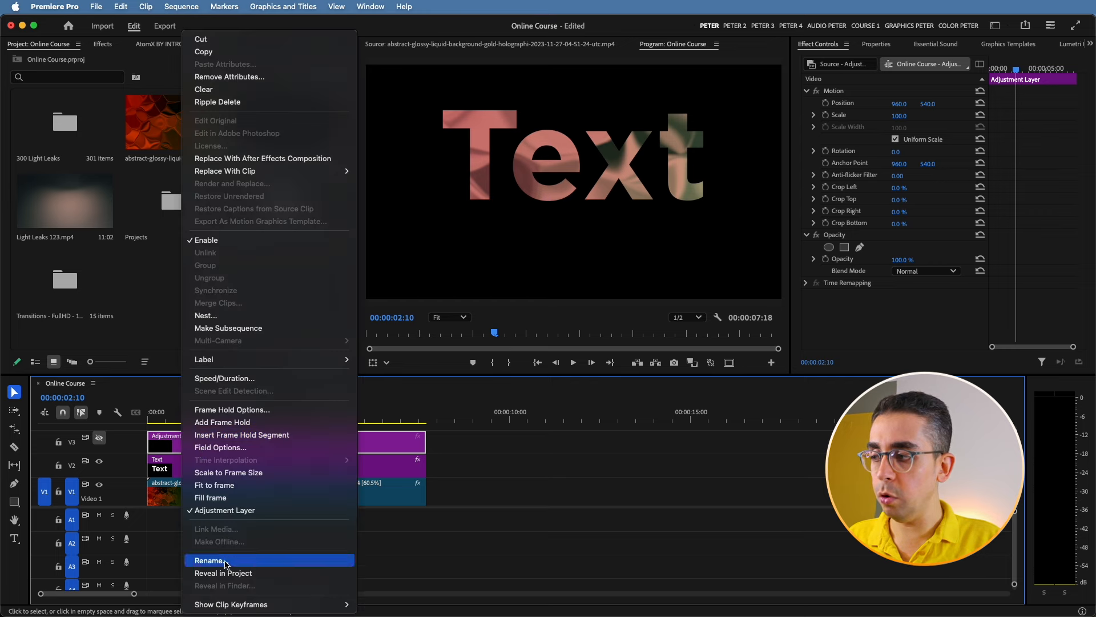
key(Escape)
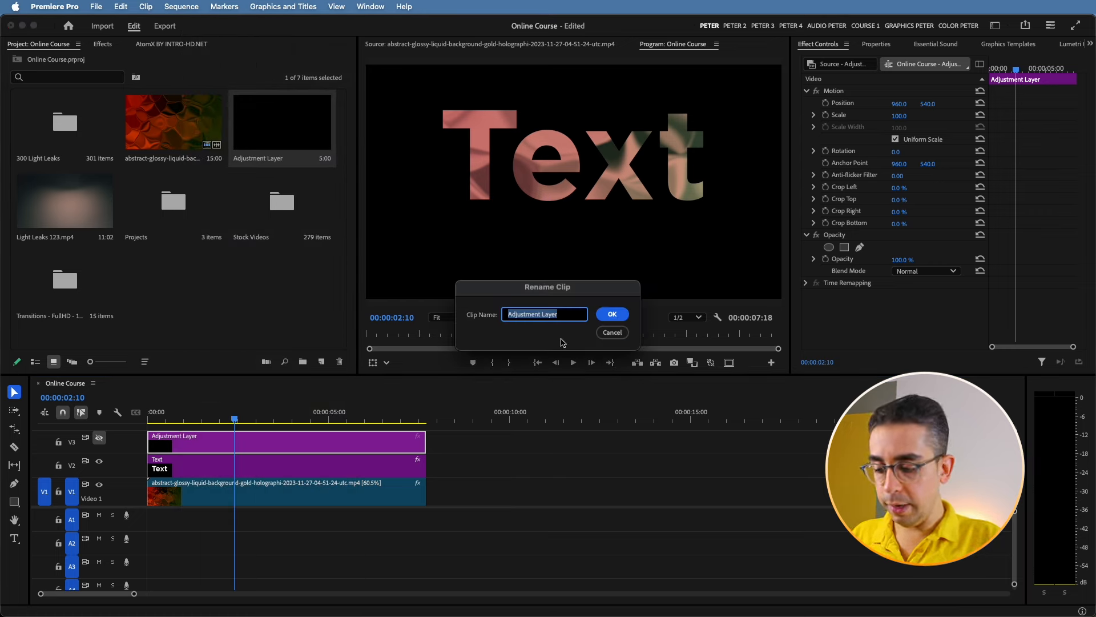
text(Ref)
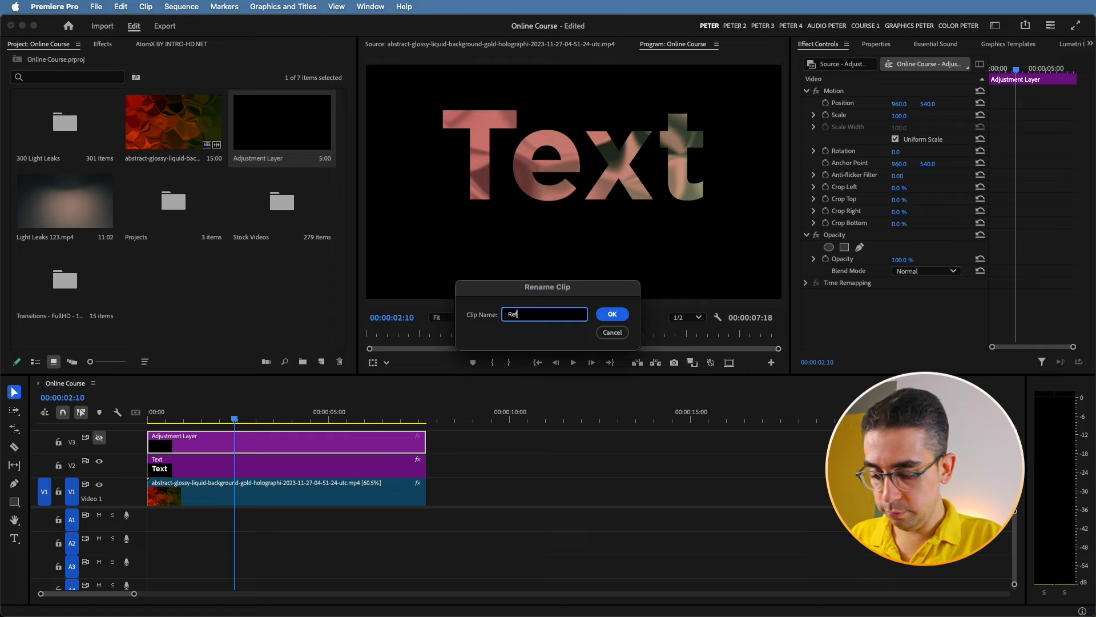
text(lect)
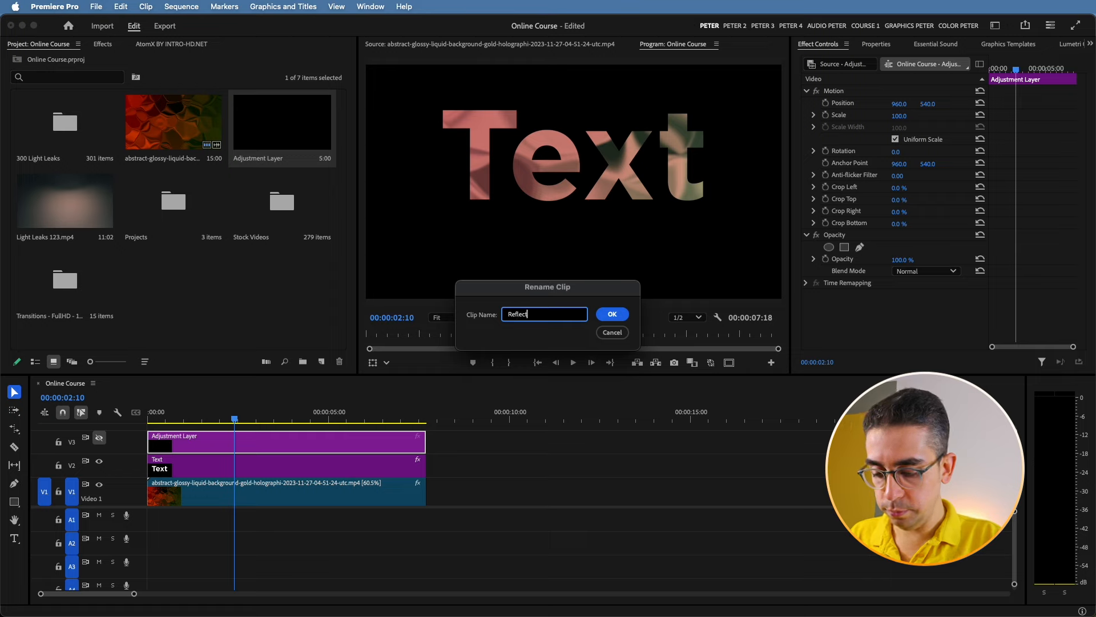
text(ion)
key(Return)
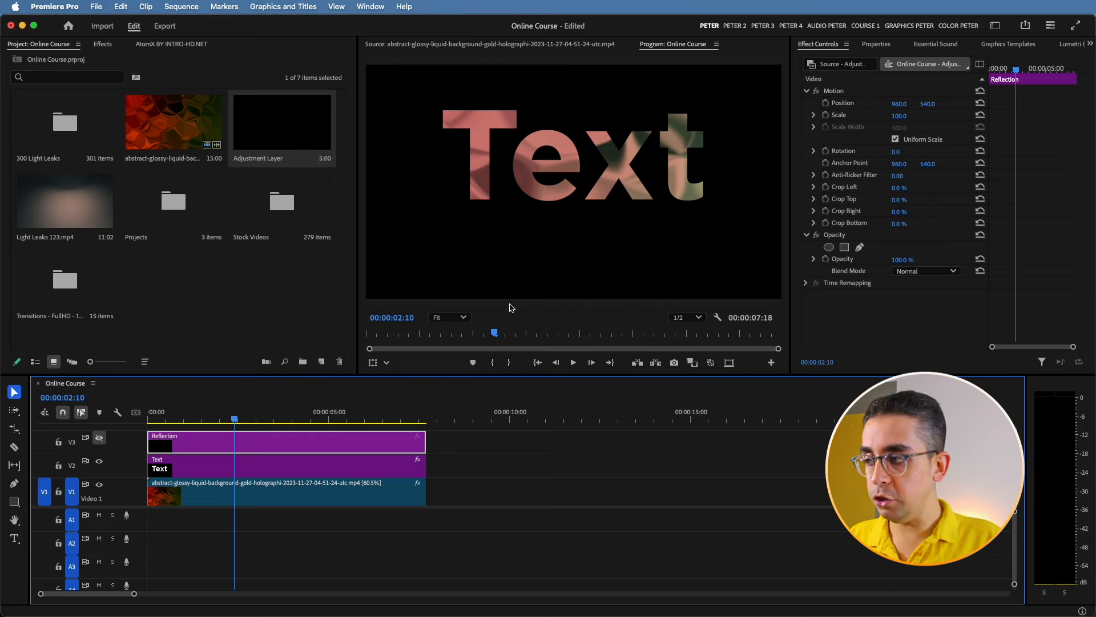
right_click(262, 445)
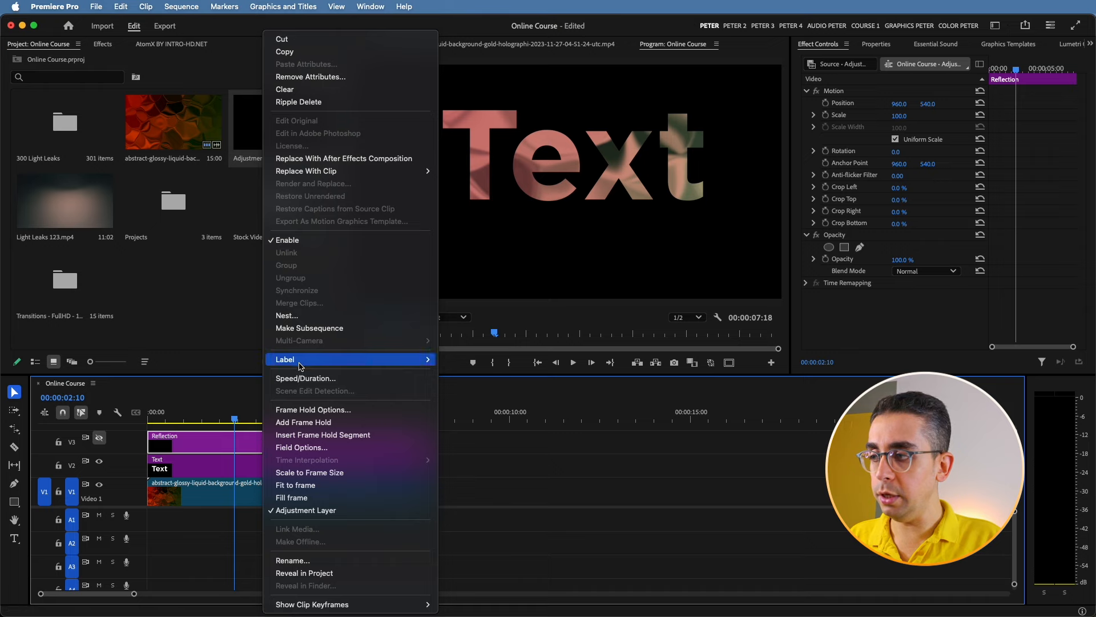
mouse_move(301, 366)
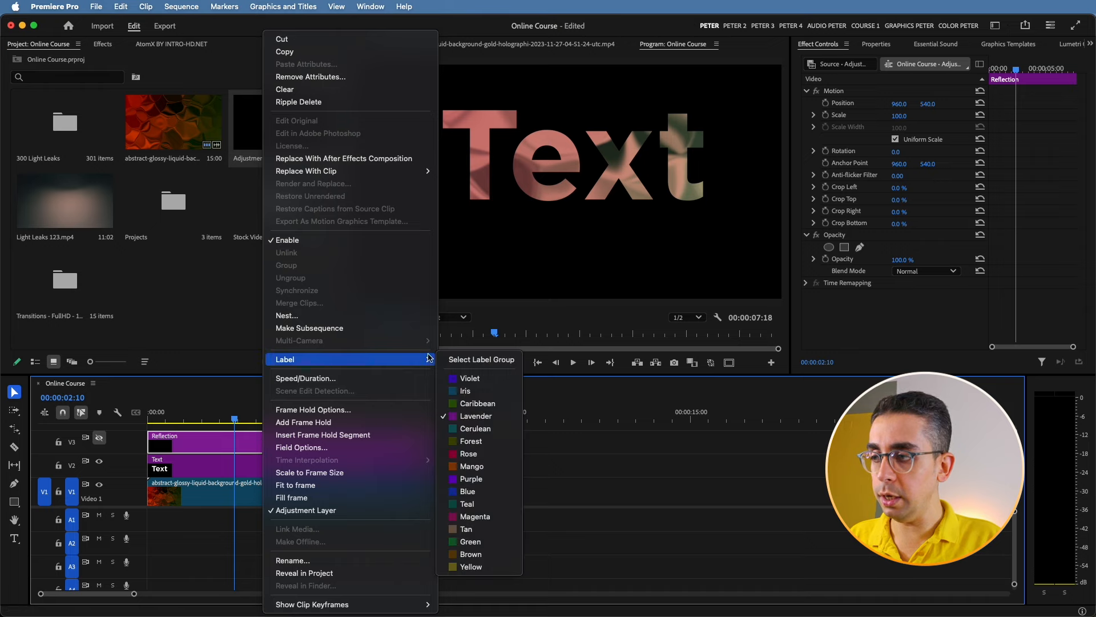
click(470, 467)
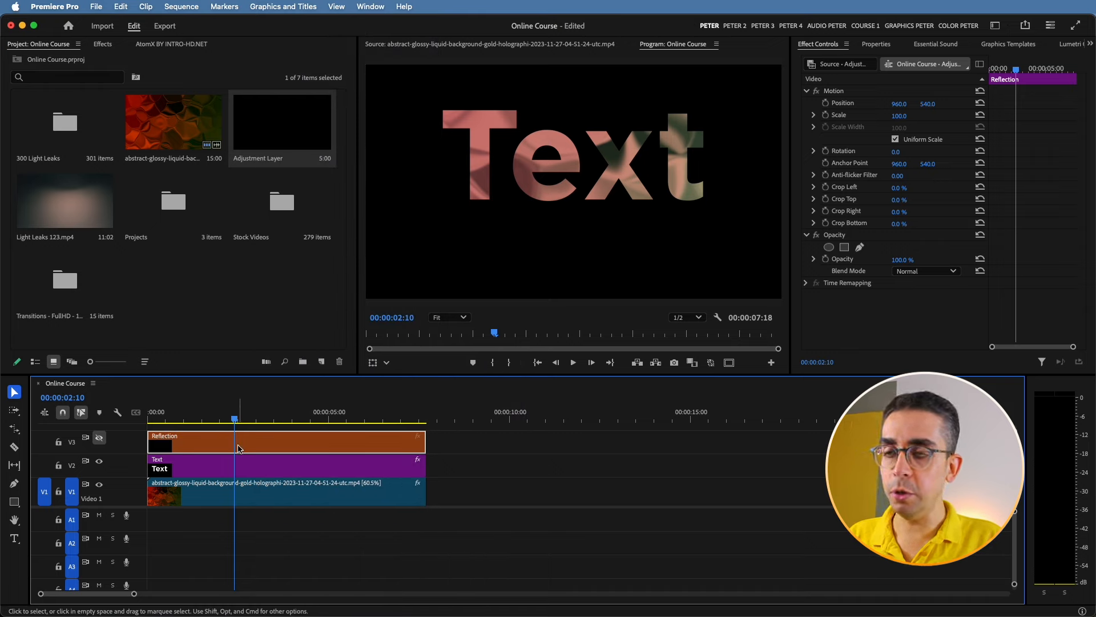
Find the Mirror effect among the Distort video effects and apply it to the Reflection adjustment layer
click(102, 44)
click(56, 64)
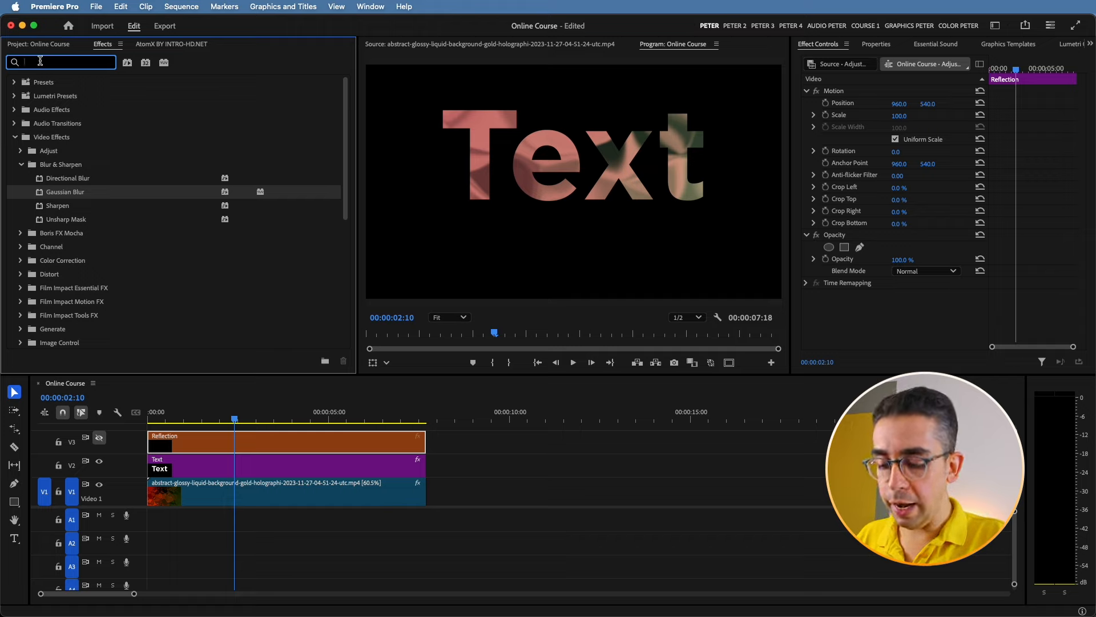
text(mi)
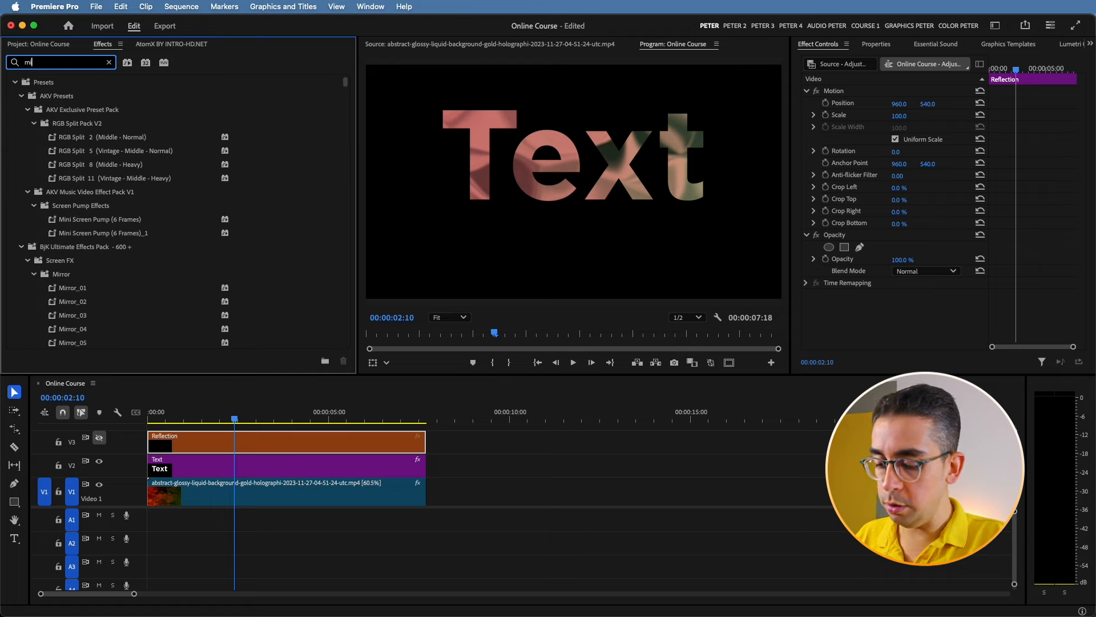
text(n)
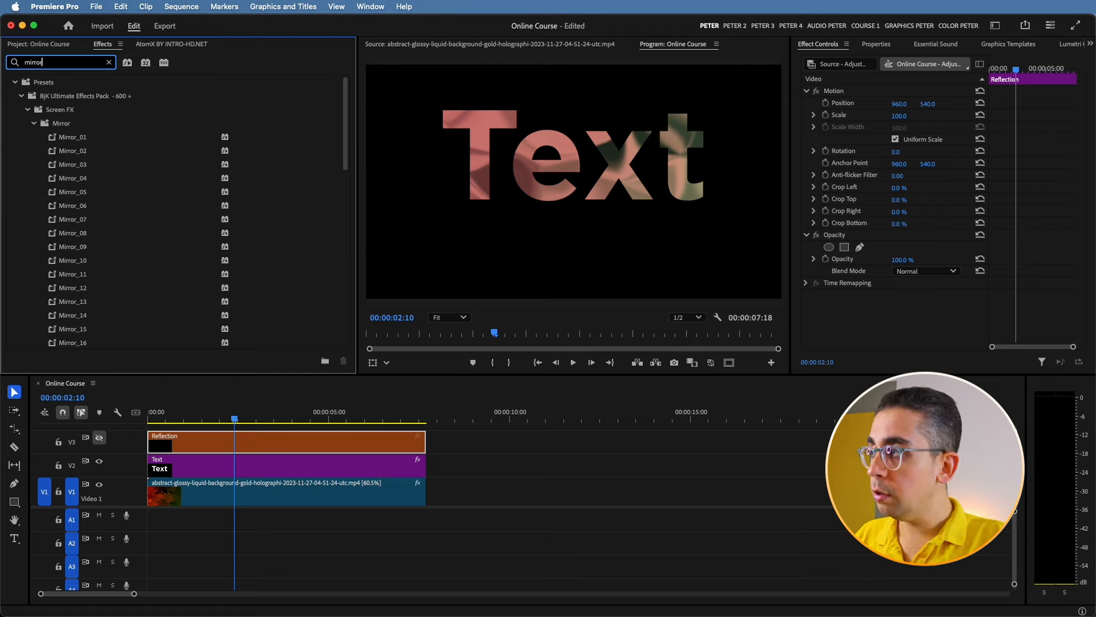
scroll(109, 246, down, 5)
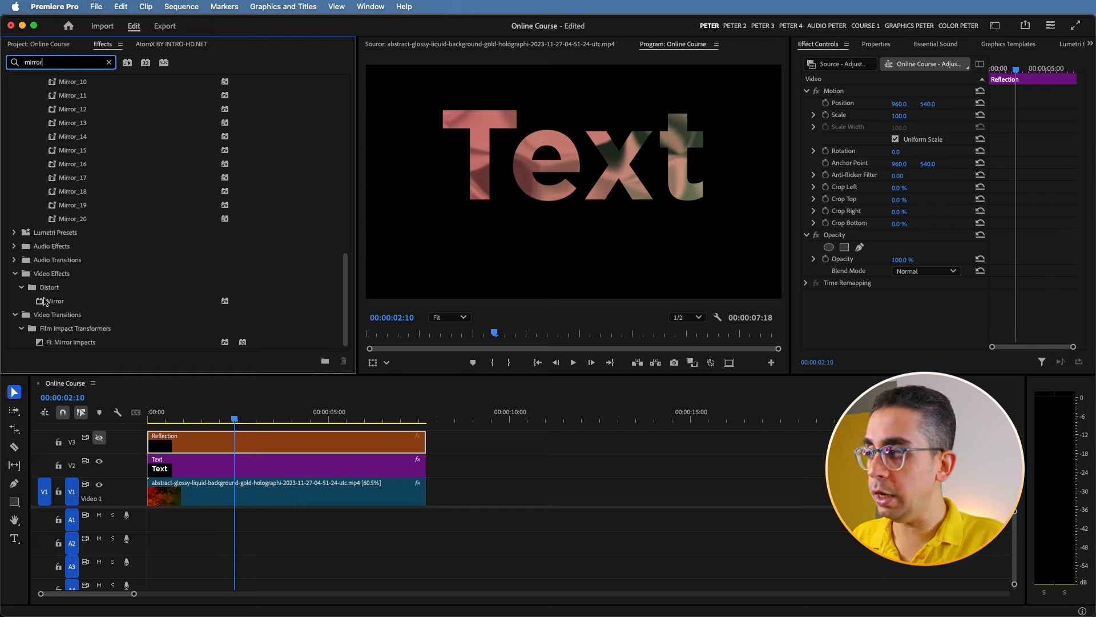
drag(45, 302, 234, 443)
Try a Mirror reflection angle of 90° with a shifted reflection center, and undo the center's horizontal shift
scroll(1031, 267, down, 1)
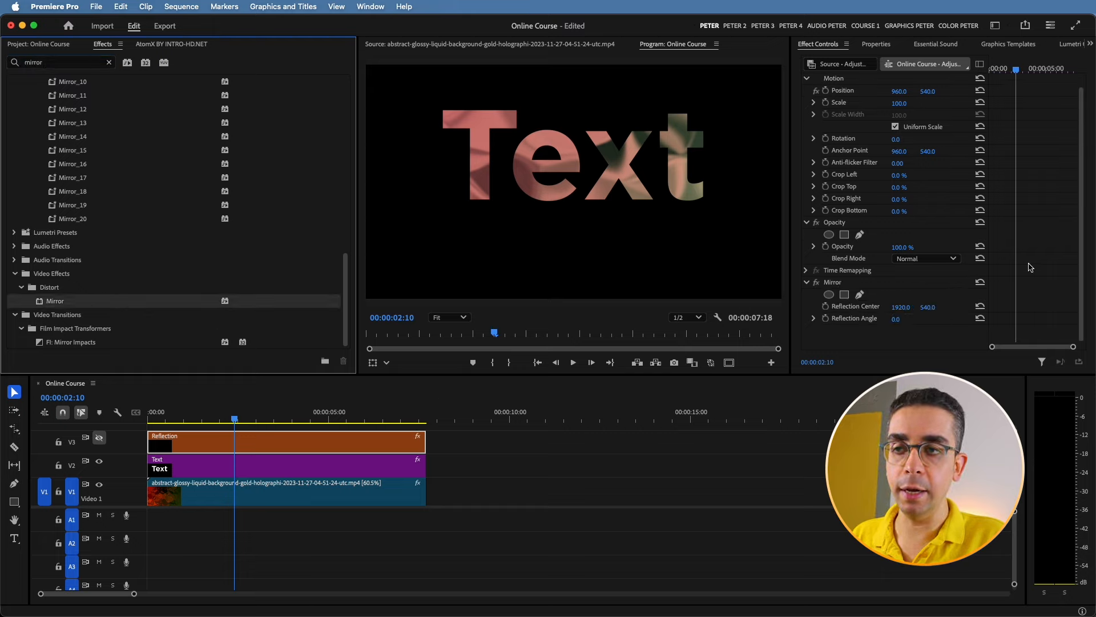
click(895, 319)
text(90)
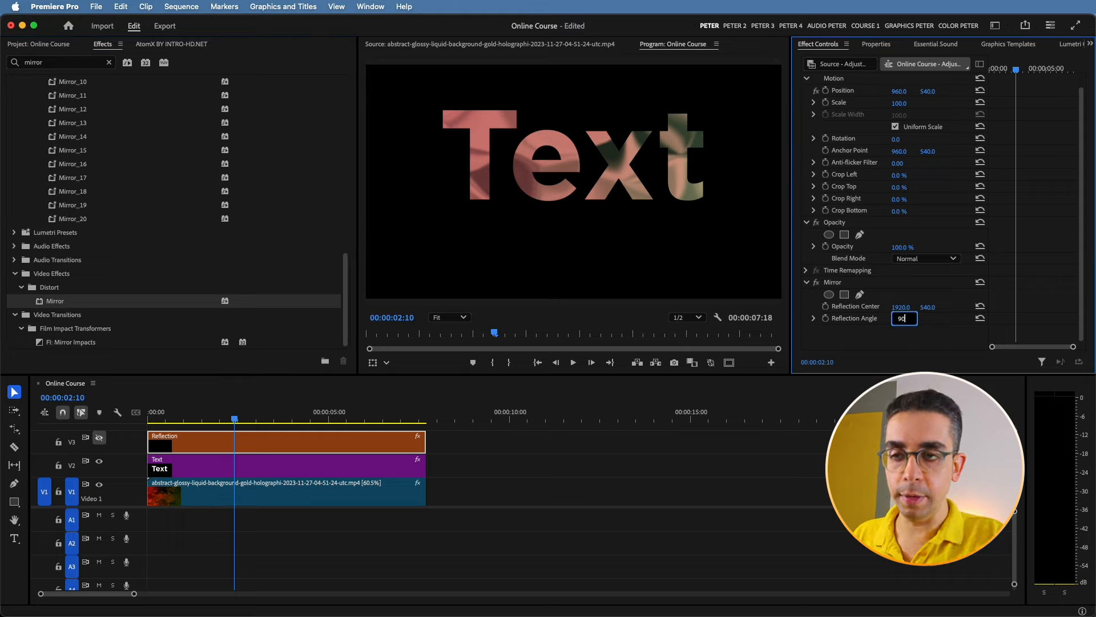
key(Return)
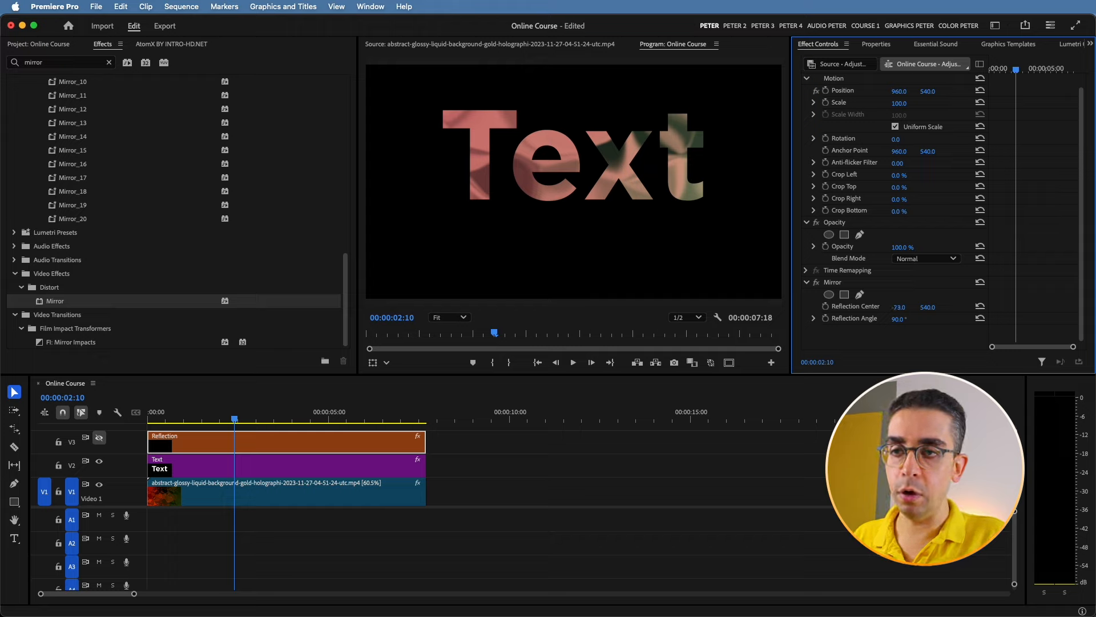
key(super+z)
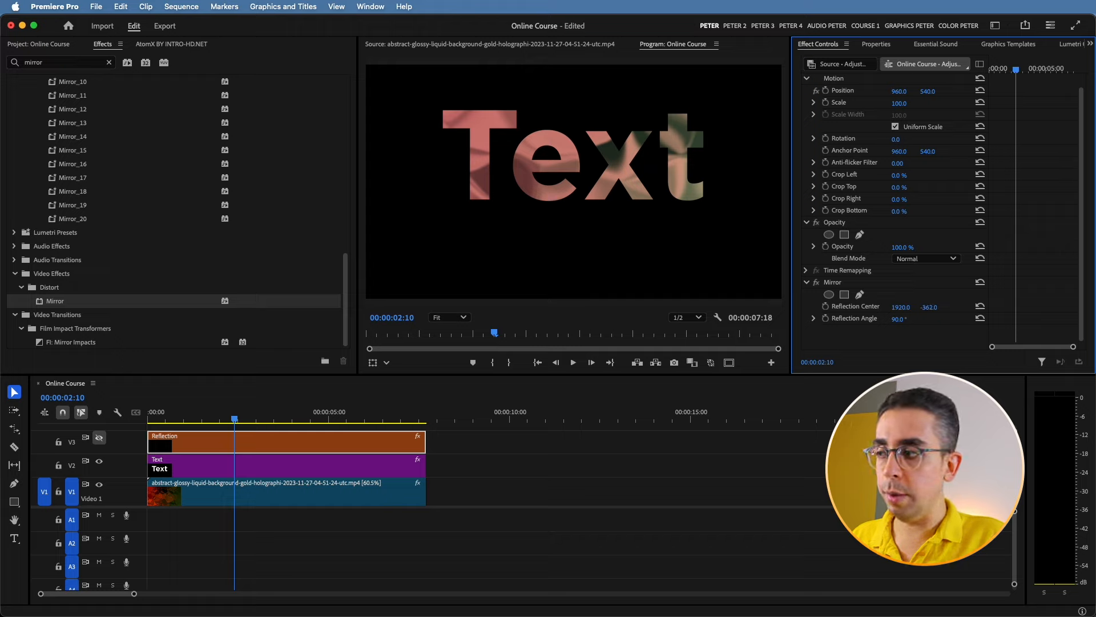
Turn on the output of track V3 and reset the Mirror effect's parameters on the Reflection clip
click(98, 437)
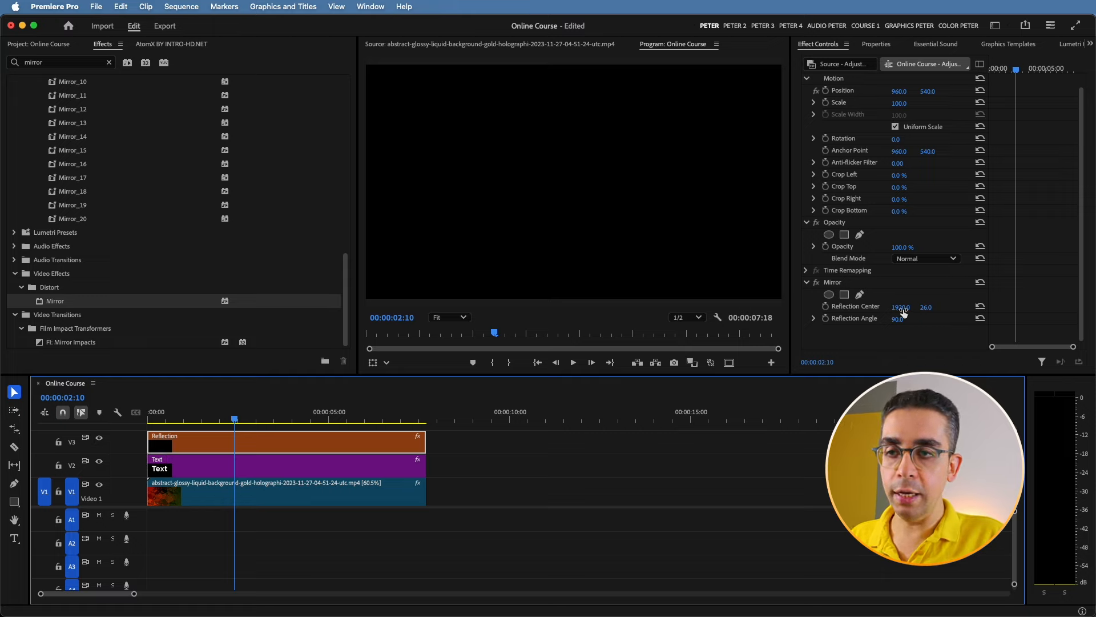
click(980, 283)
click(981, 284)
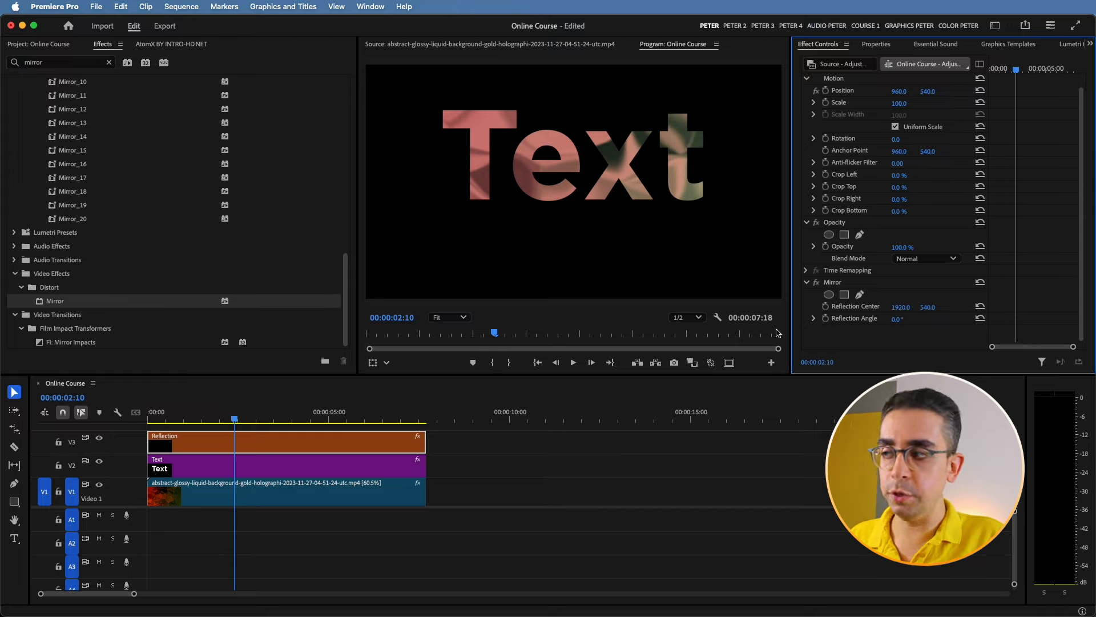
Set the Mirror effect's reflection angle to 90° and its reflection center's vertical value to 643
click(896, 319)
text(90)
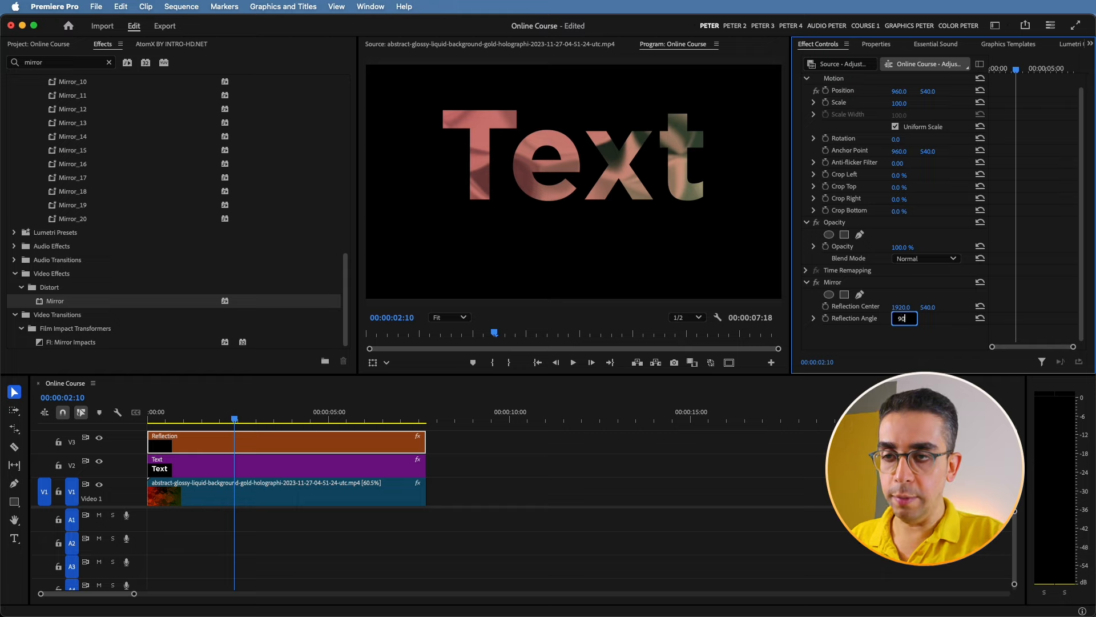
key(Return)
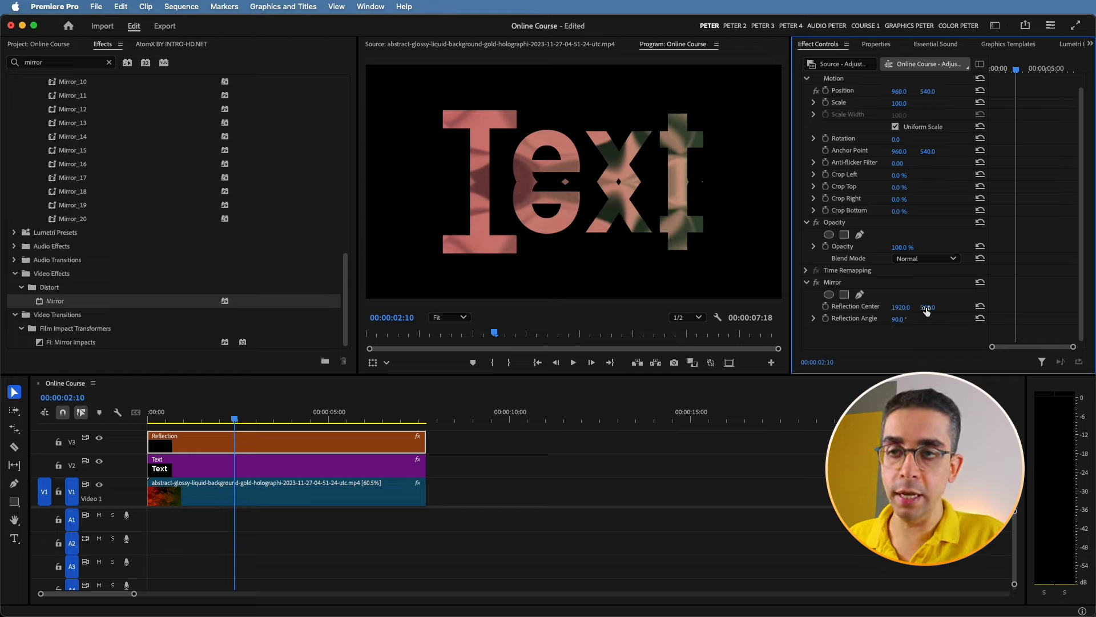
drag(928, 307, 986, 307)
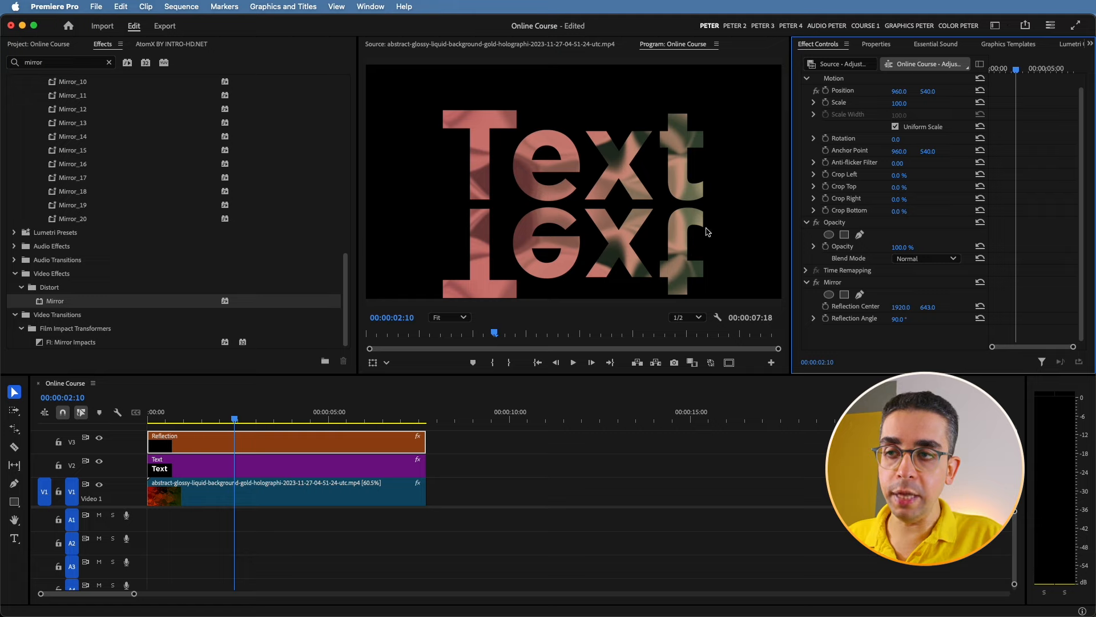
Add an ellipse mask to the Mirror effect with feather 968 and expansion -12, and move it up over the upper part of the text
click(829, 295)
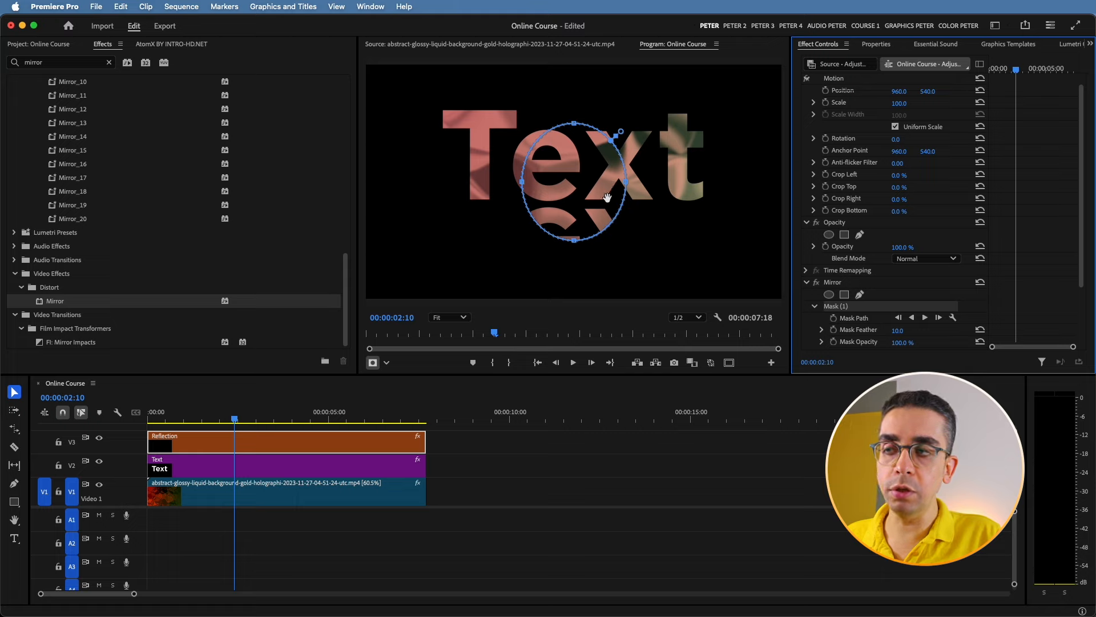
scroll(879, 255, down, 3)
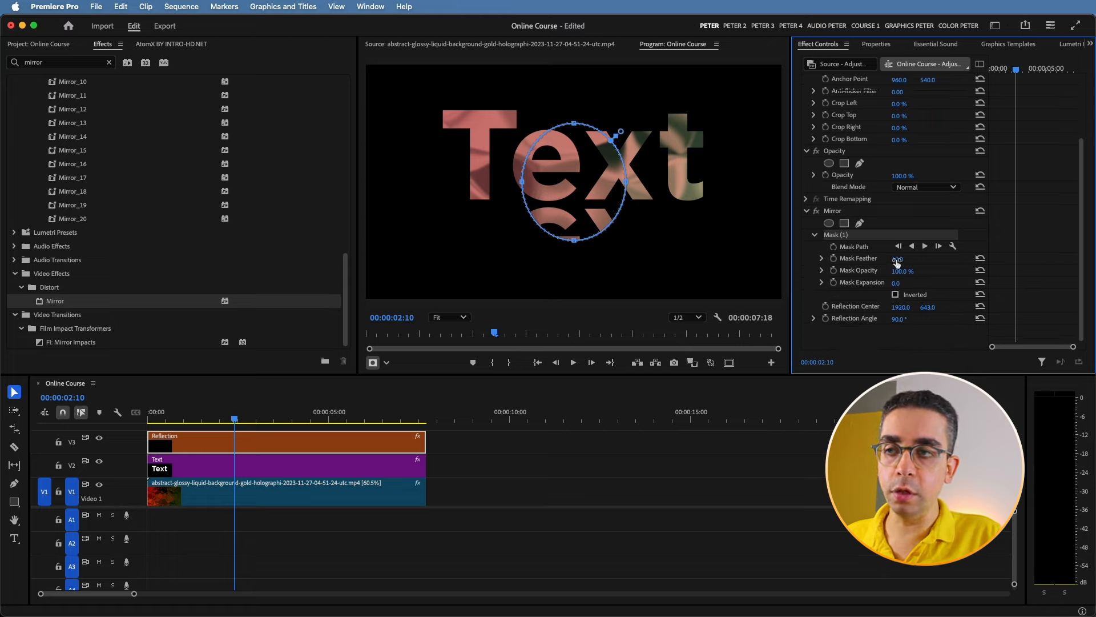
drag(897, 262, 1081, 262)
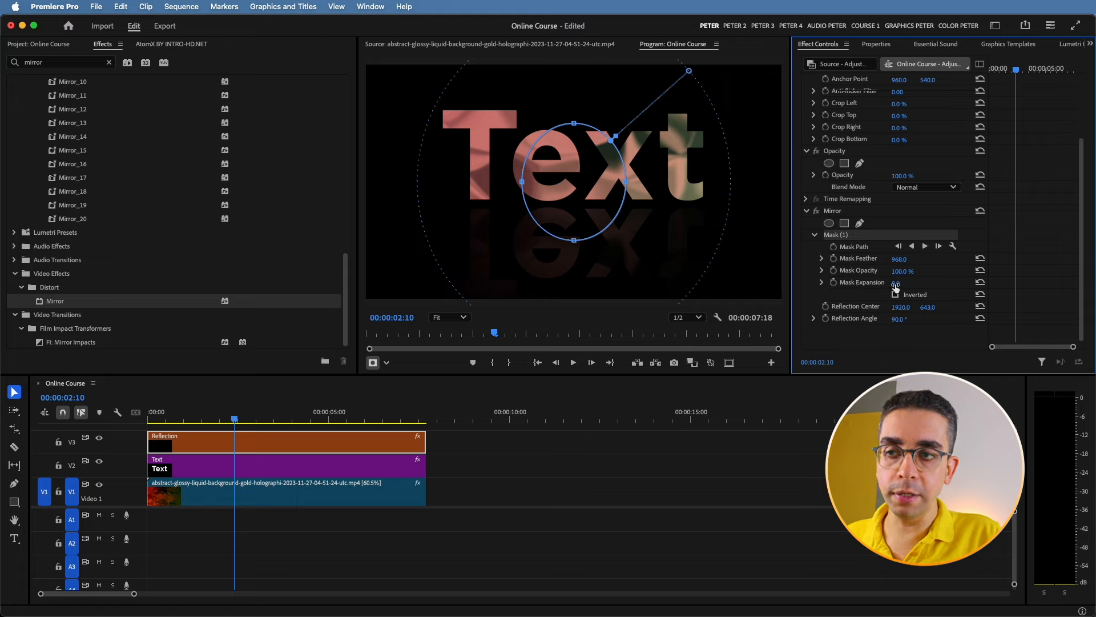
mouse_move(895, 286)
mouse_down()
mouse_move(861, 285)
mouse_move(1005, 285)
mouse_move(879, 286)
mouse_move(908, 283)
mouse_up()
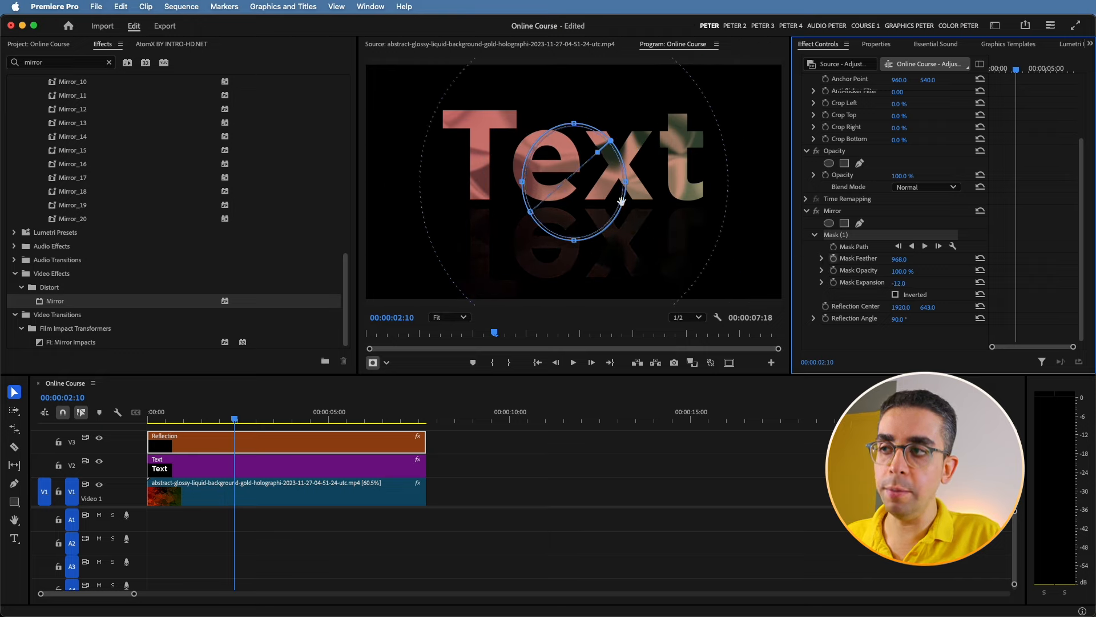
drag(578, 198, 579, 148)
Deselect the Reflection clip and play the sequence from its start to check the faded reflection
click(496, 480)
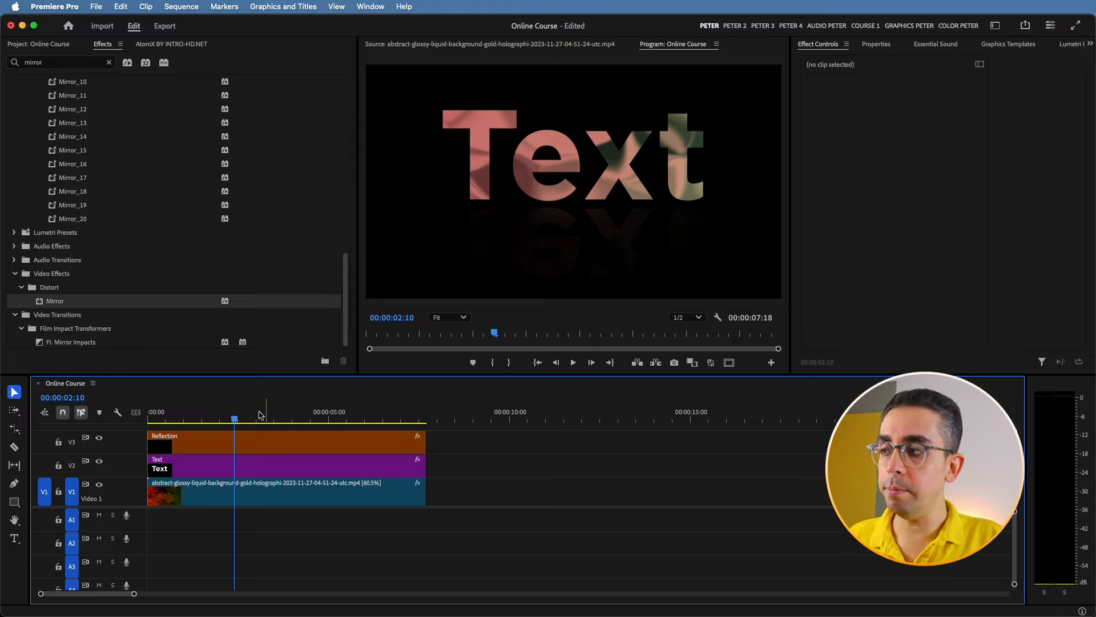
drag(235, 420, 116, 438)
key(space)
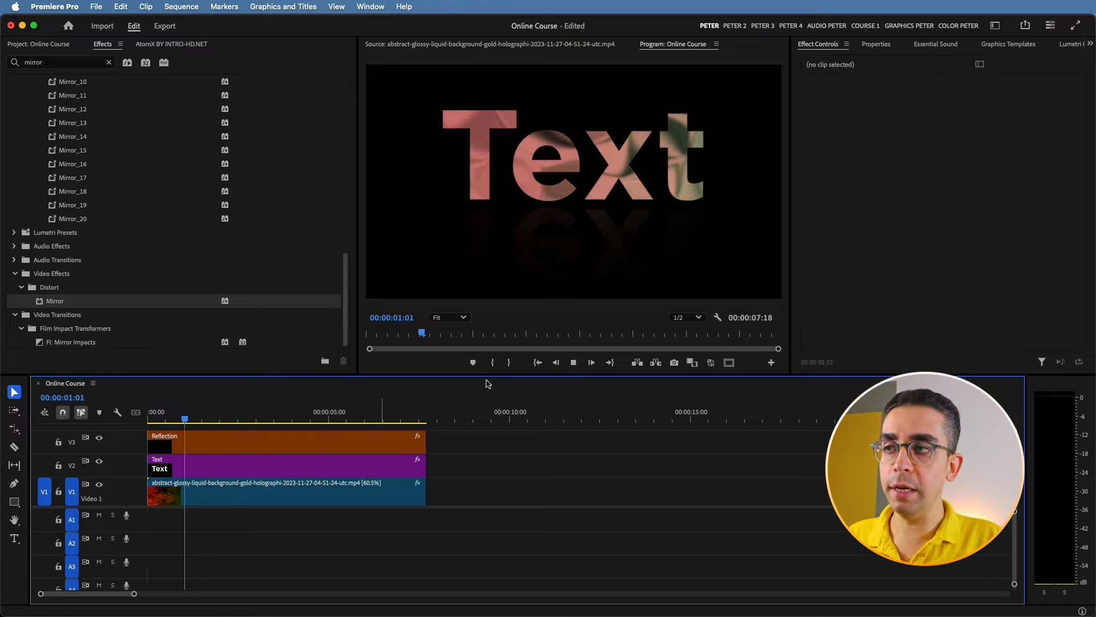
key(space)
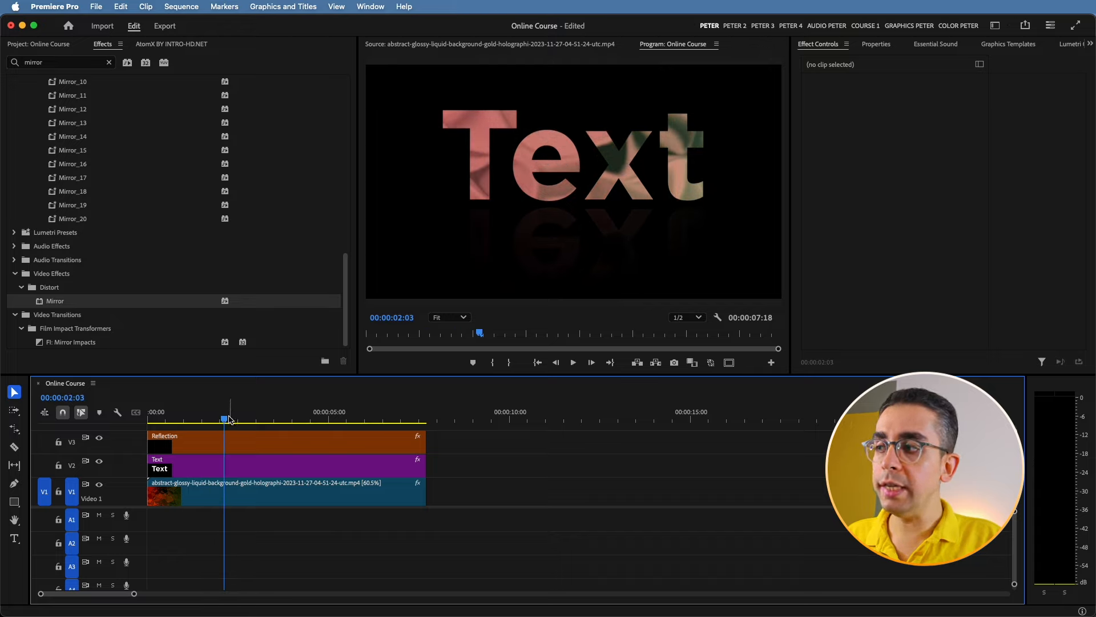
Keyframe the Reflection clip's Mirror reflection center at 00:00:00:00 with a vertical value of 677
drag(230, 420, 121, 429)
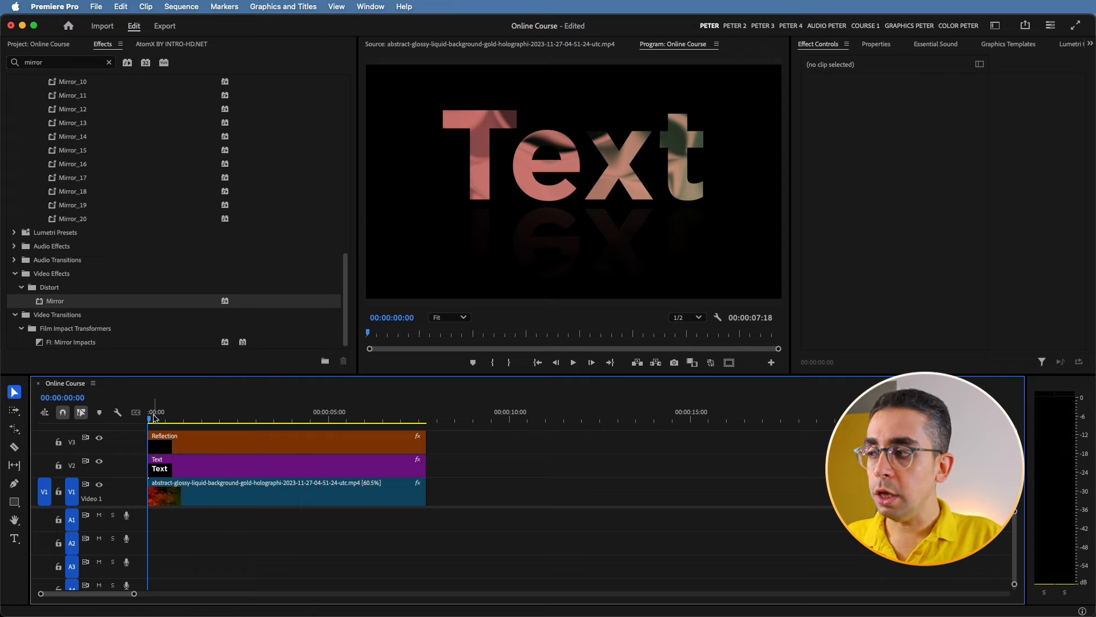
click(179, 451)
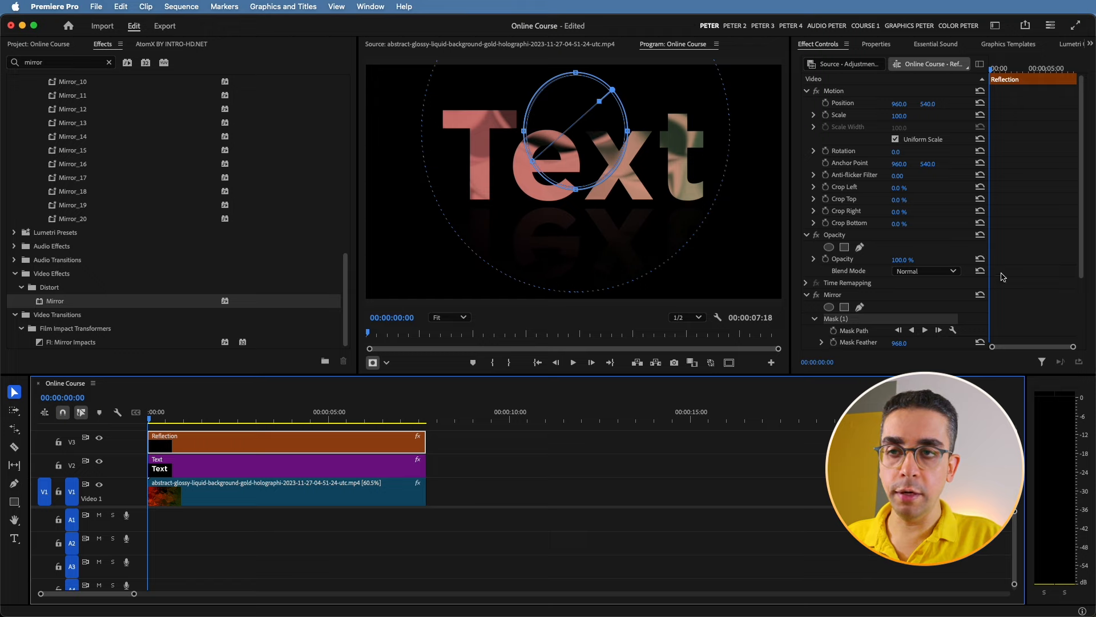
scroll(1002, 278, down, 3)
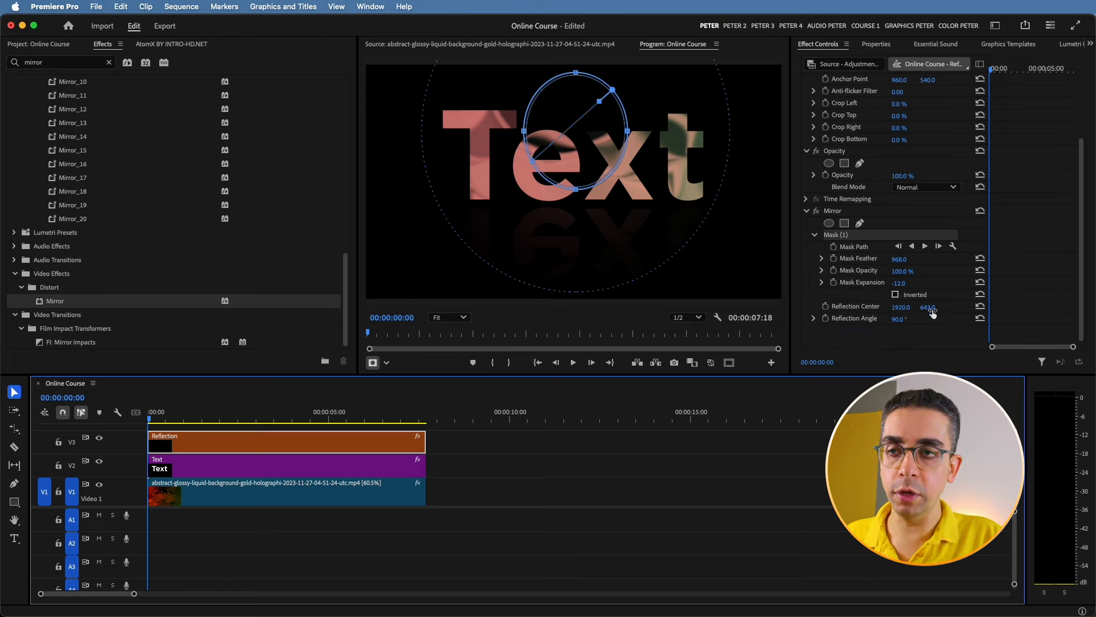
mouse_move(928, 308)
mouse_down()
mouse_move(979, 308)
mouse_move(934, 308)
mouse_up()
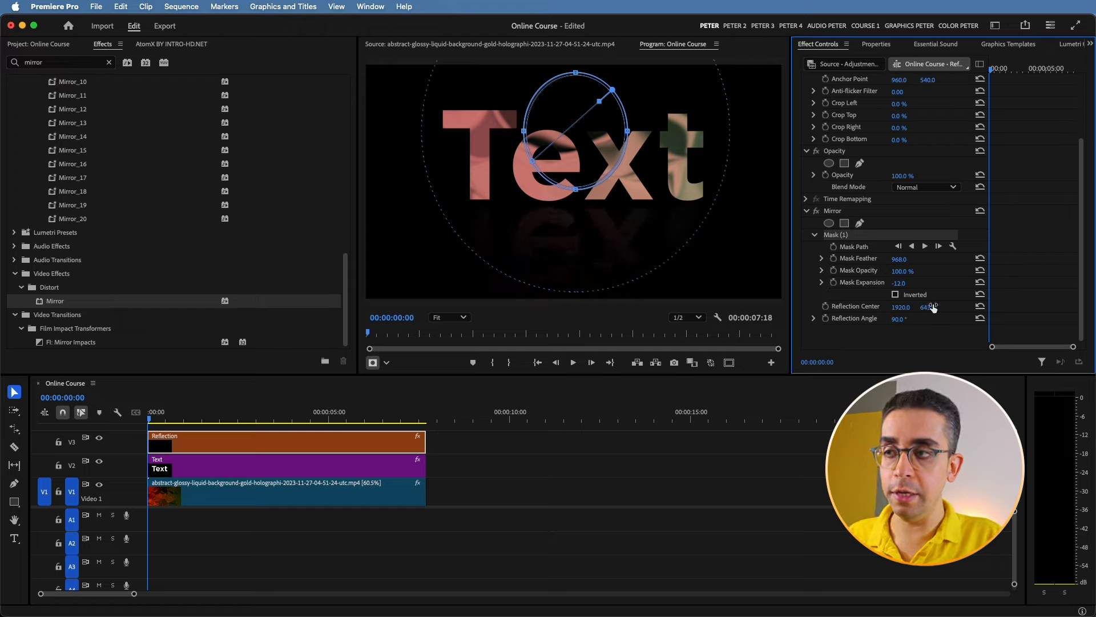
click(824, 306)
drag(939, 309, 965, 309)
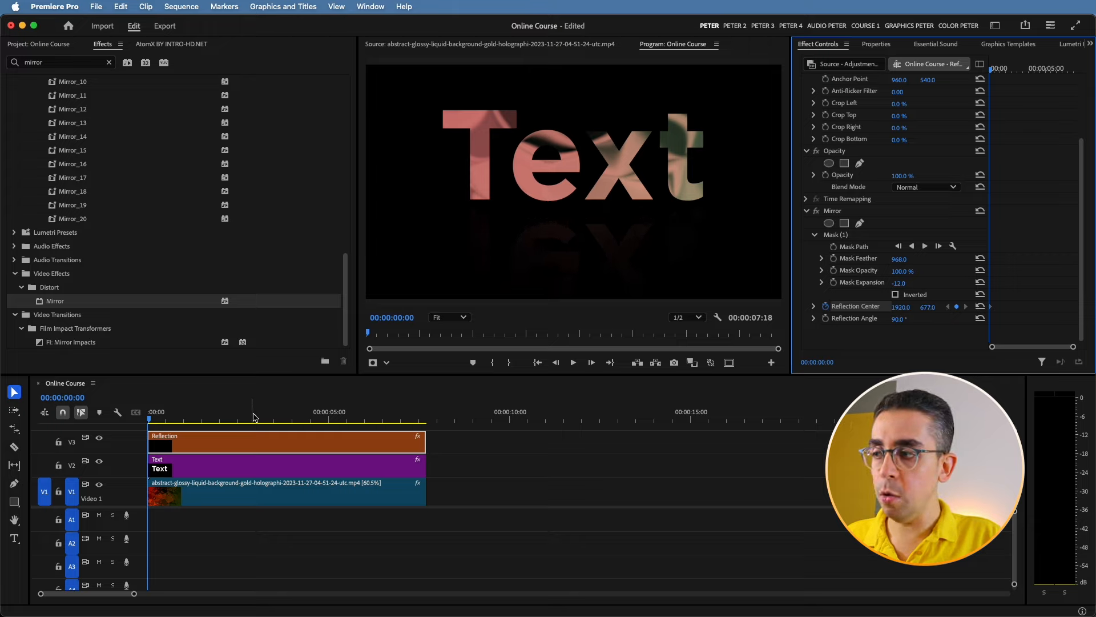
Add a second reflection center keyframe near the clip's end, around 00:00:07:11, with a vertical value of 640
click(406, 417)
drag(408, 416, 419, 417)
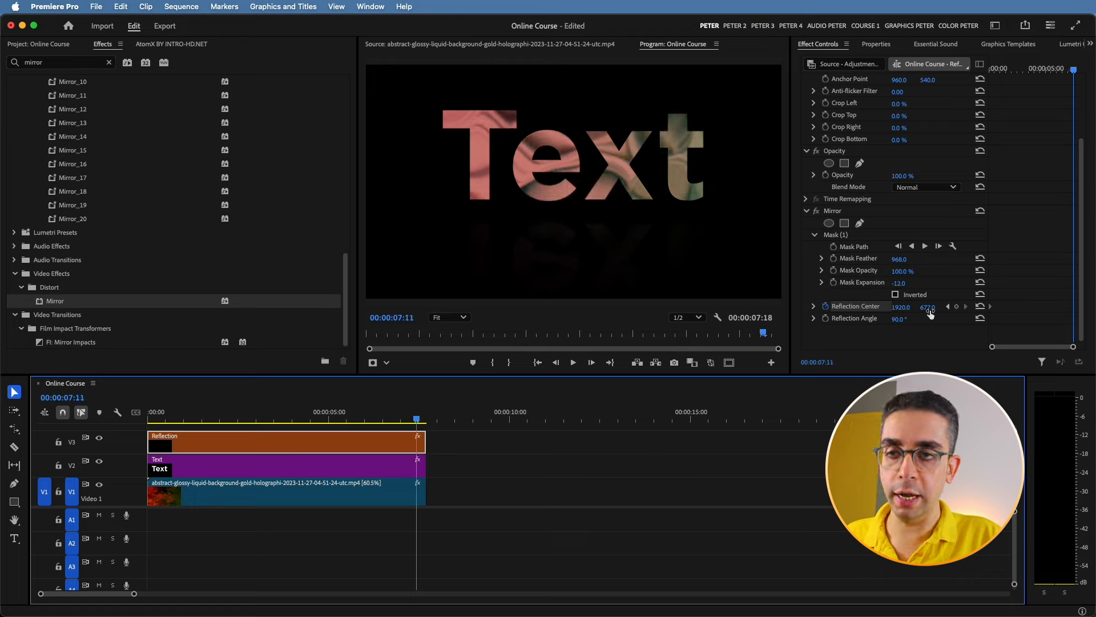
drag(929, 308, 919, 307)
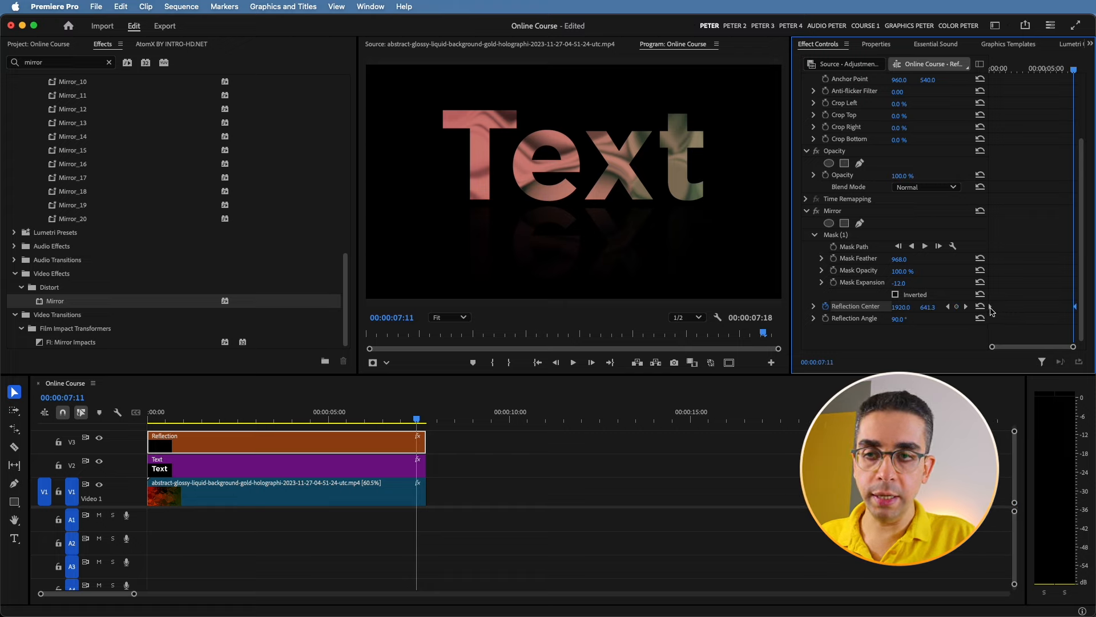
Set the temporal interpolation of both reflection center keyframes to Ease In
right_click(992, 309)
mouse_move(981, 417)
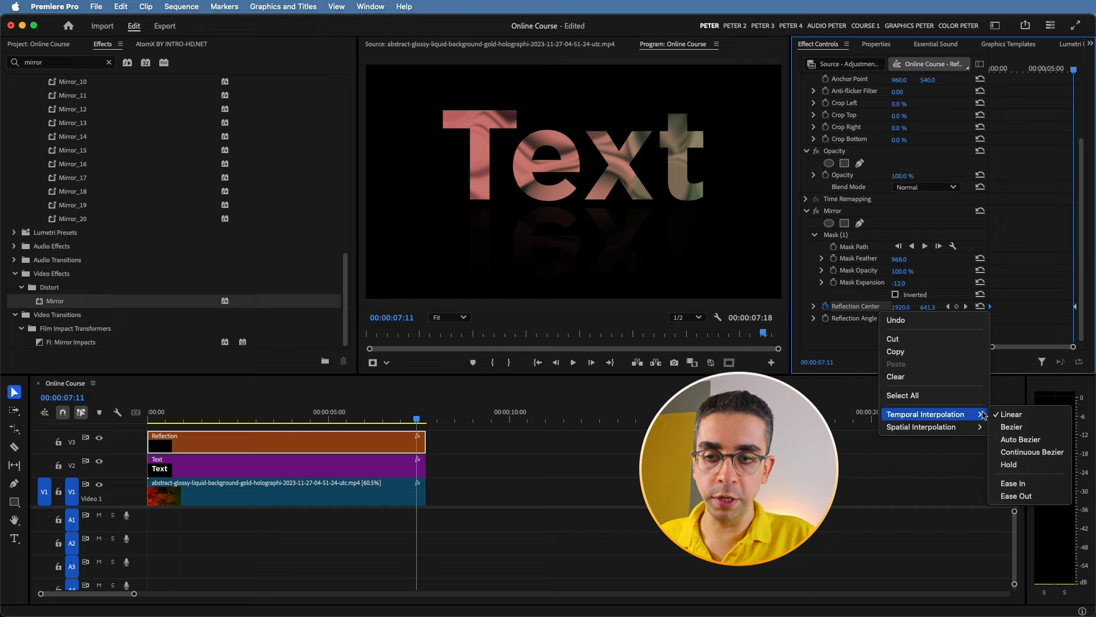
click(1008, 485)
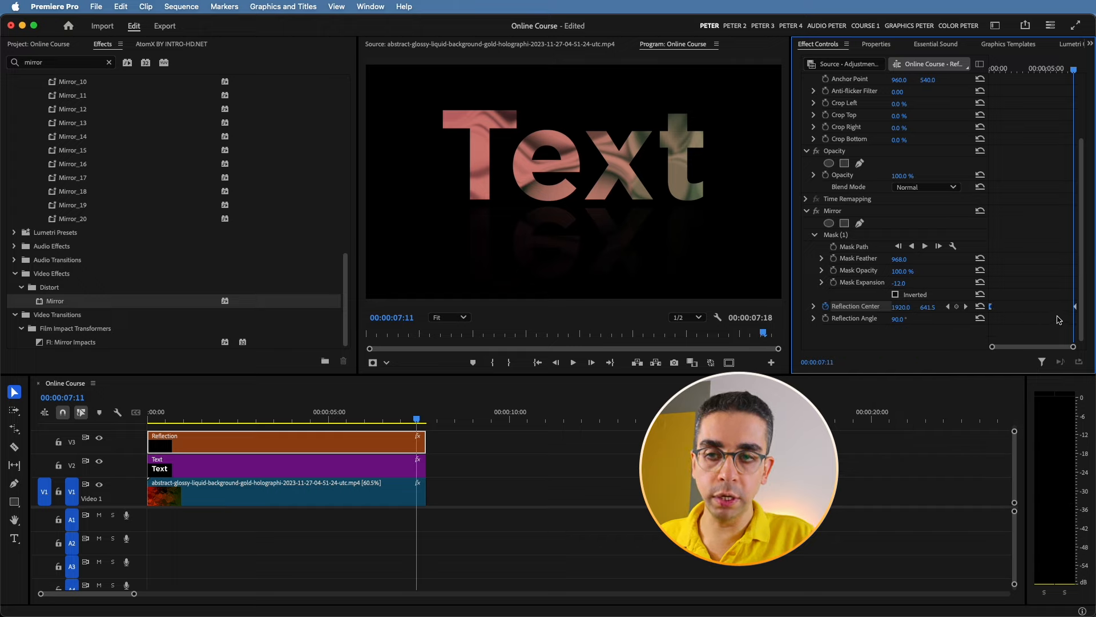
right_click(1077, 308)
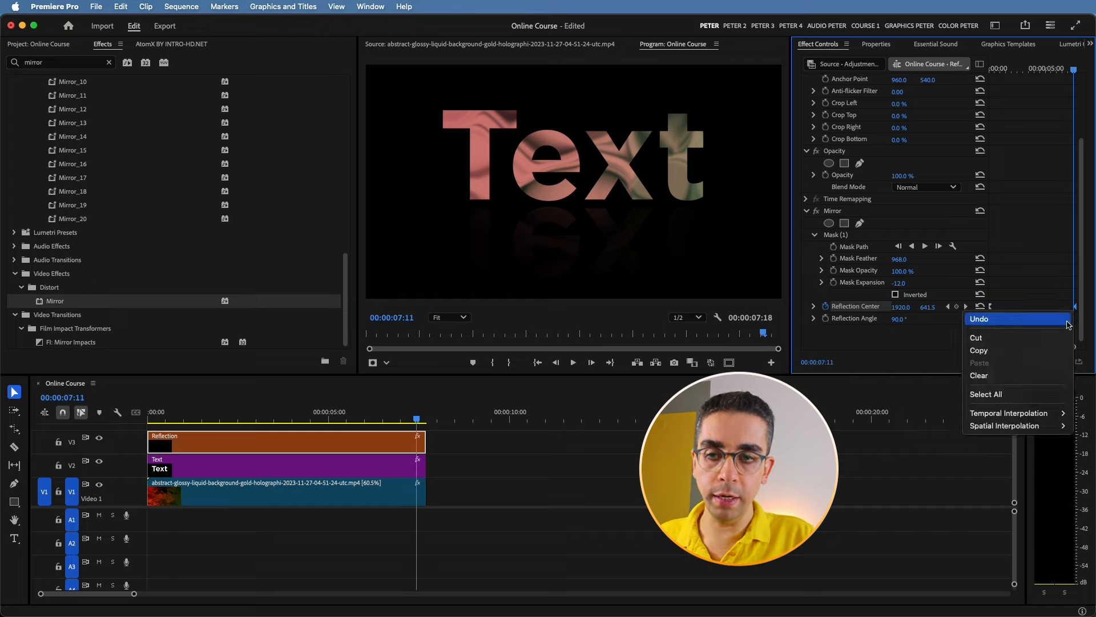
mouse_move(1029, 418)
click(906, 482)
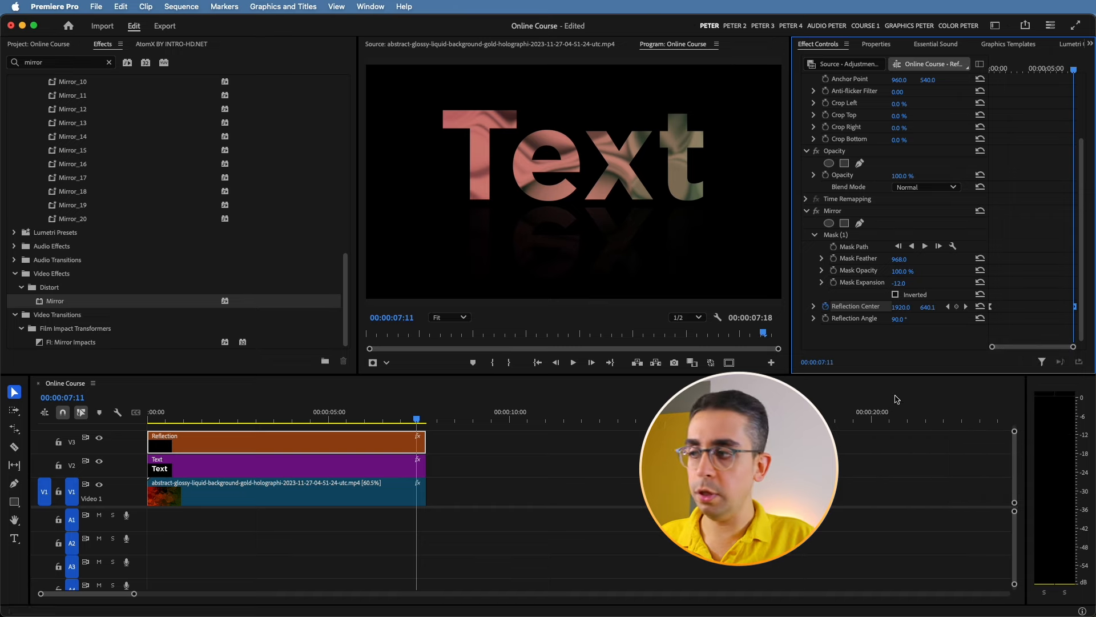
Preview the reflection animation from the start and move the ending reflection center keyframe earlier, to 00:00:02:10
drag(324, 425, 15, 437)
key(space)
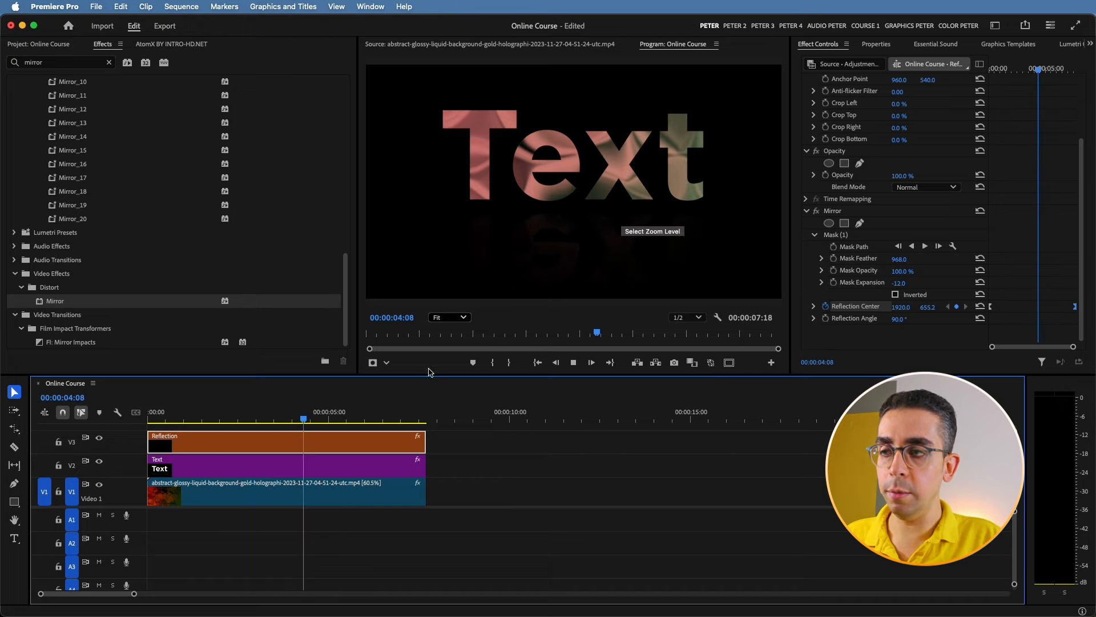
key(space)
drag(1075, 307, 1017, 314)
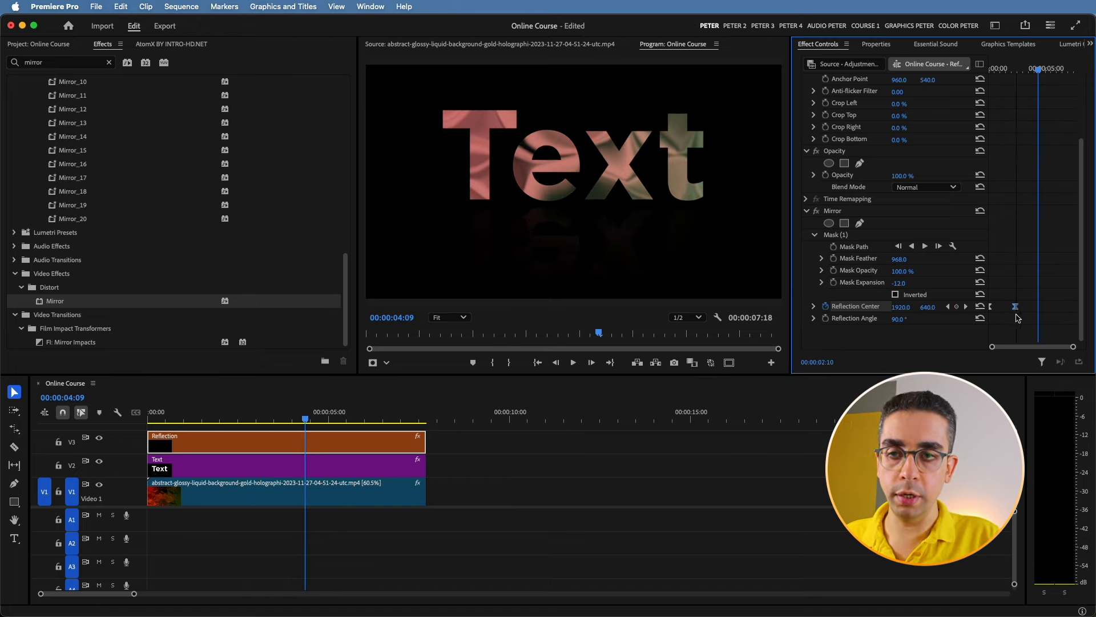
Play the opening of the sequence twice to check the timing of the shortened reflection animation
key(Home)
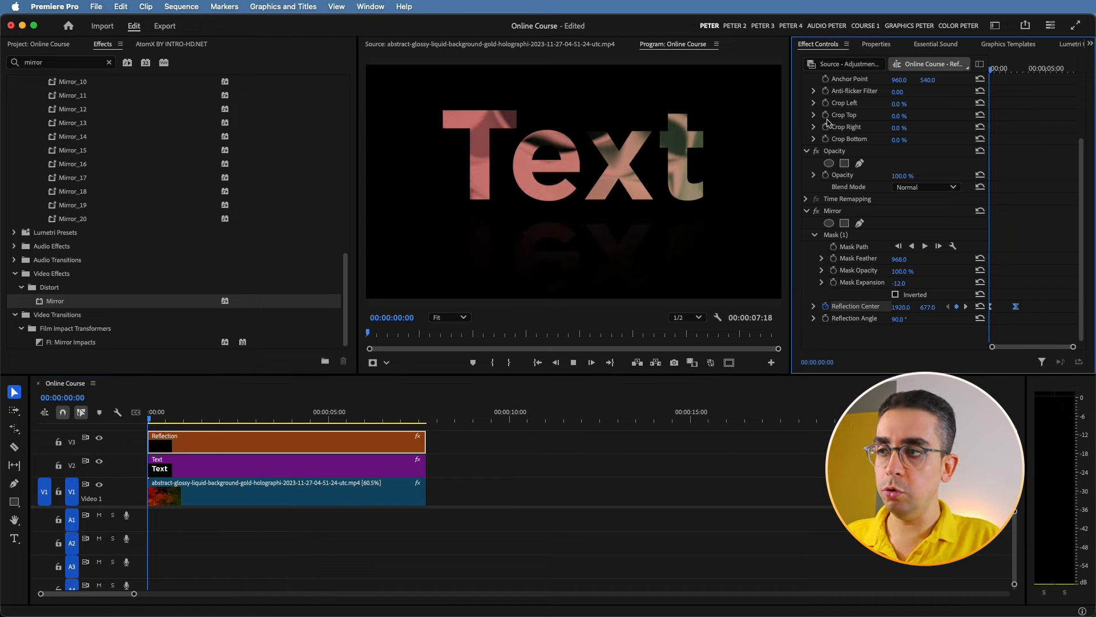
key(space)
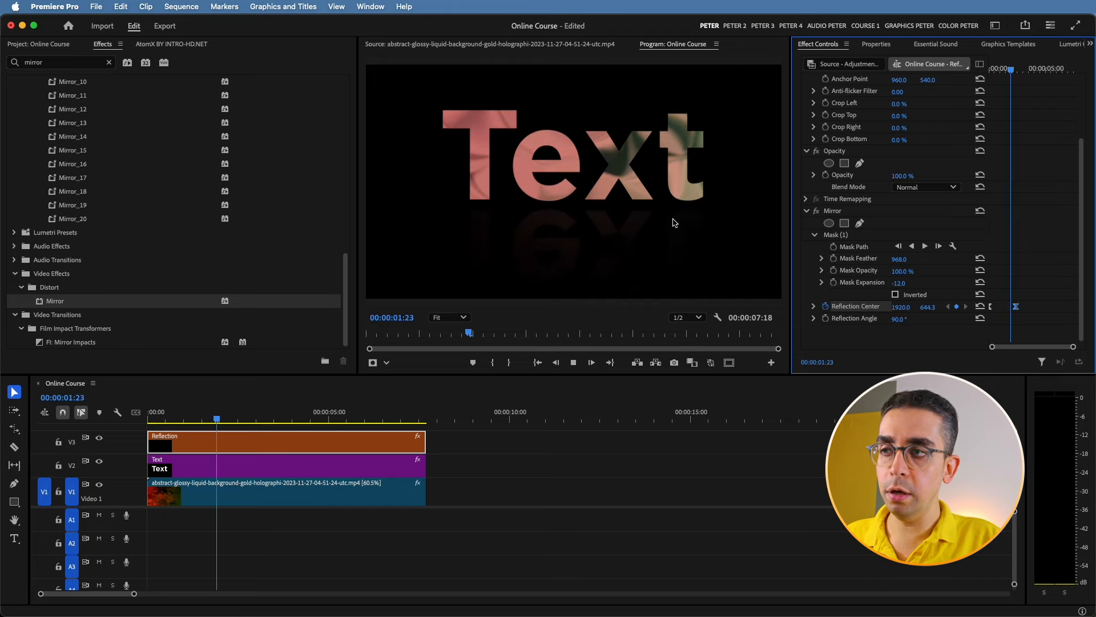
key(space)
key(Home)
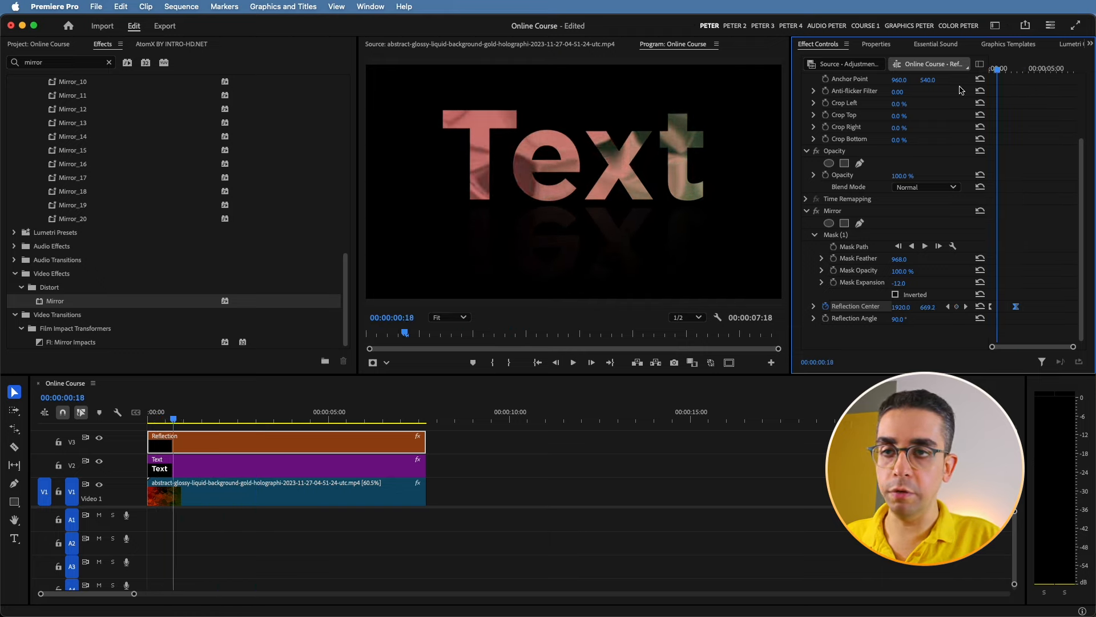
key(space)
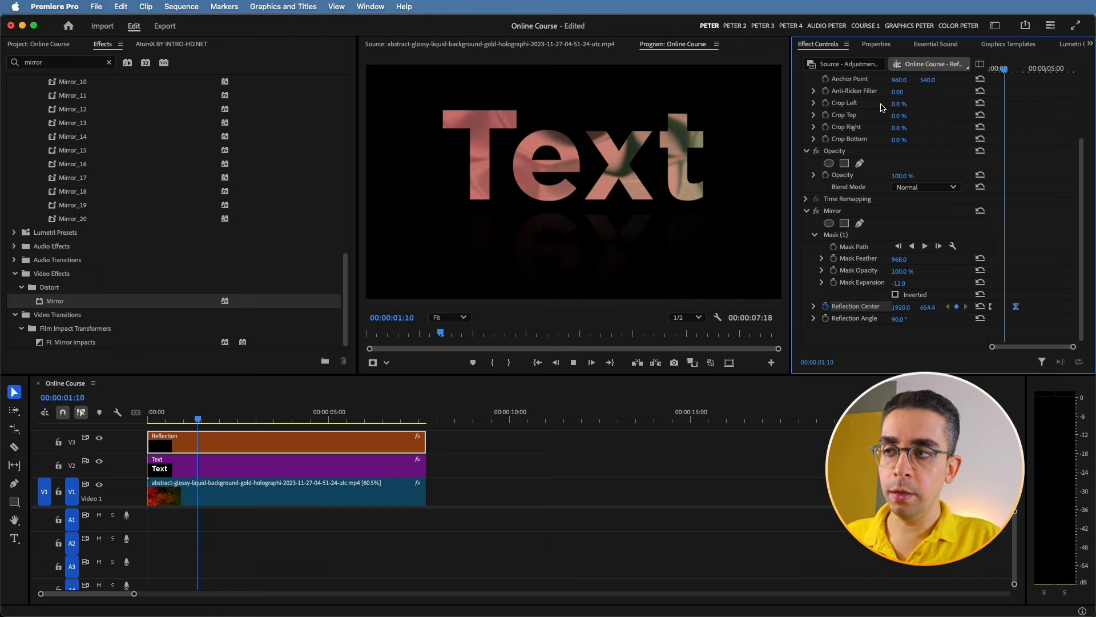
key(space)
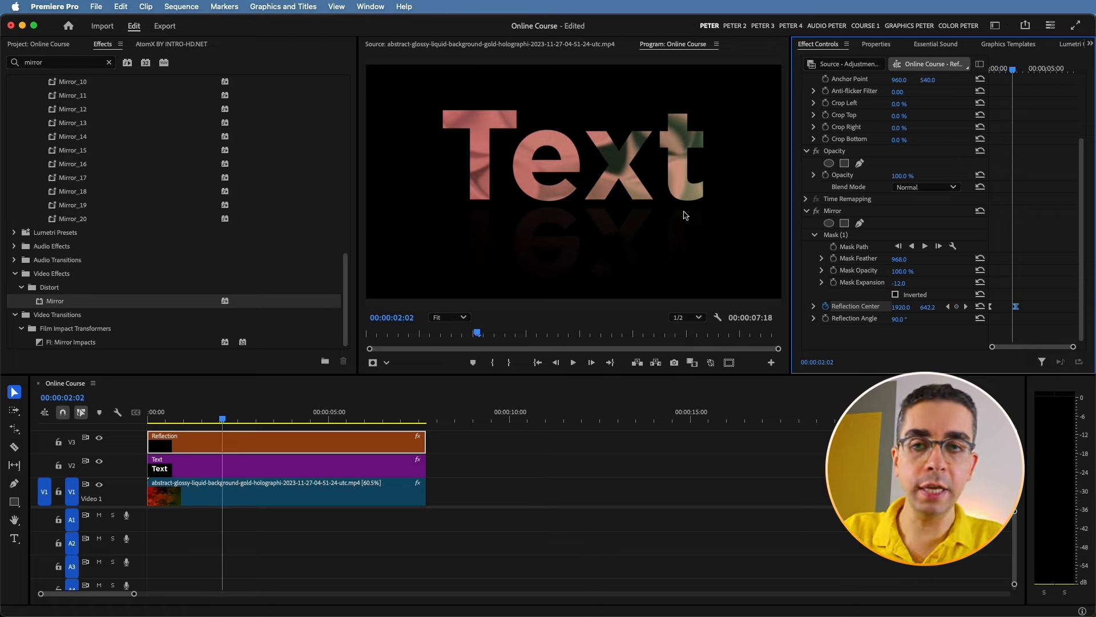
Place another adjustment layer at the start of track V4 above the Reflection clip and extend it to that clip's end
scroll(231, 490, up, 5)
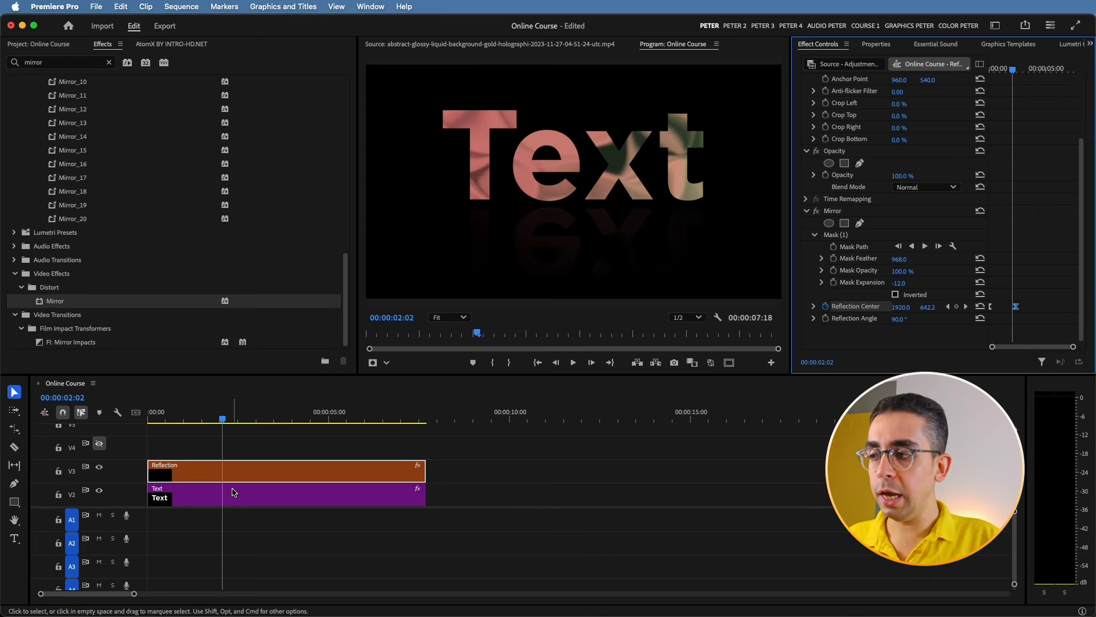
scroll(227, 487, down, 5)
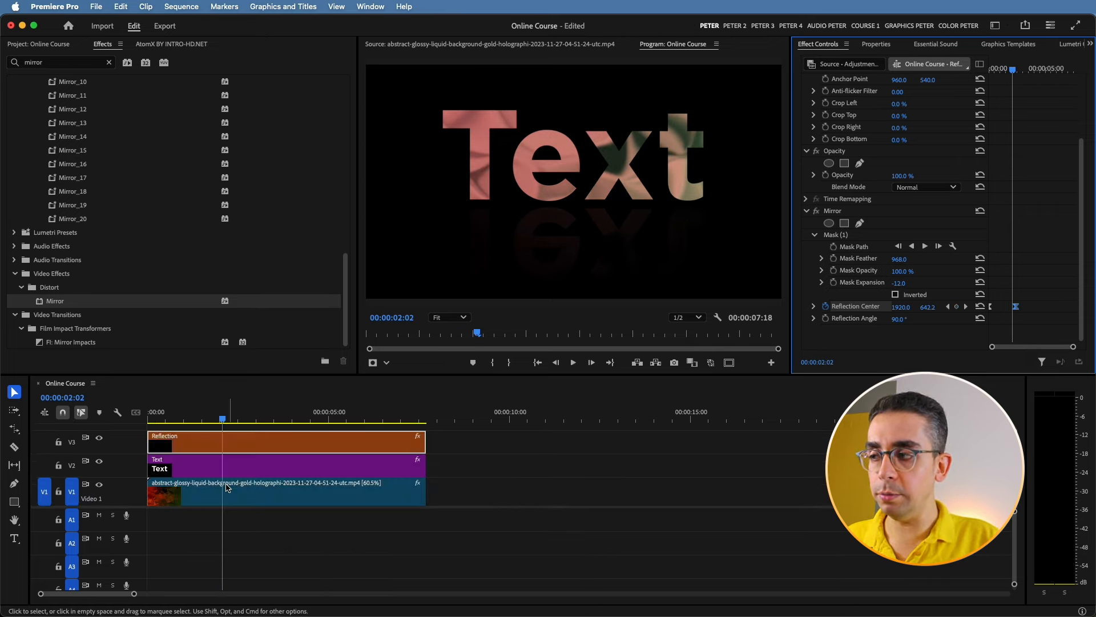
scroll(221, 480, up, 1)
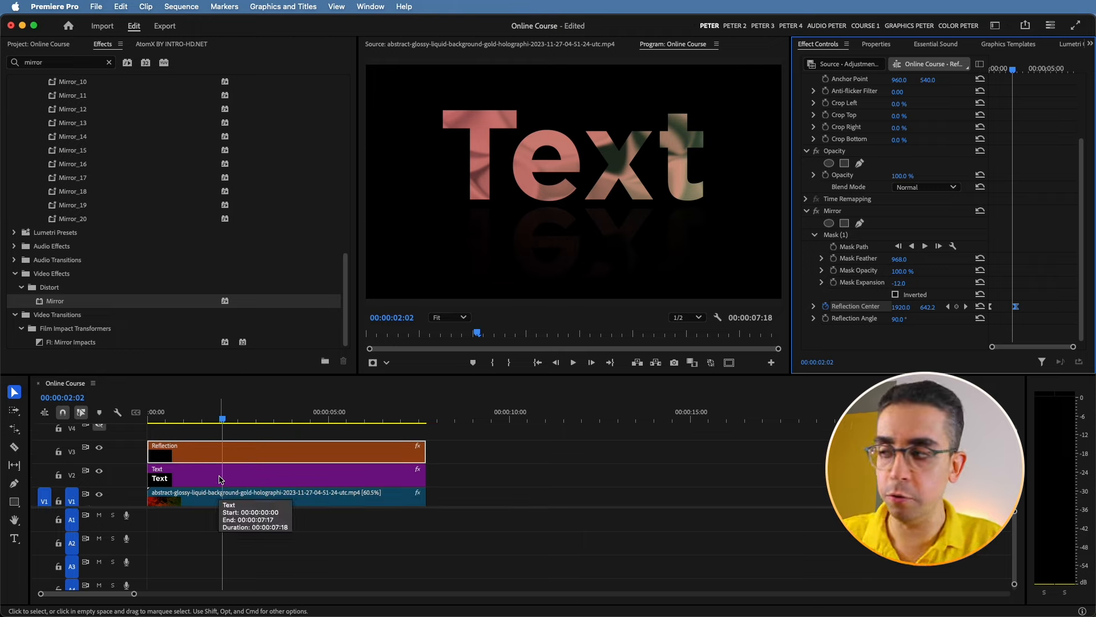
click(61, 47)
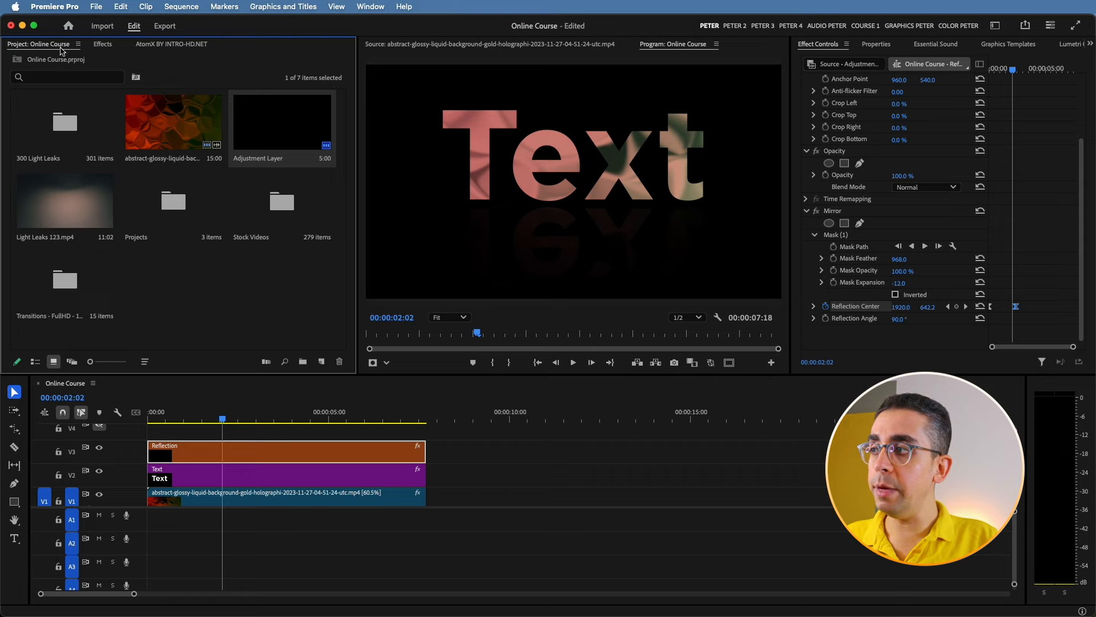
click(236, 309)
drag(276, 124, 145, 442)
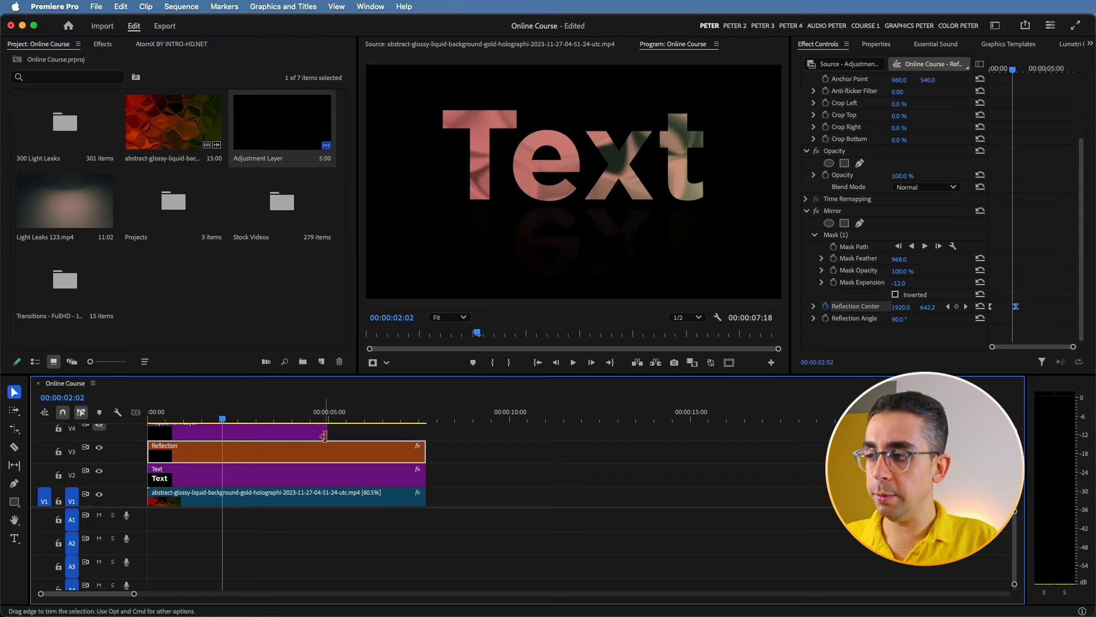
drag(328, 433, 424, 432)
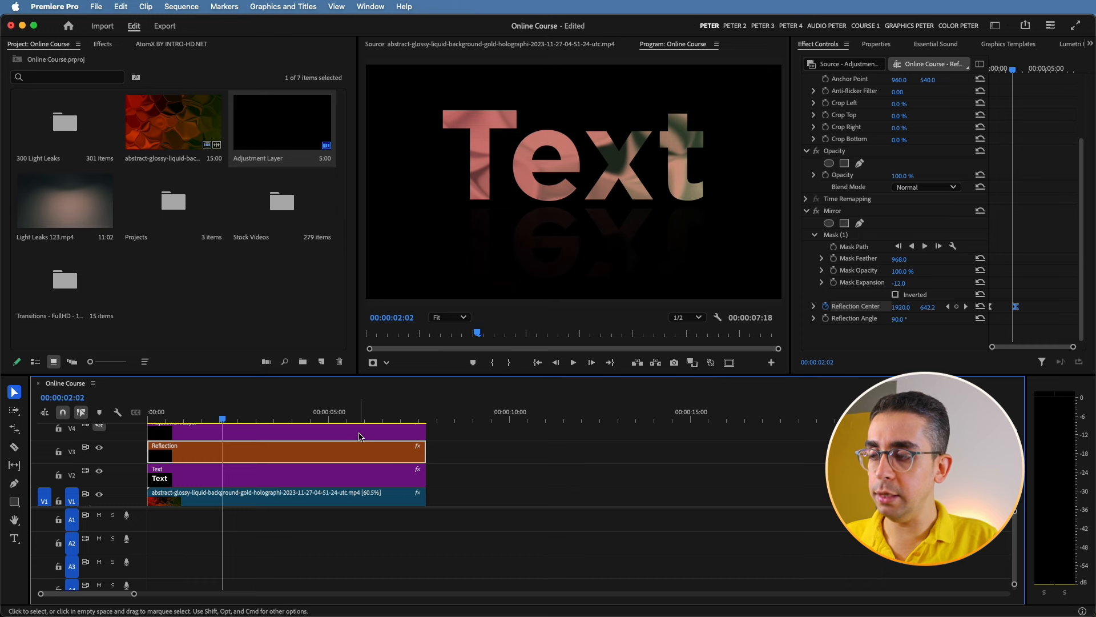
Change the label color of the new adjustment layer on track V4 to Magenta
right_click(288, 433)
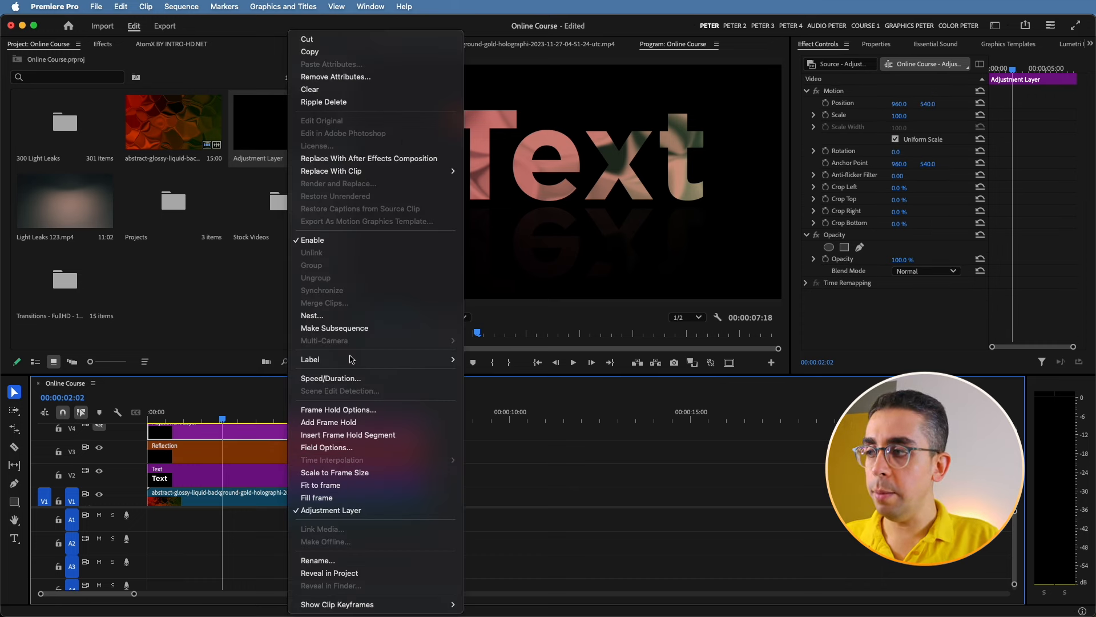
mouse_move(360, 359)
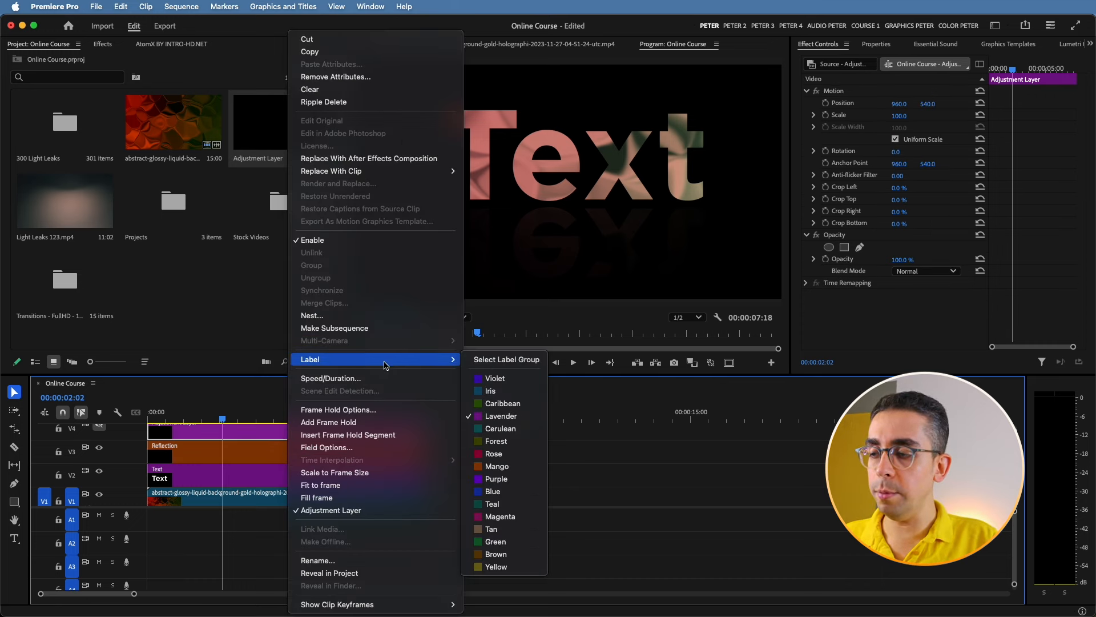
click(485, 516)
scroll(247, 431, up, 2)
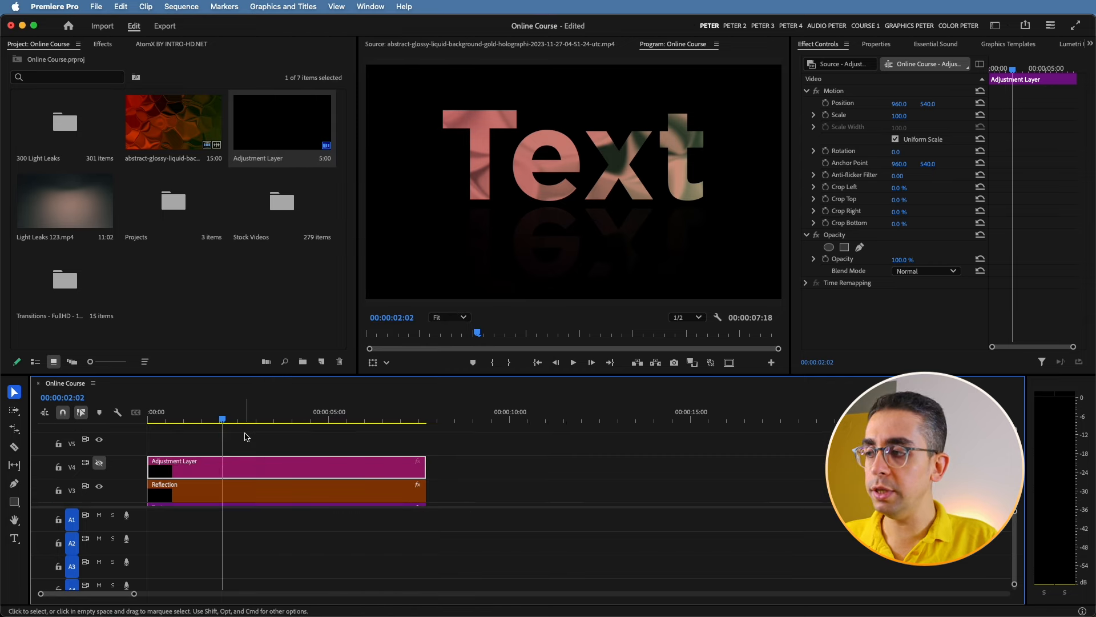
Apply the Transform video effect from the Transform category to the magenta adjustment layer on track V4
key(Home)
click(102, 44)
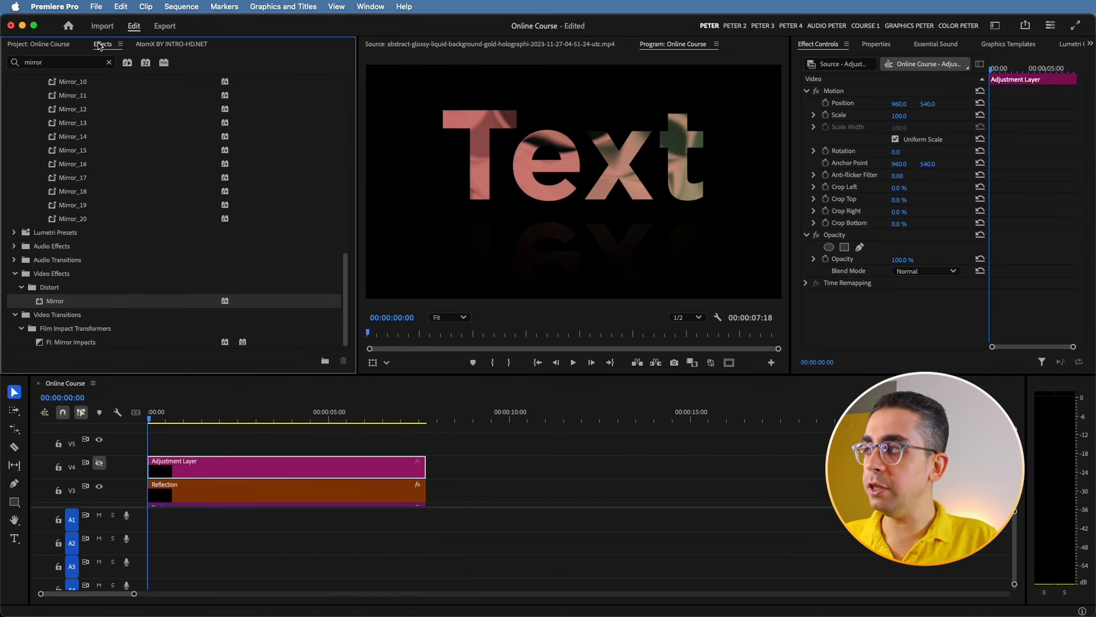
click(109, 63)
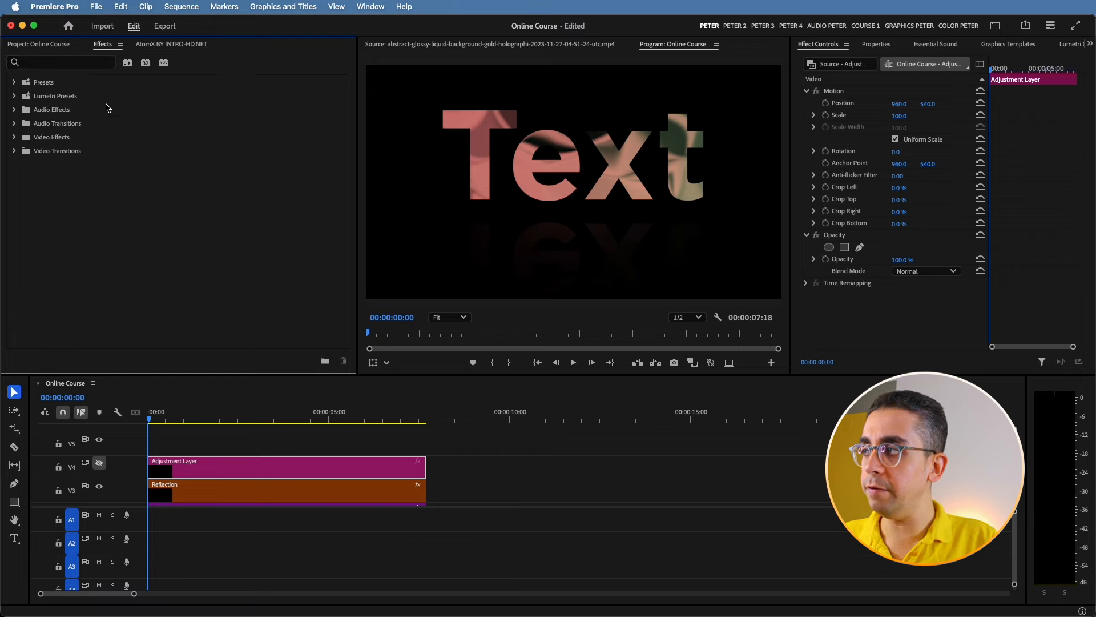
click(14, 137)
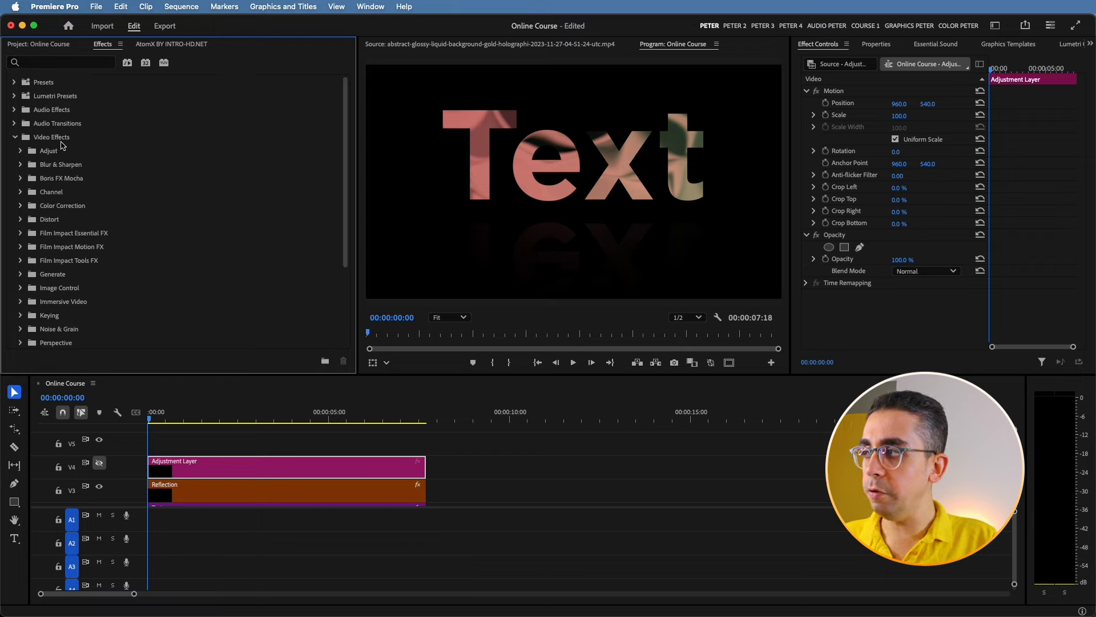
scroll(82, 292, down, 4)
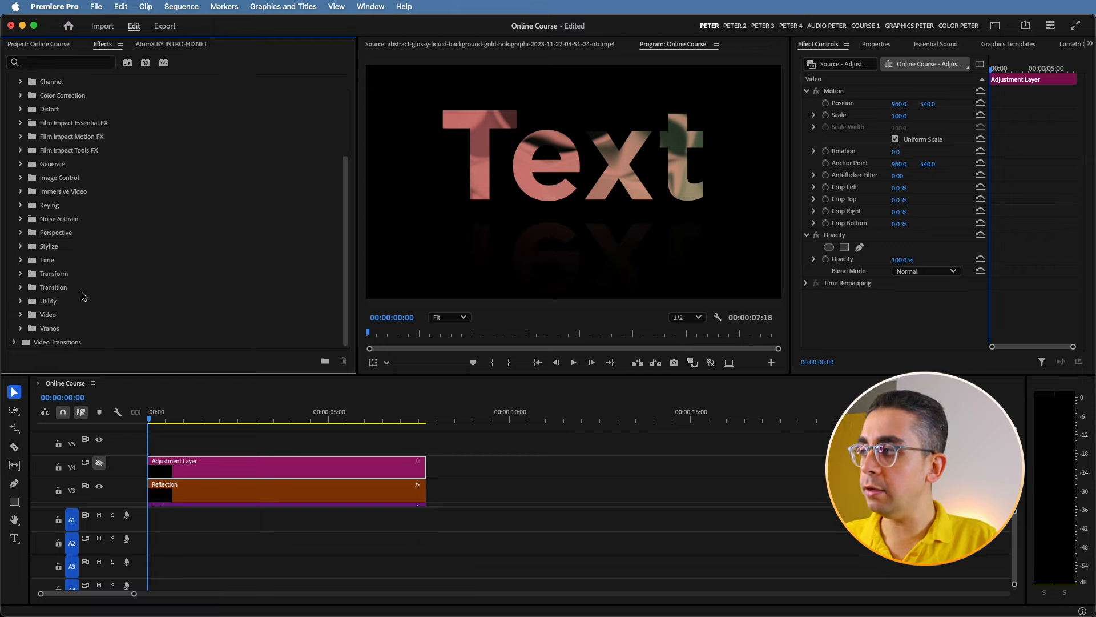
click(21, 273)
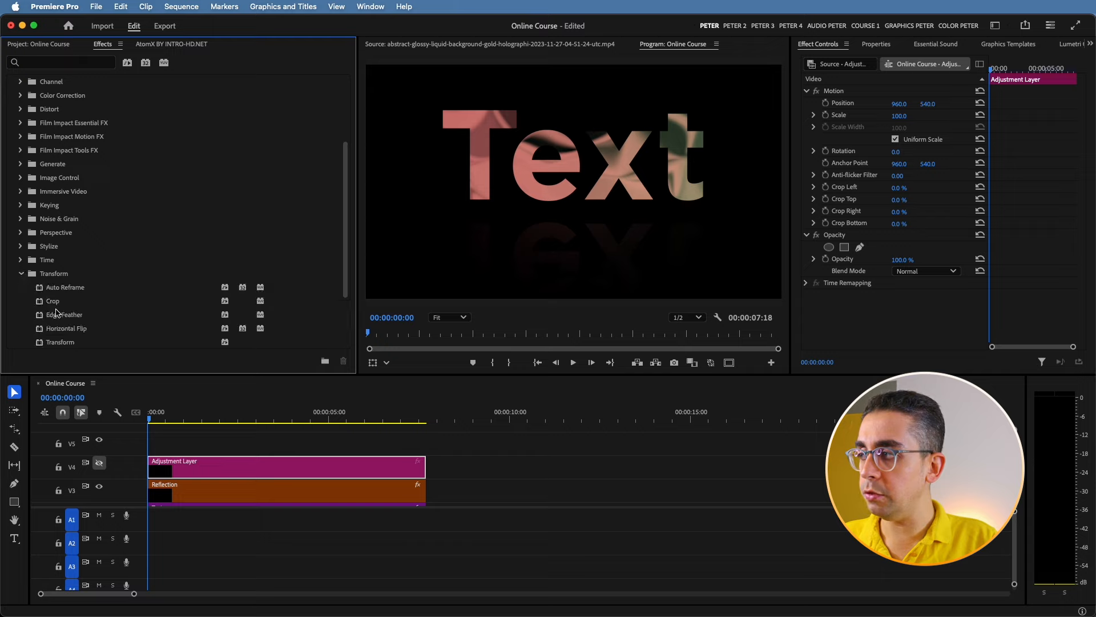
scroll(73, 298, down, 3)
click(87, 261)
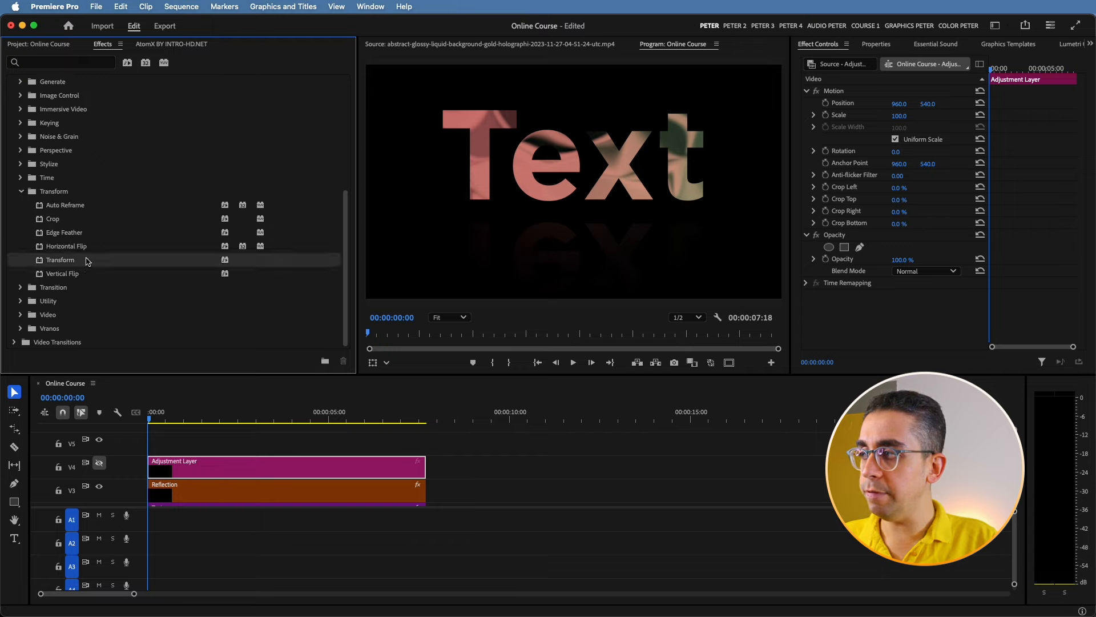
drag(66, 261, 289, 472)
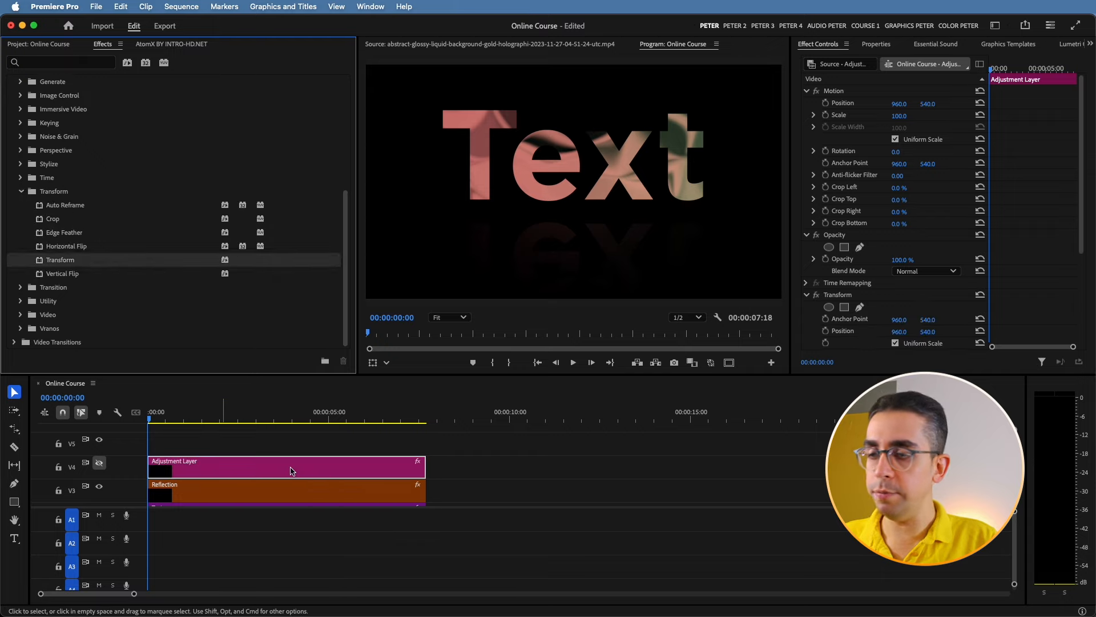
Set the Transform effect's Scale to 120 and turn on track V4's output to show the adjustment layer
scroll(1024, 245, down, 5)
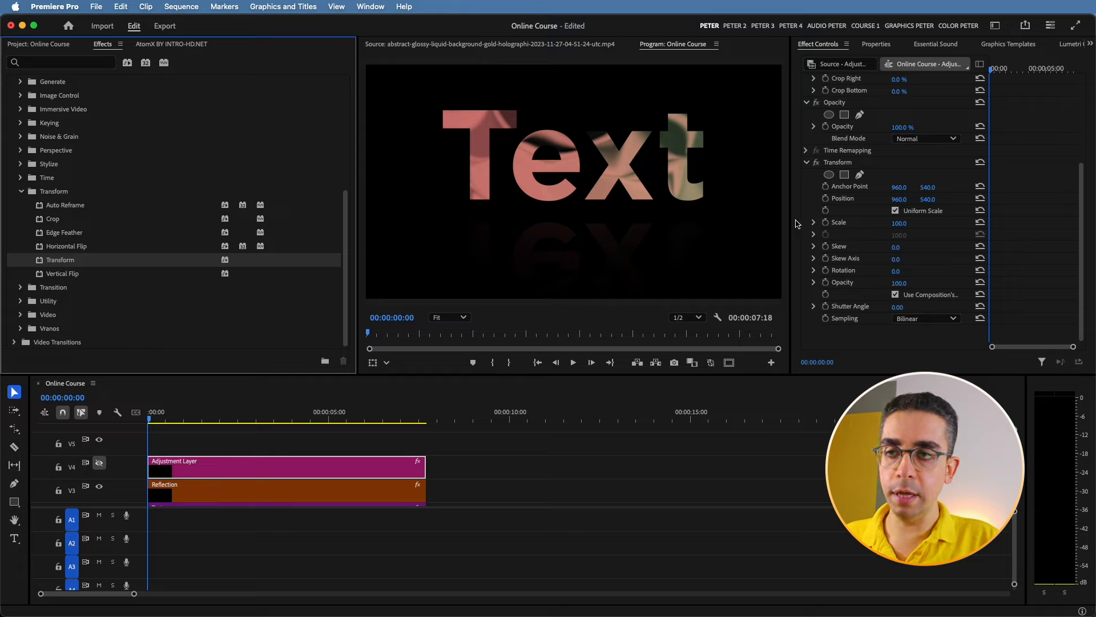
click(901, 224)
text(12)
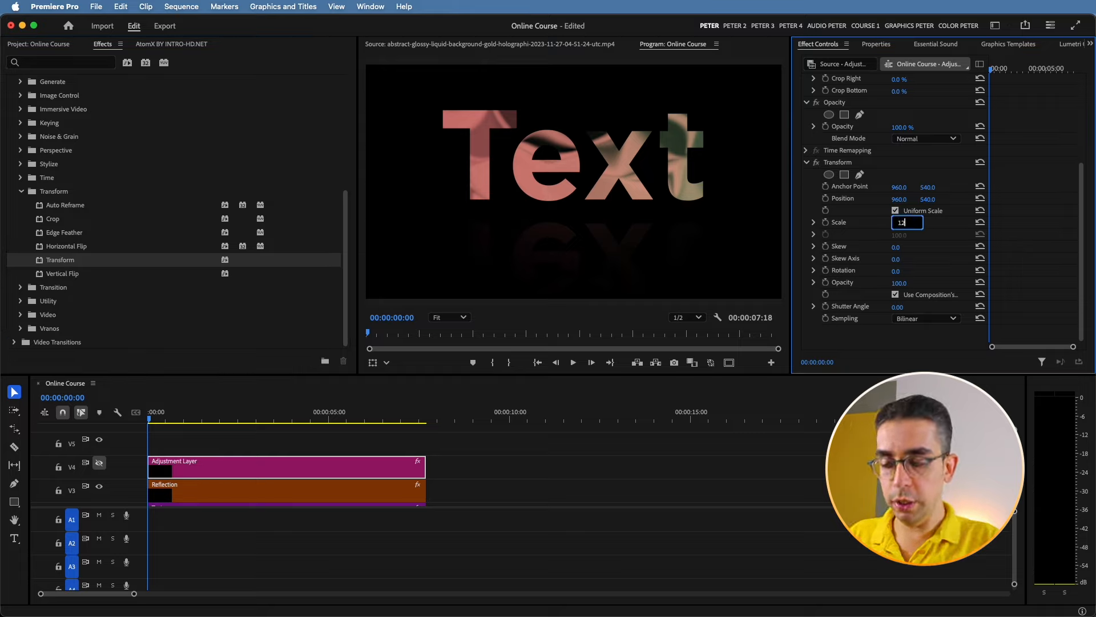
text(0)
key(Return)
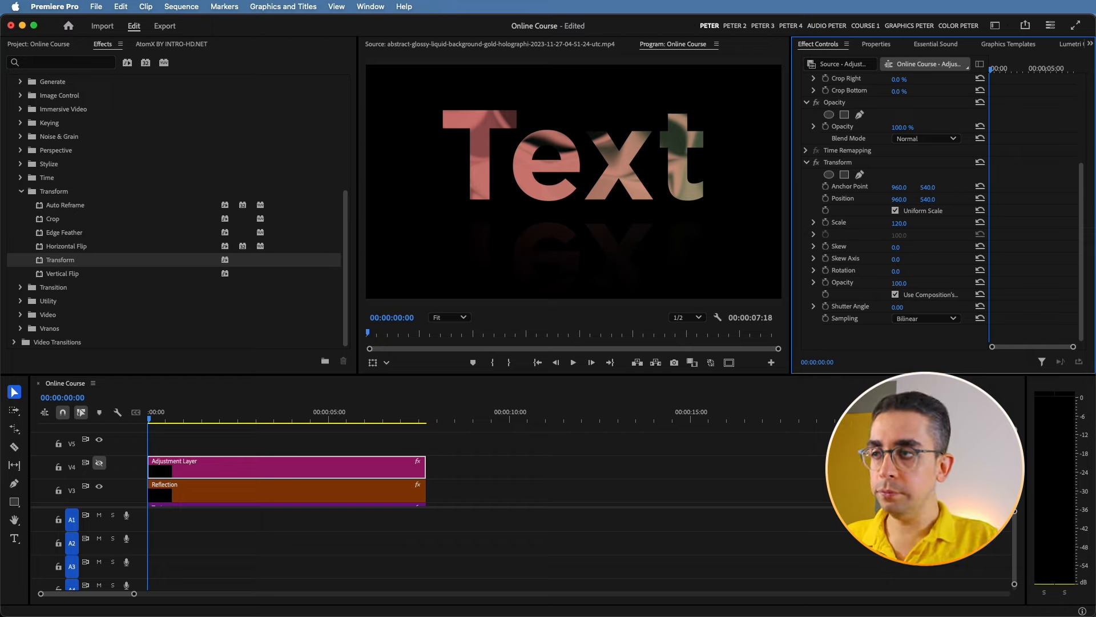
click(130, 425)
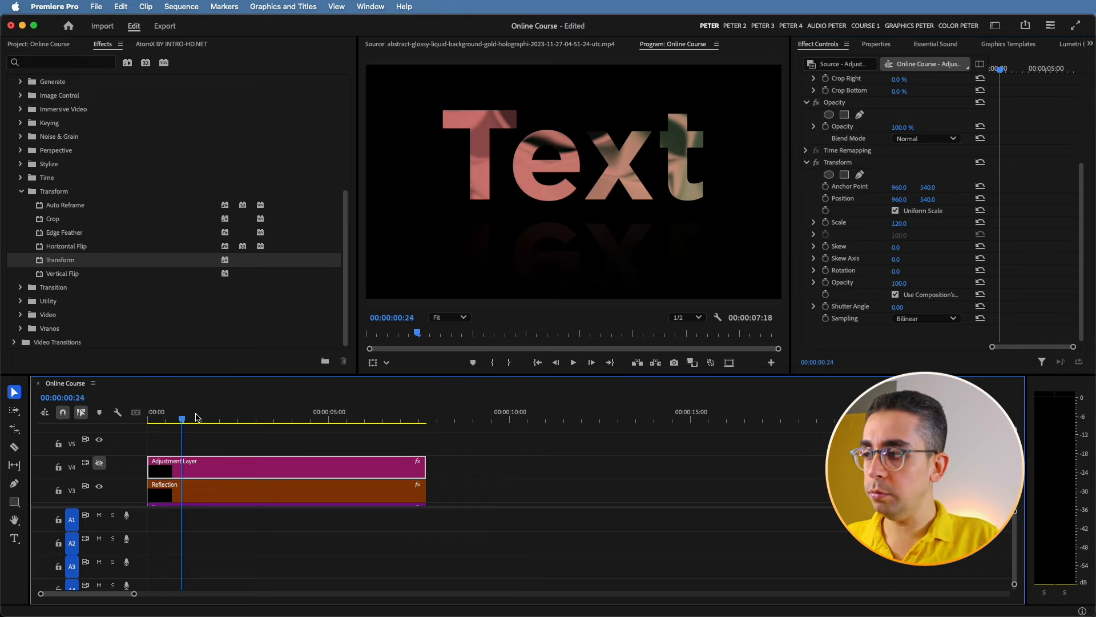
click(99, 463)
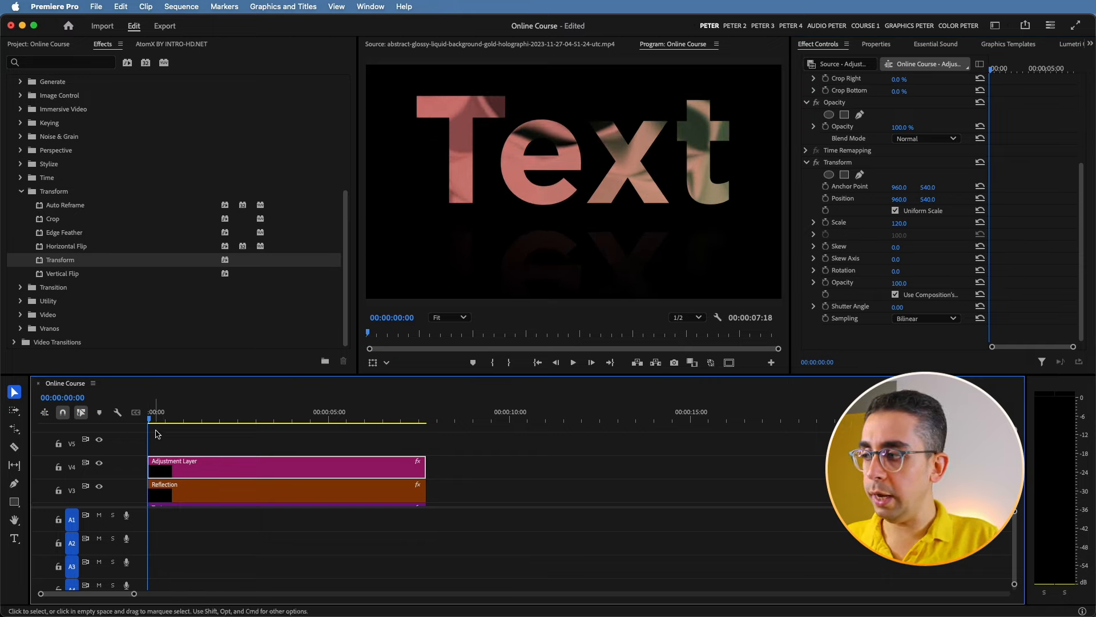
Enable Transform Scale keyframing at the sequence start, disable the composition's shutter angle, and set Shutter Angle to 360
click(151, 421)
mouse_move(153, 421)
mouse_down()
mouse_move(177, 428)
mouse_move(146, 427)
mouse_up()
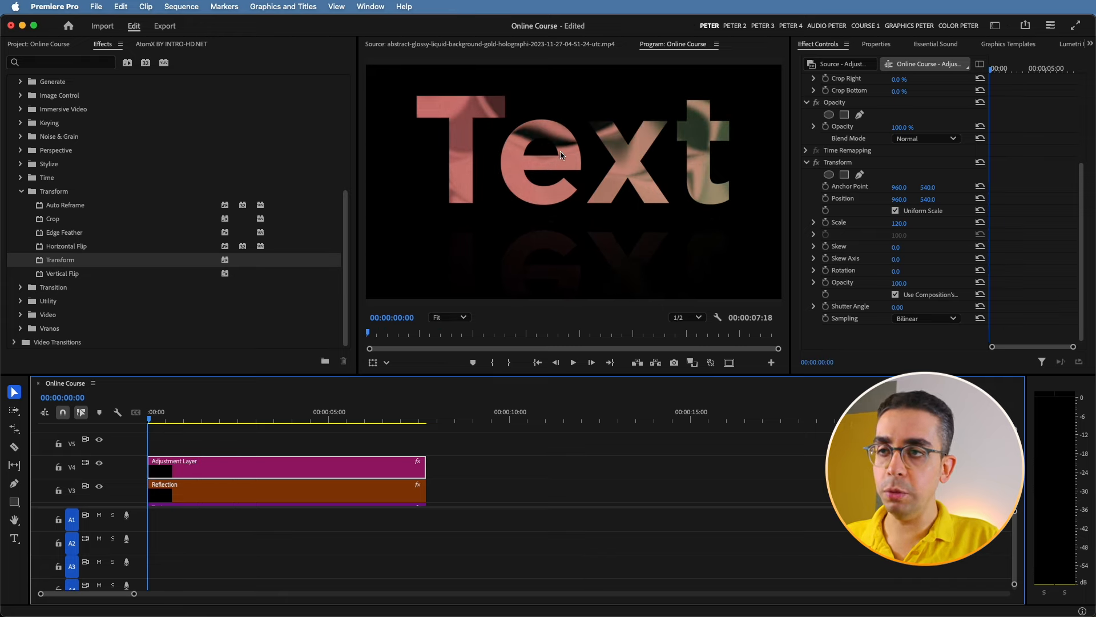
click(826, 222)
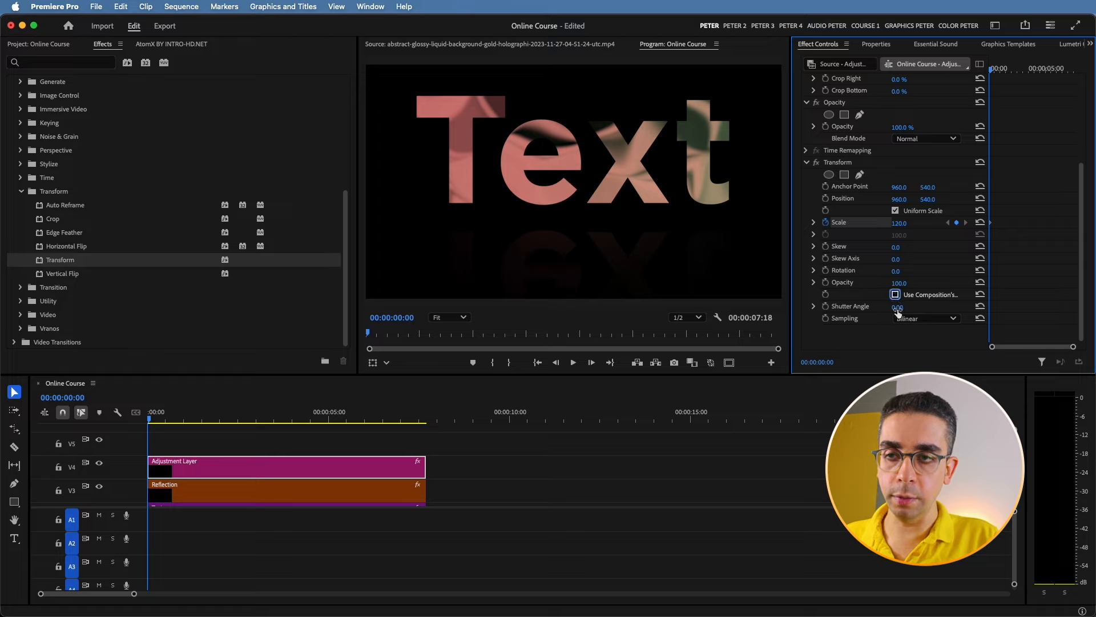
drag(897, 307, 906, 307)
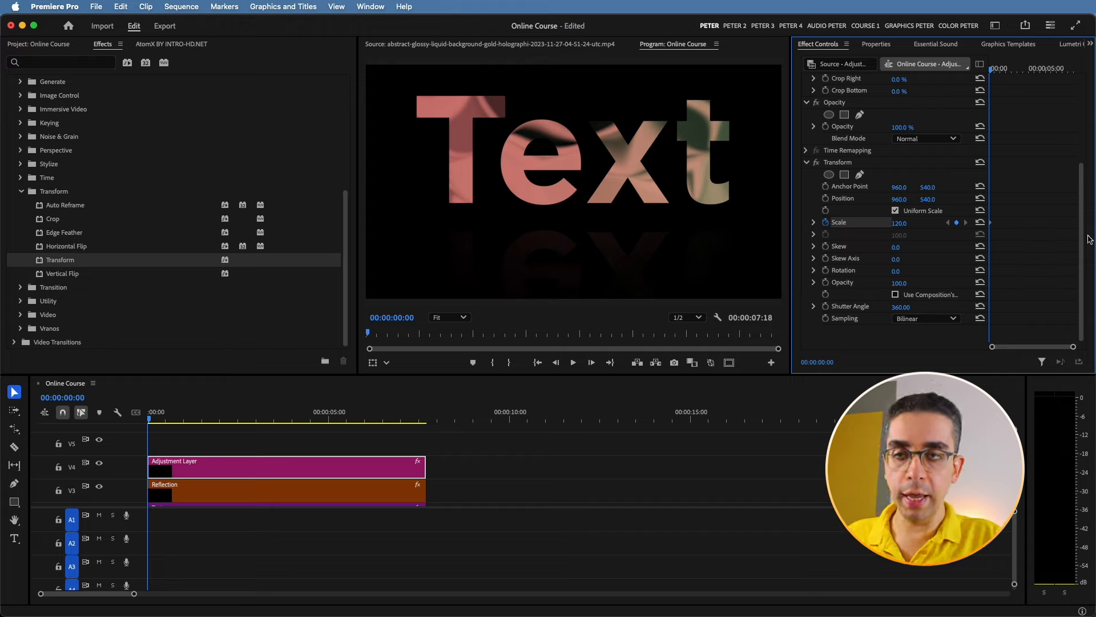
Add a Transform Scale keyframe of 80 at 00:00:00:10 on the adjustment layer
key(Right)
key(Right)
key(Right)
key(Right)
key(Right)
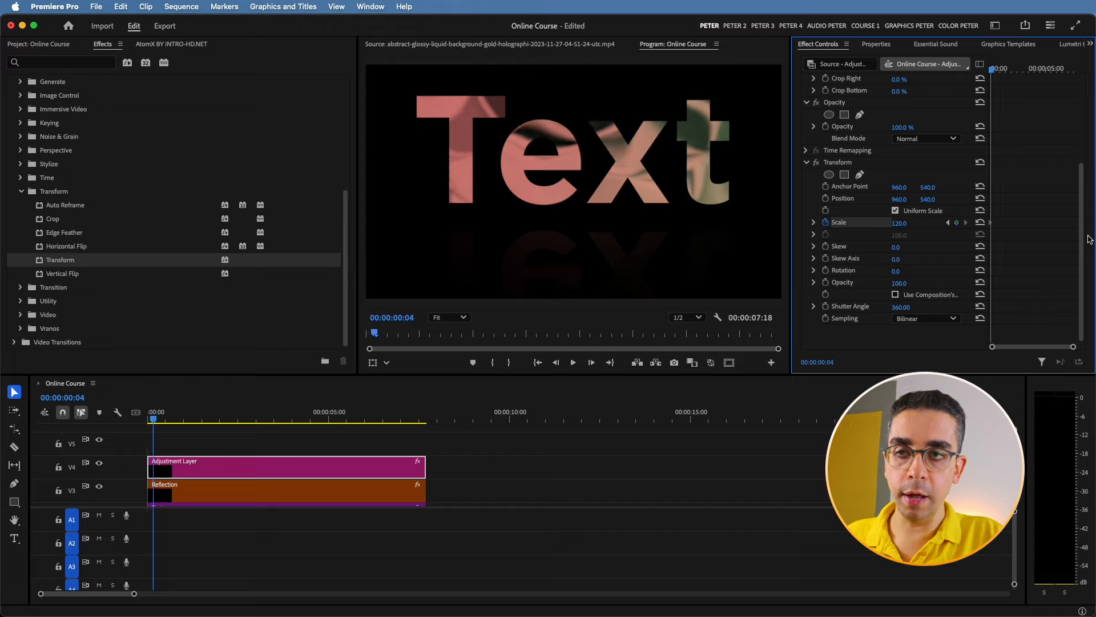
key(Right)
key(Right)
key(Right)
key(Right)
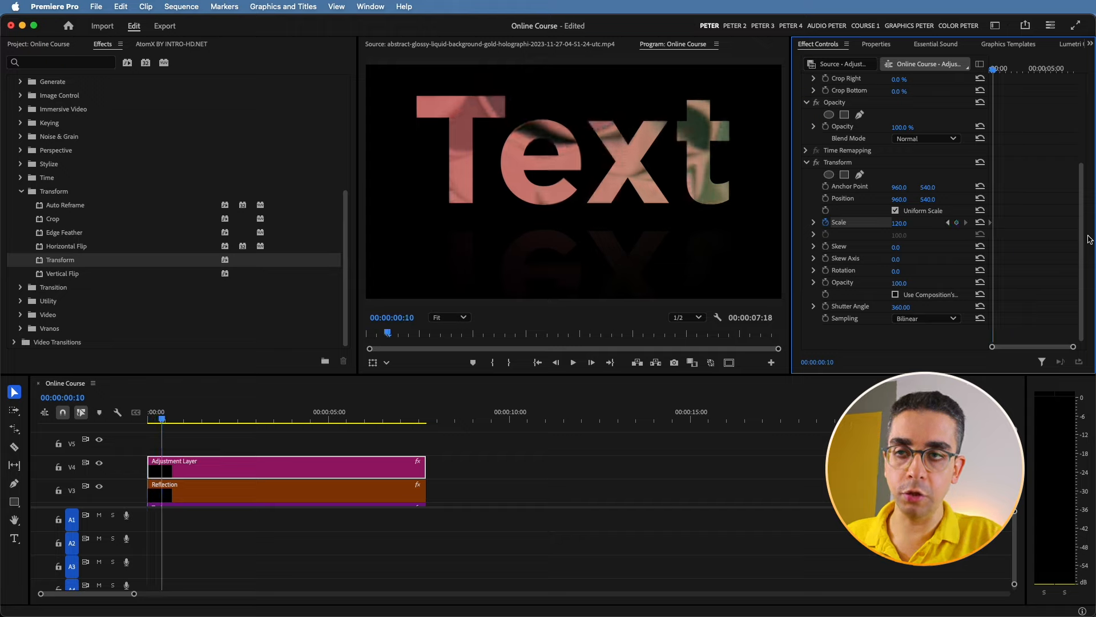
click(899, 223)
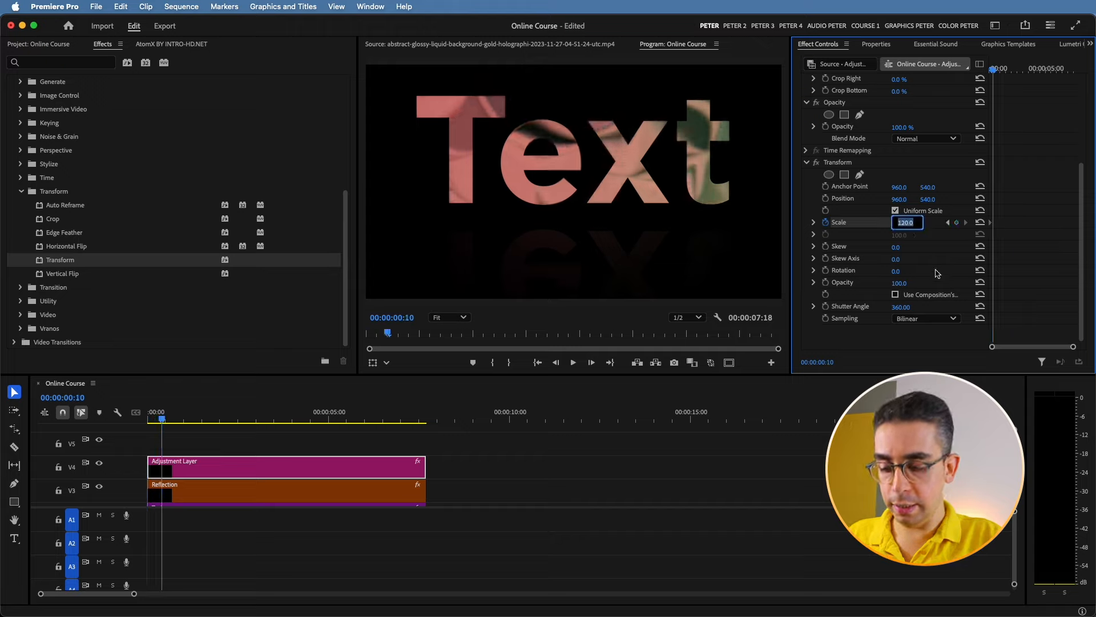
text(80)
key(Return)
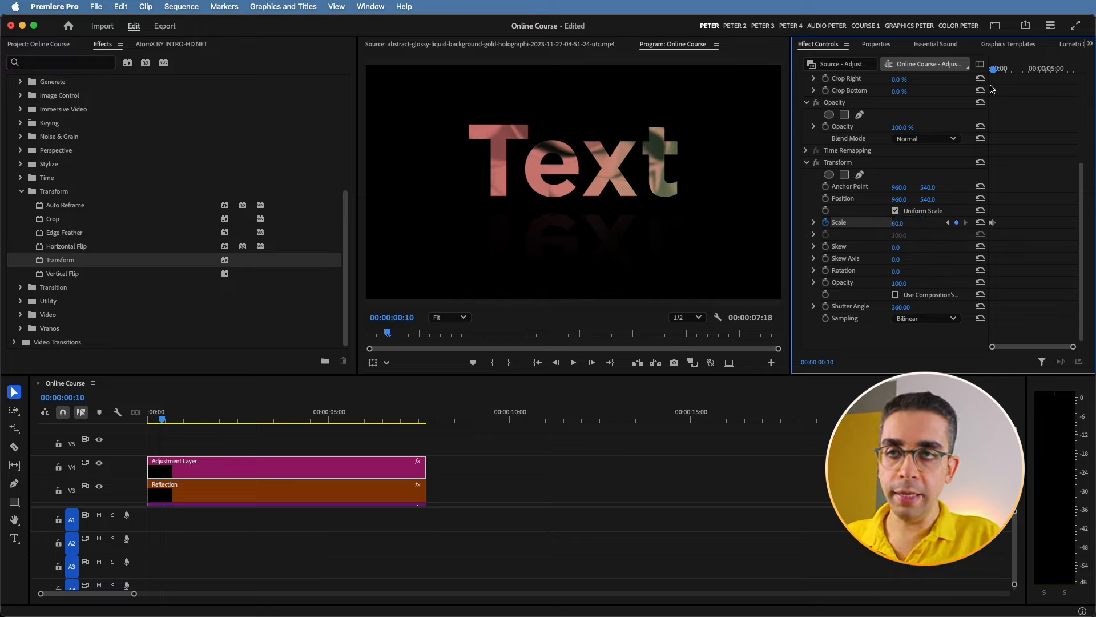
Add a Transform Scale keyframe of 100 at 00:00:05:05
drag(997, 71, 1050, 73)
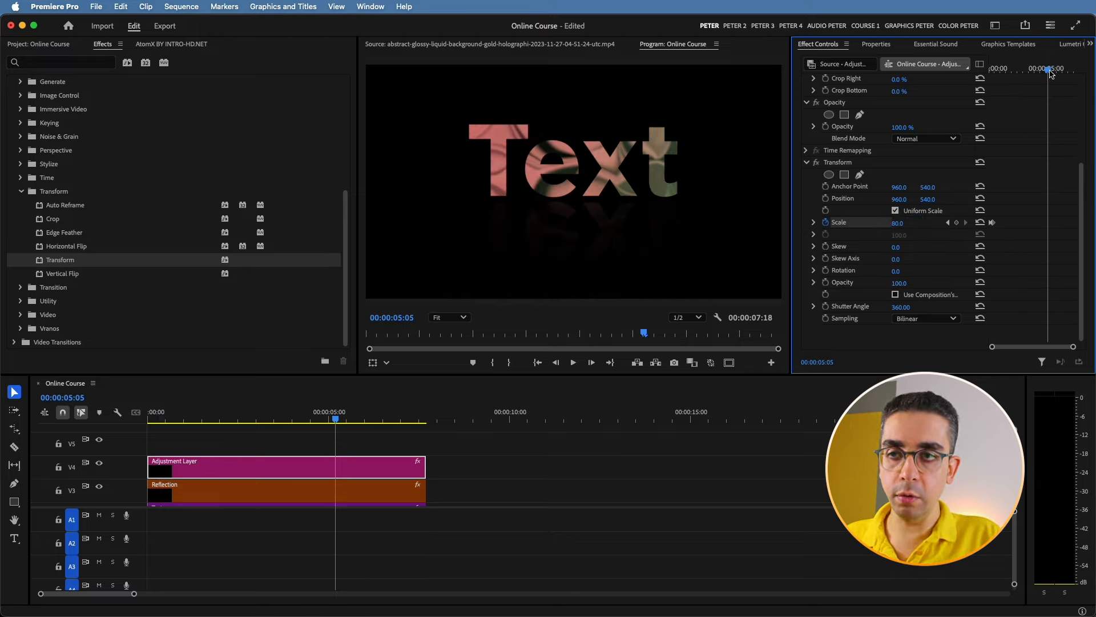
click(903, 223)
text(100)
key(Return)
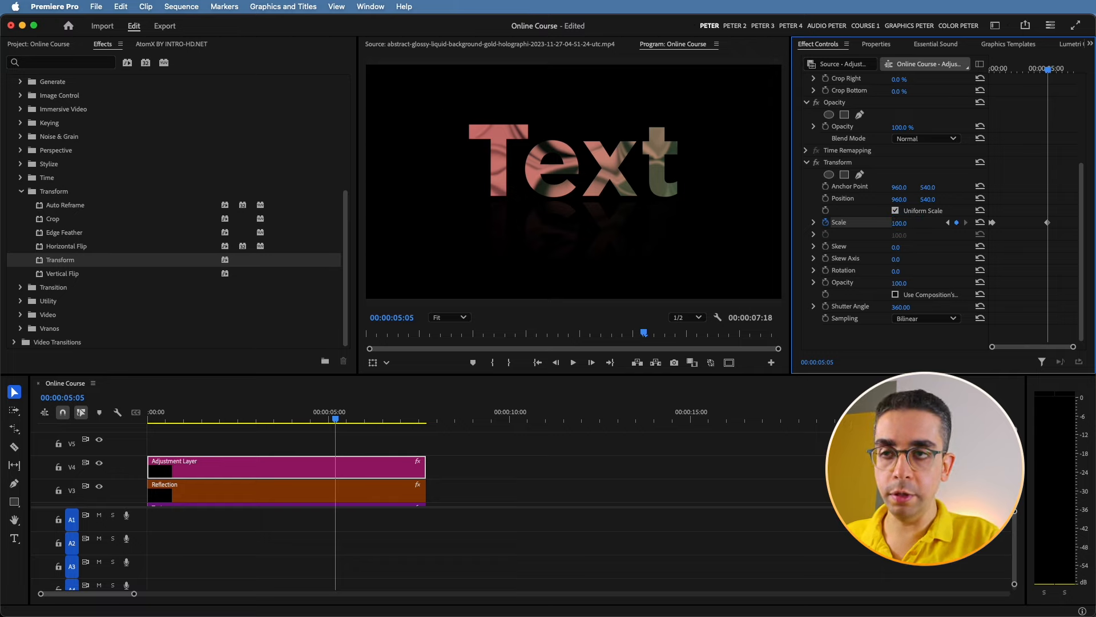
Play the sequence from the start to check the text's scale animation
drag(335, 421, 3, 451)
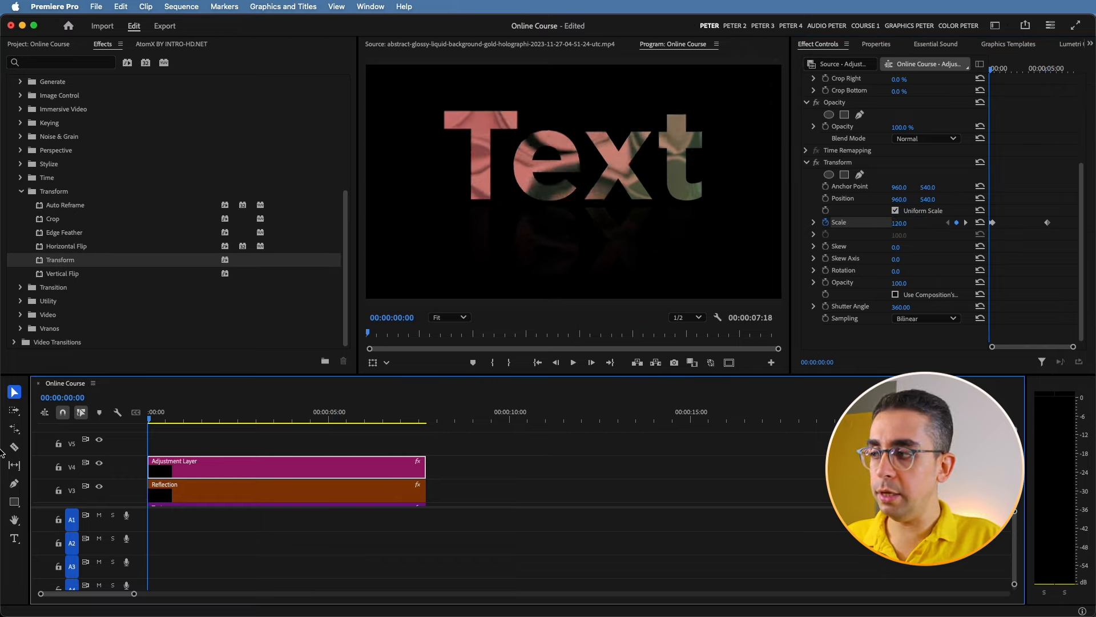
key(space)
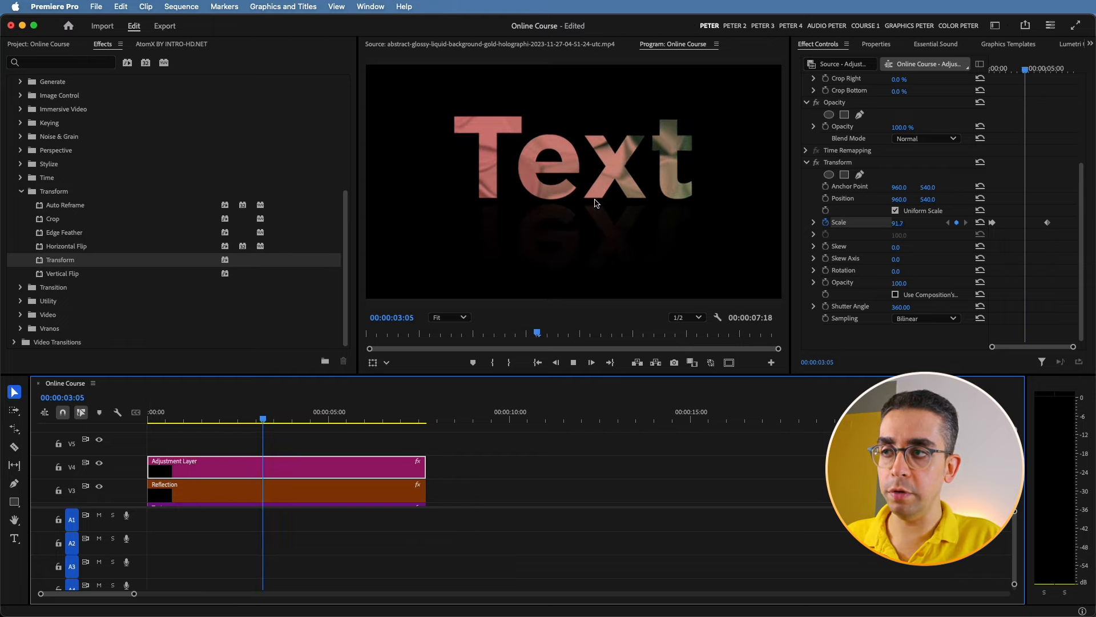
key(space)
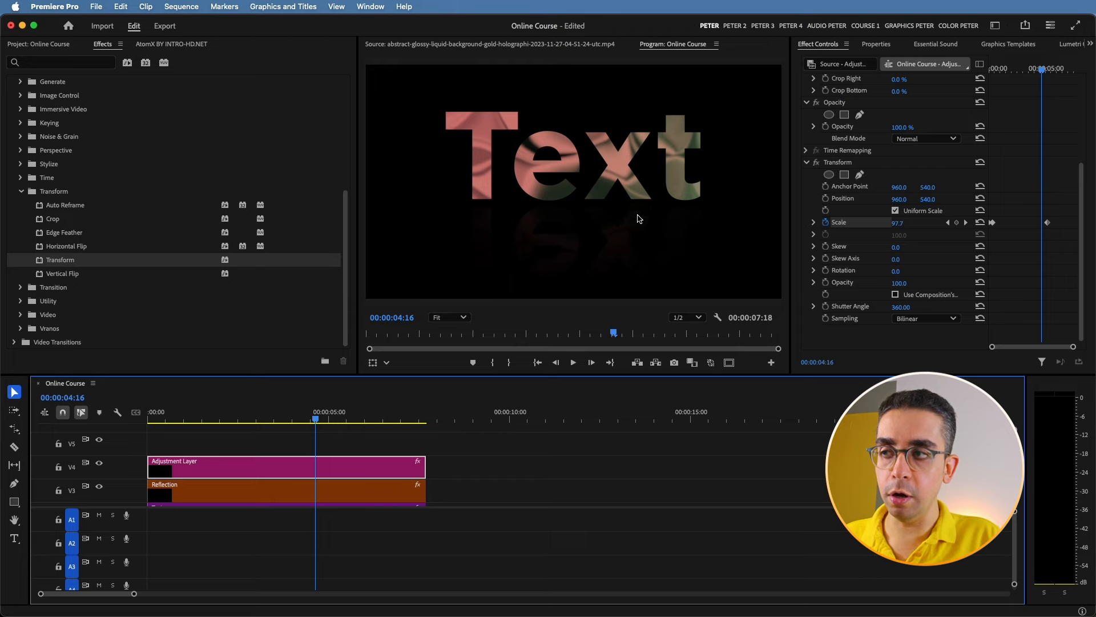
Move the Reflection clip's ending Reflection Center keyframe to about 00:00:06:03 and set the starting keyframe's vertical value to 706
scroll(219, 484, down, 1)
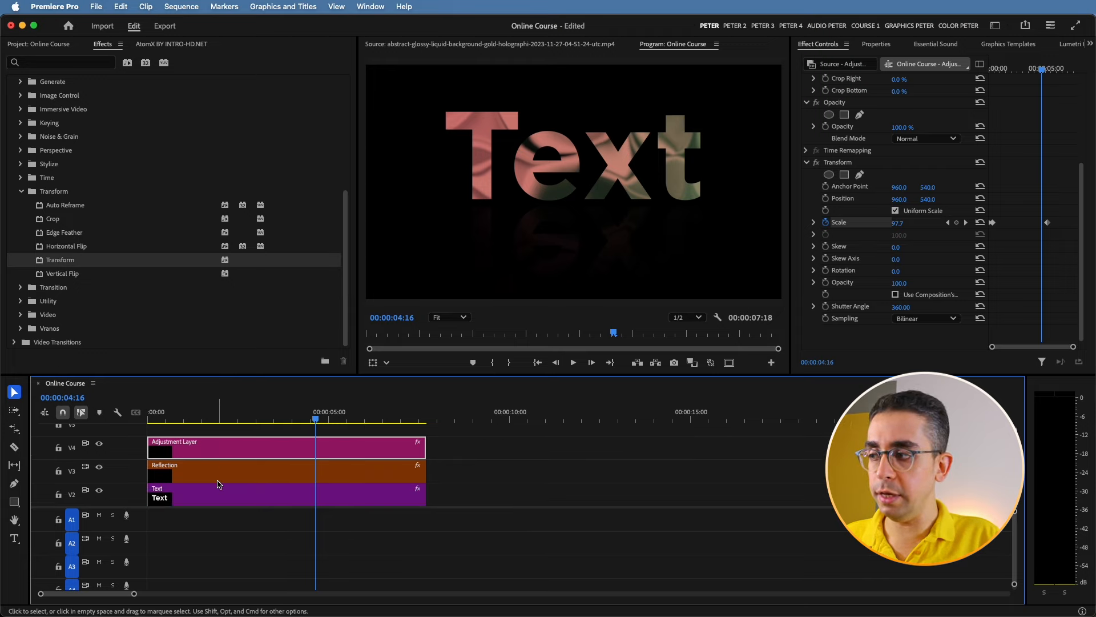
click(220, 482)
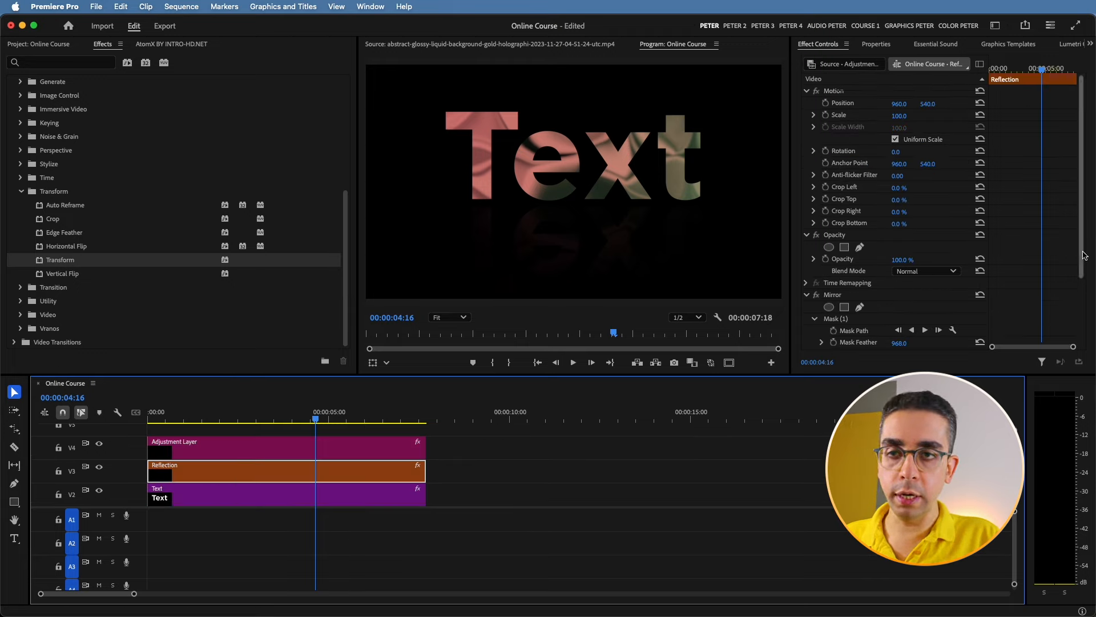
drag(1084, 253, 1079, 343)
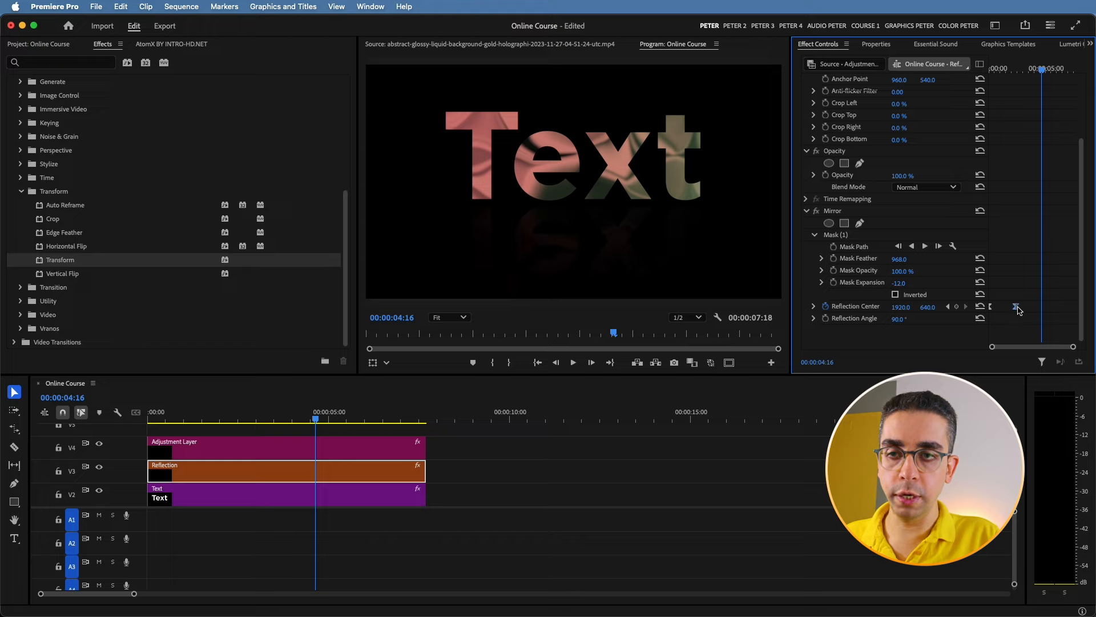
drag(1019, 310, 1051, 309)
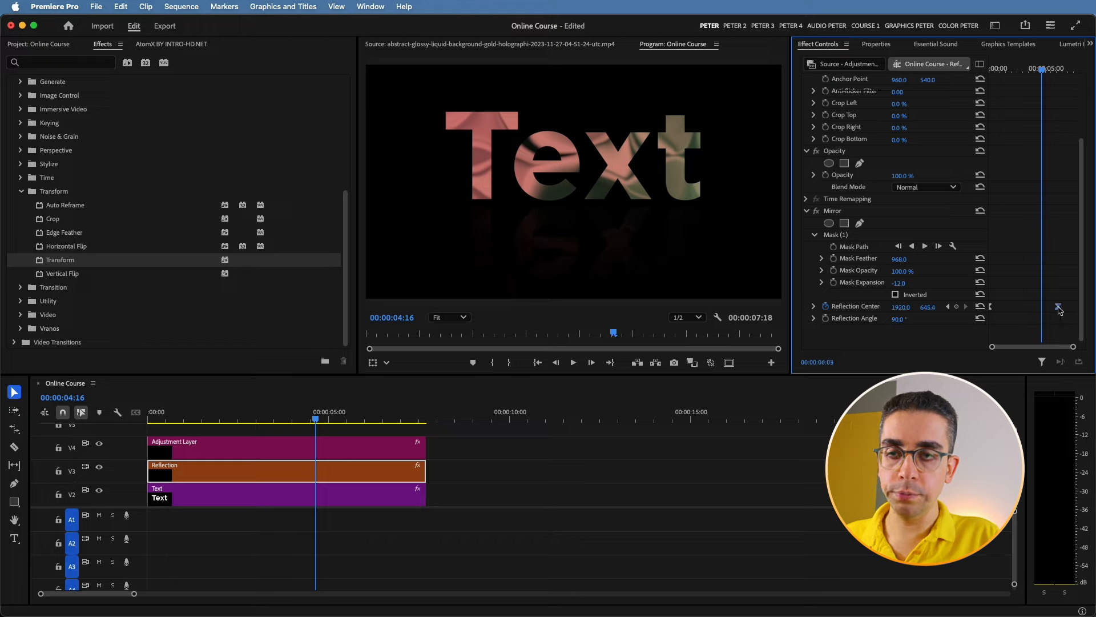
drag(1044, 74, 937, 103)
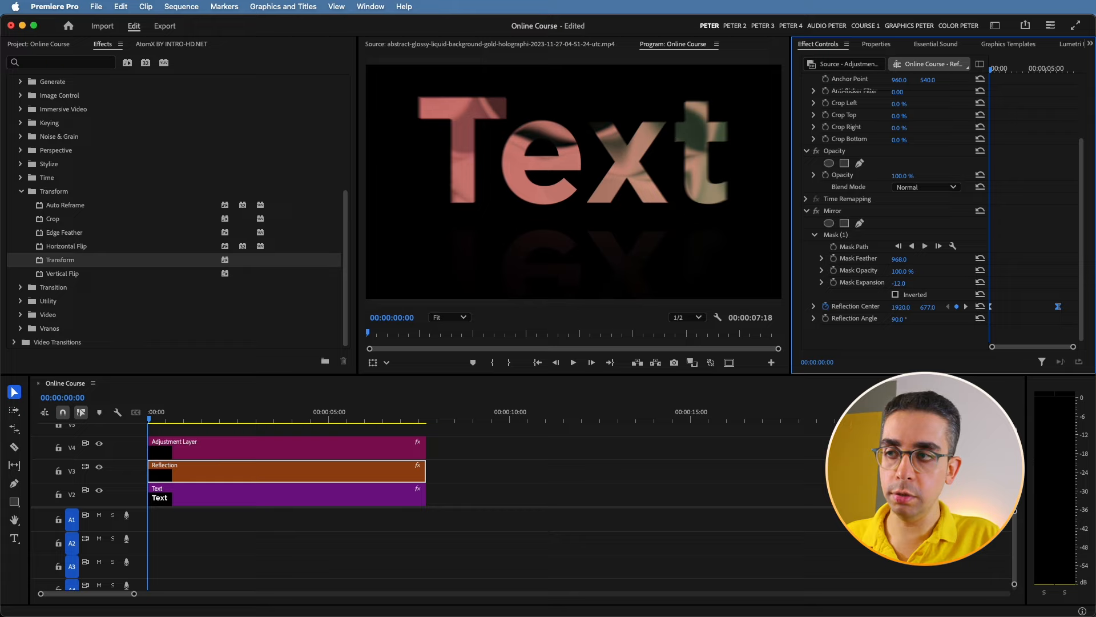
drag(927, 307, 957, 308)
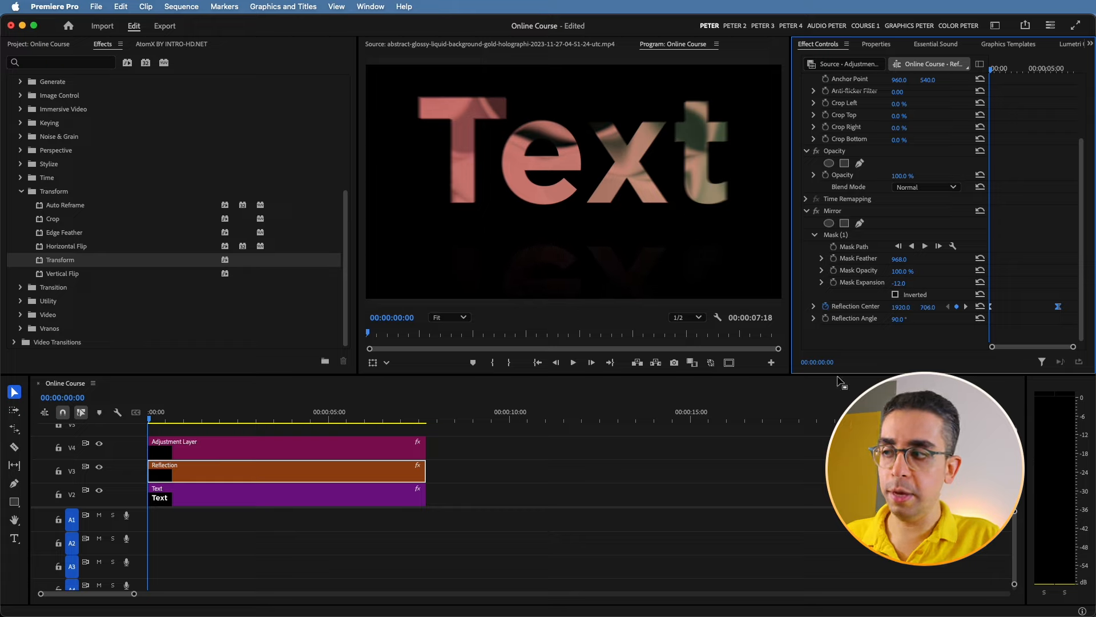
Play the sequence twice from the start to check the slower reflection movement together with the scale animation
key(space)
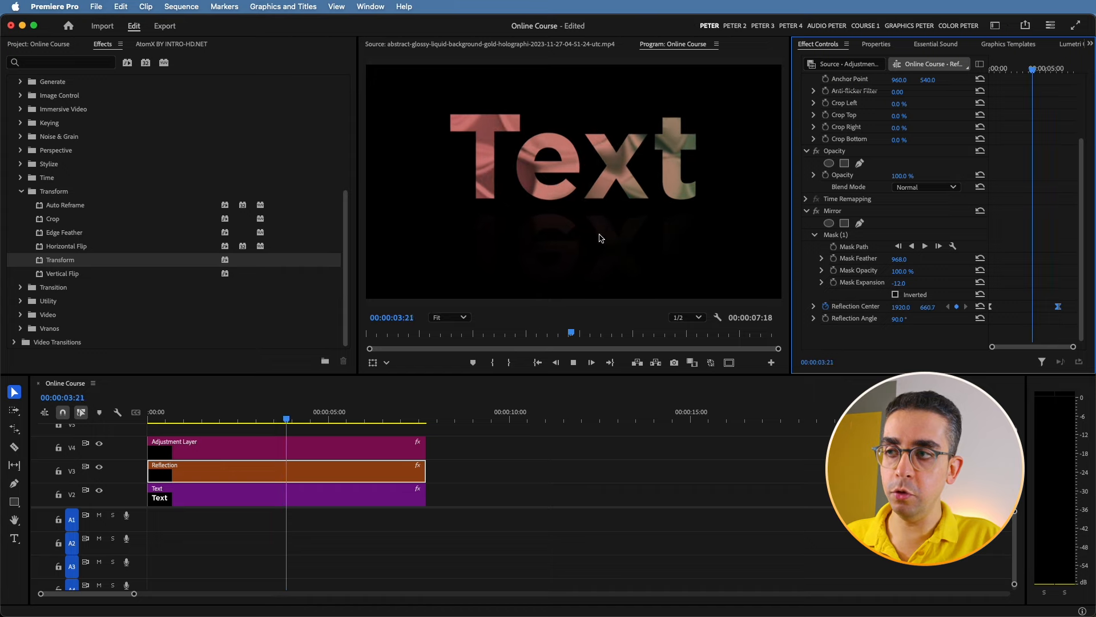
key(space)
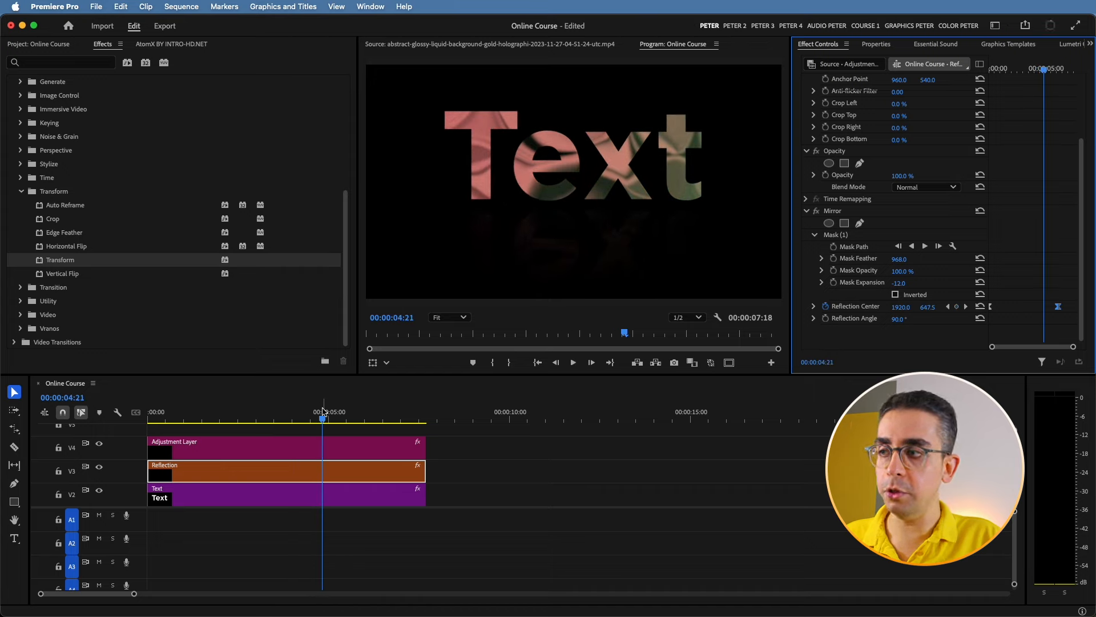
drag(323, 419, 52, 436)
key(space)
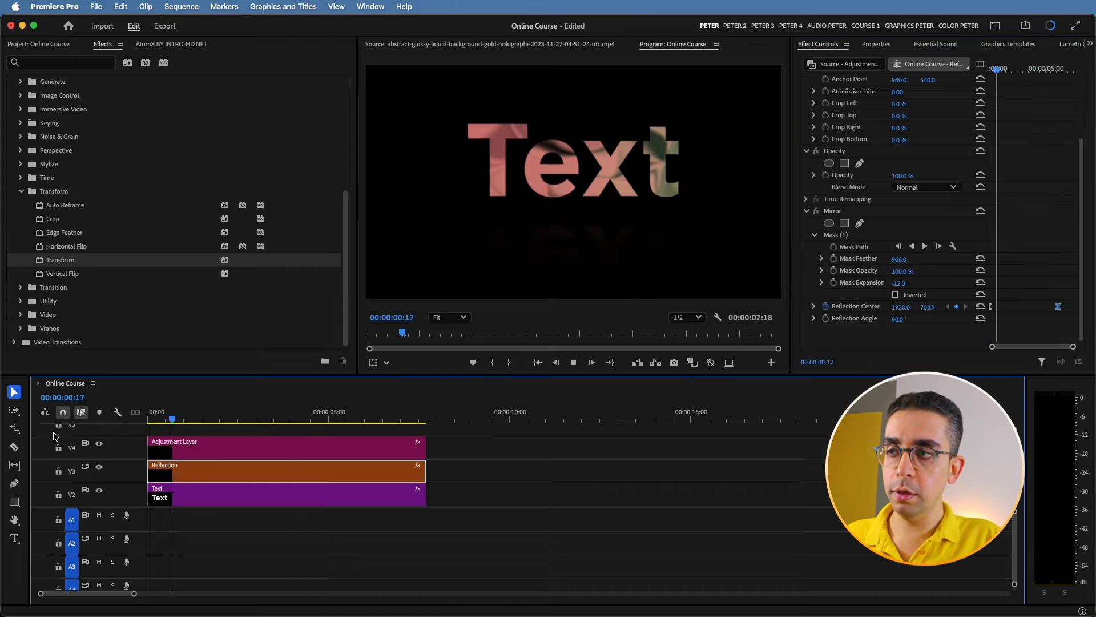
key(space)
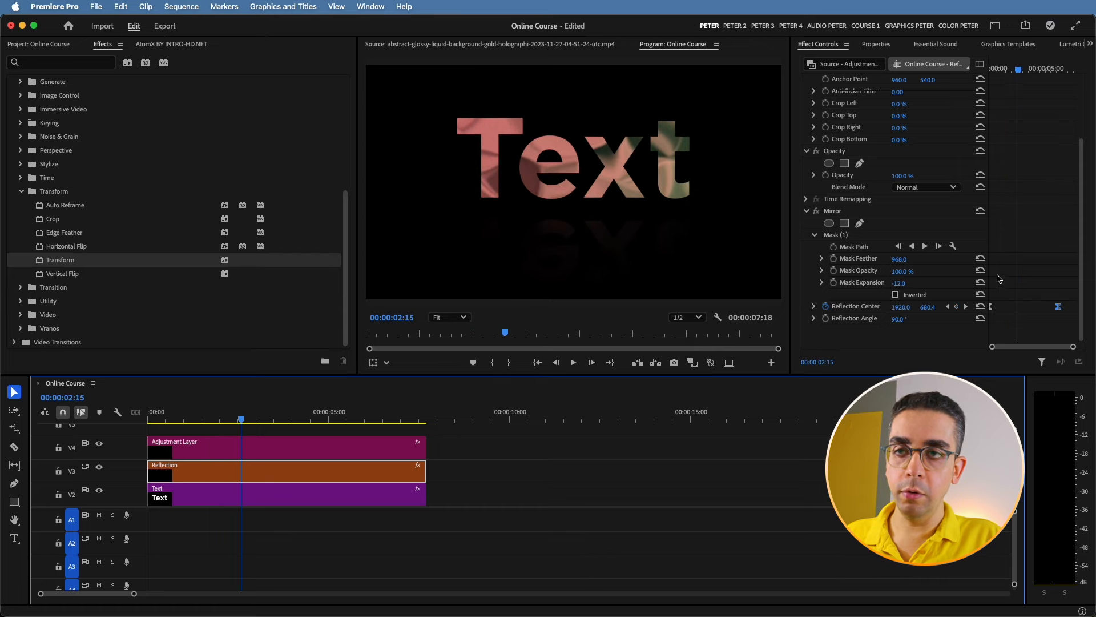
Apply Ease Out to the first Transform Scale keyframe of the adjustment layer
click(230, 447)
key(Home)
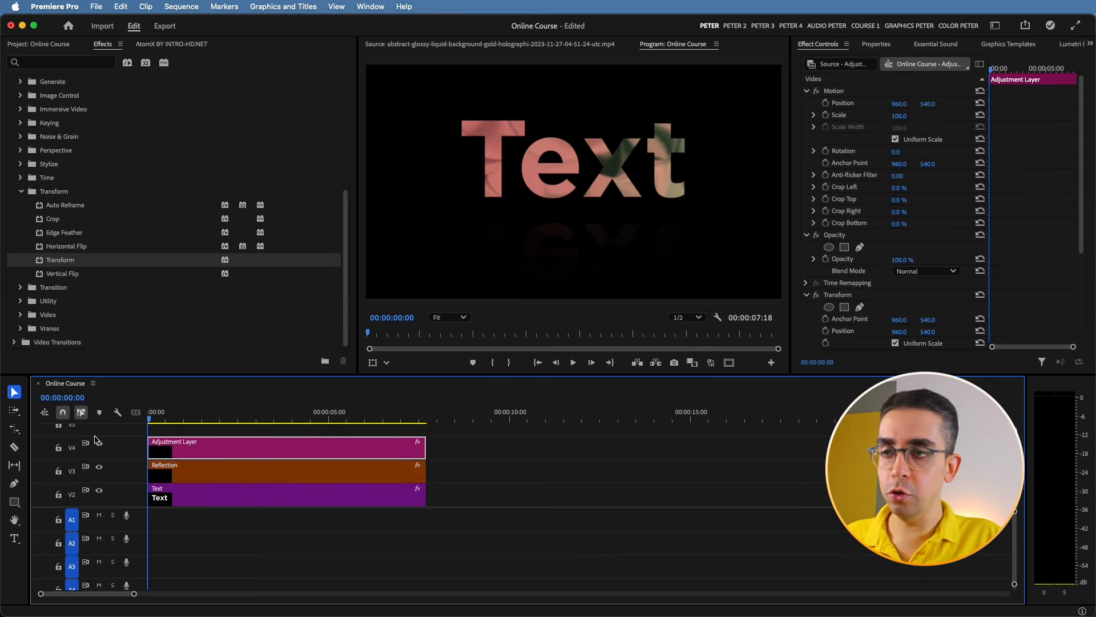
scroll(1010, 269, down, 5)
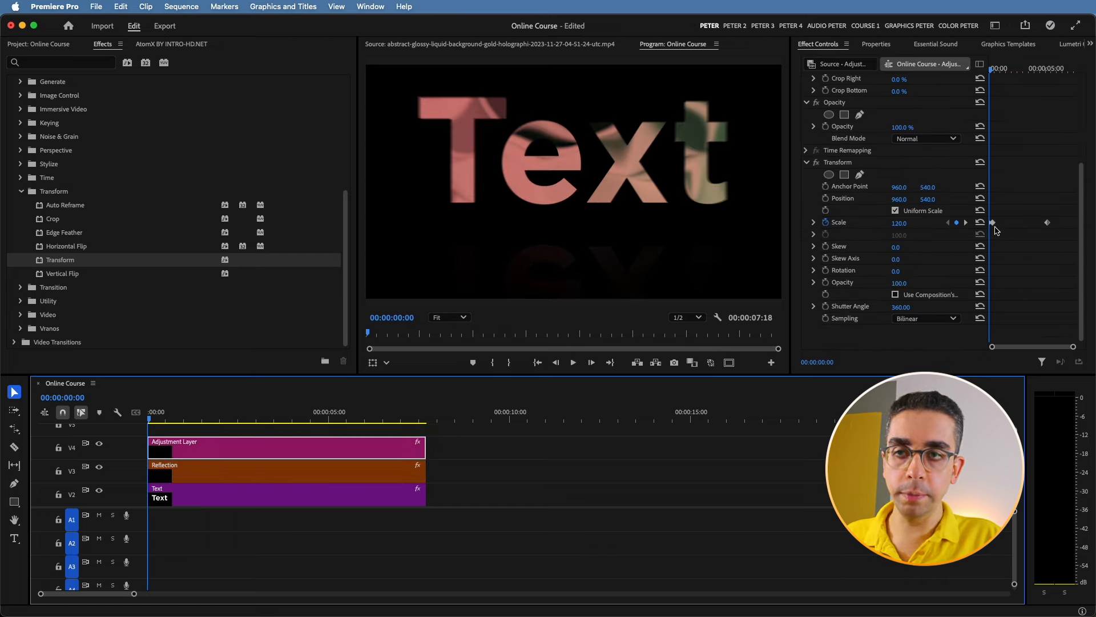
click(993, 224)
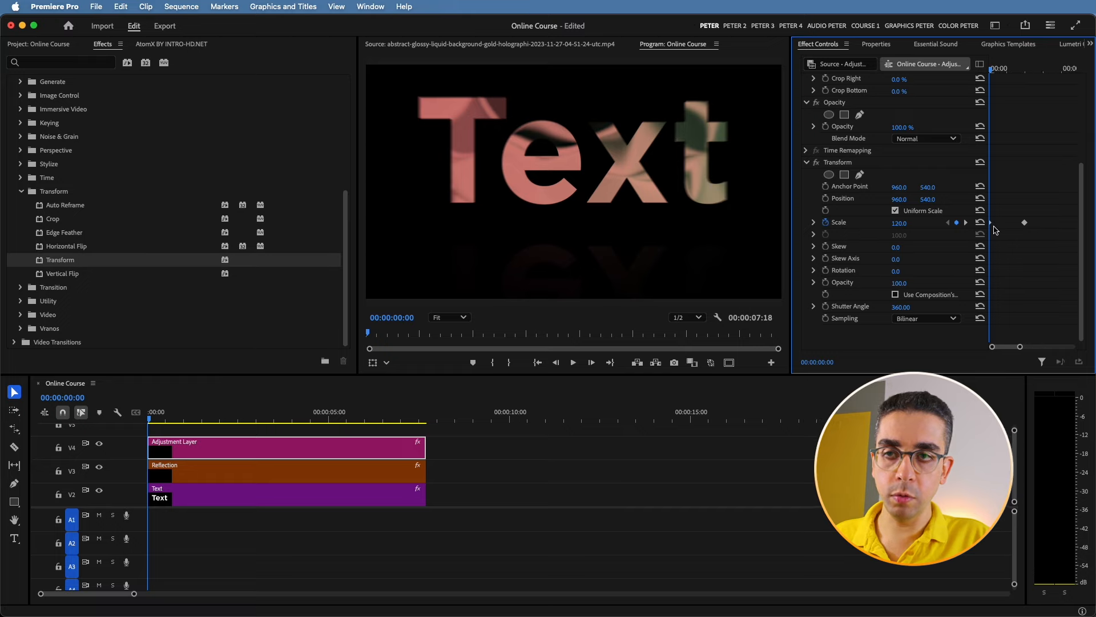
right_click(991, 226)
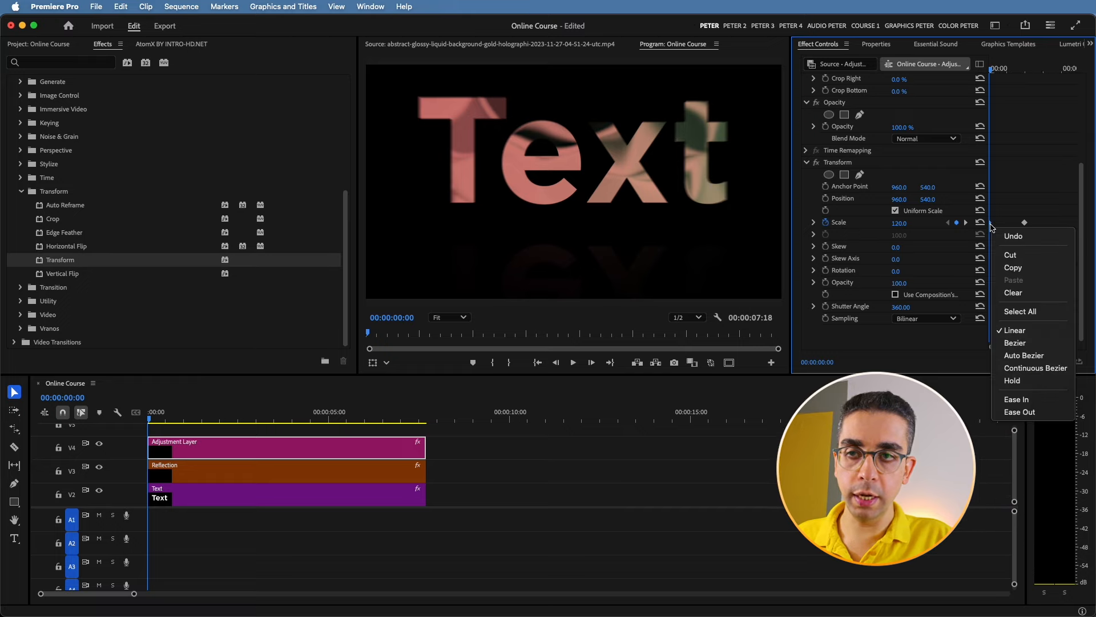
click(1019, 411)
Apply Ease In to the last Transform Scale keyframe of the adjustment layer
right_click(1024, 223)
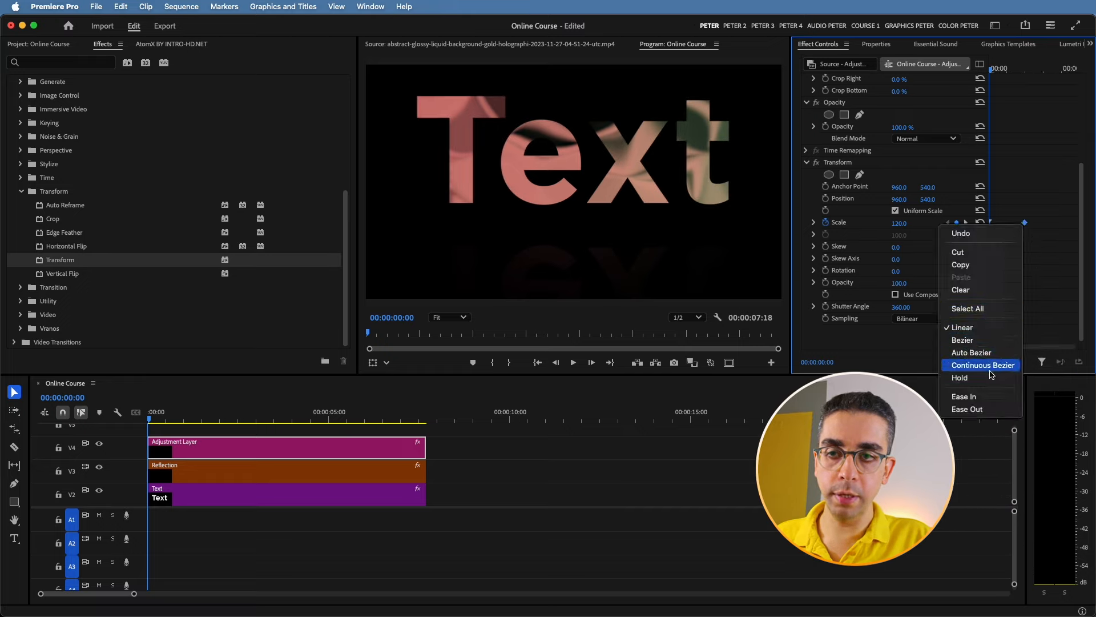
click(970, 397)
key(minus)
key(minus)
key(minus)
right_click(1047, 223)
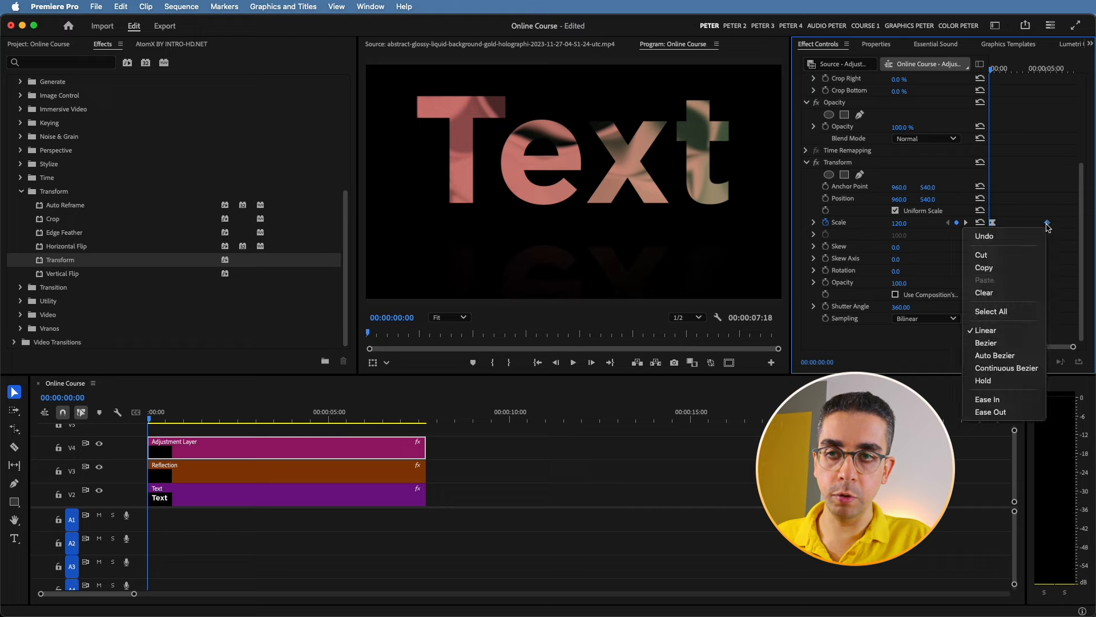
click(998, 399)
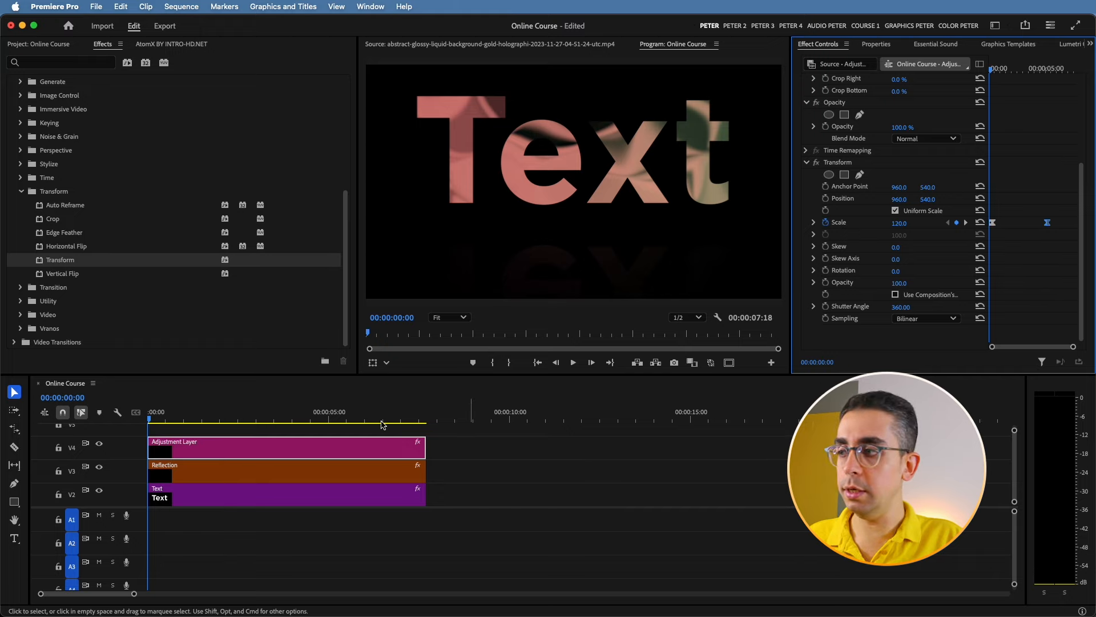
Play the sequence from the start to check the eased scale animation
drag(241, 419, 47, 444)
key(space)
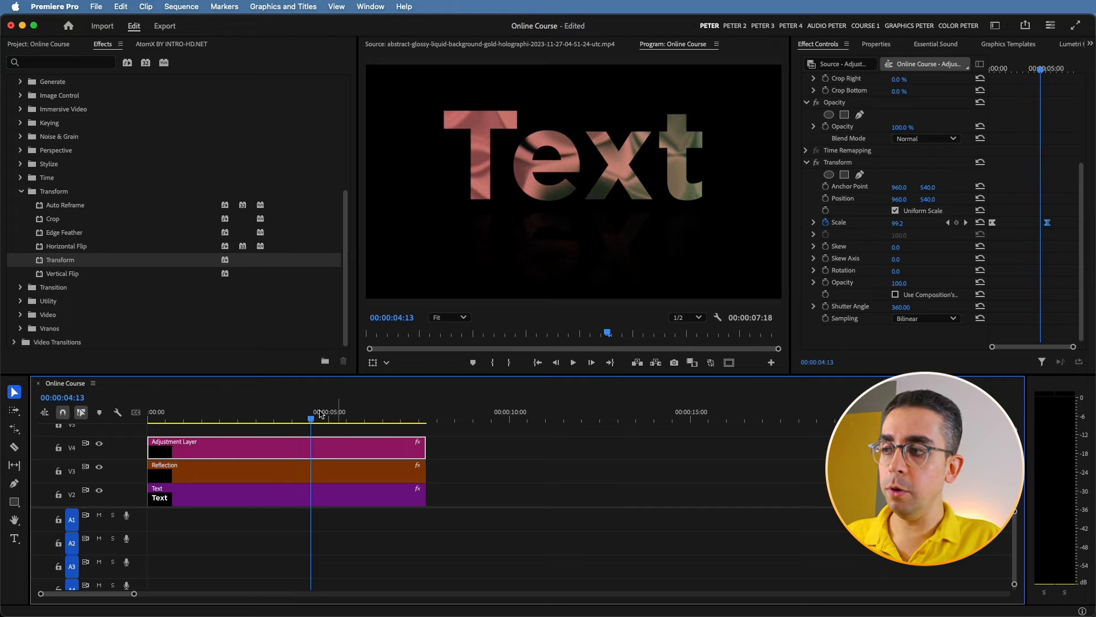
key(space)
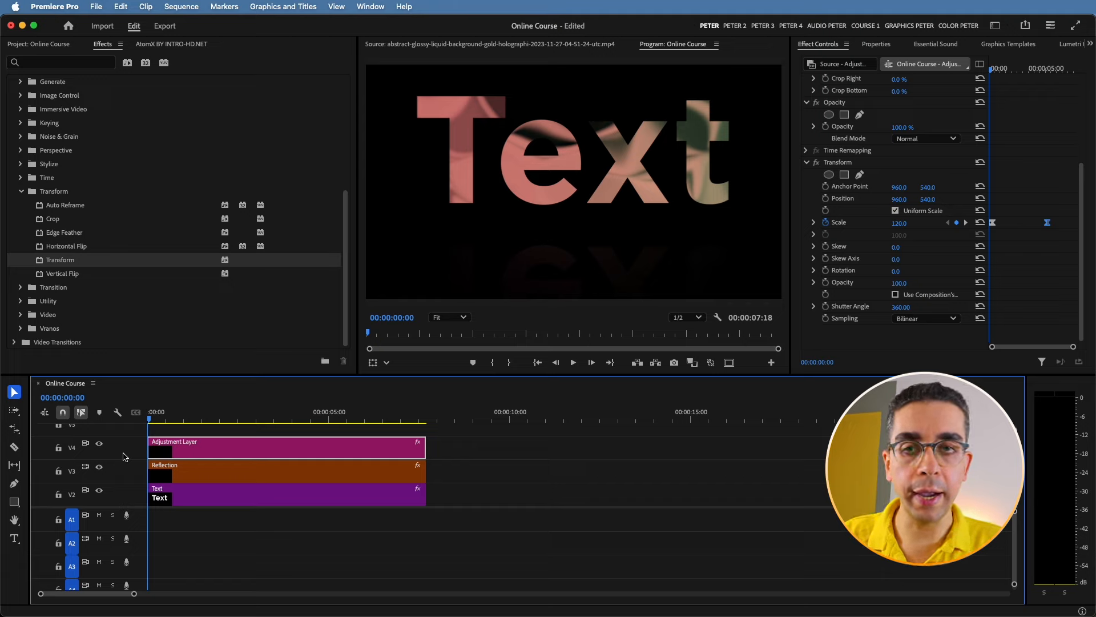
Place Light Leaks 123.mp4 on the track above the adjustment layer from the sequence start and trim its end to match the other clips
click(45, 46)
click(63, 199)
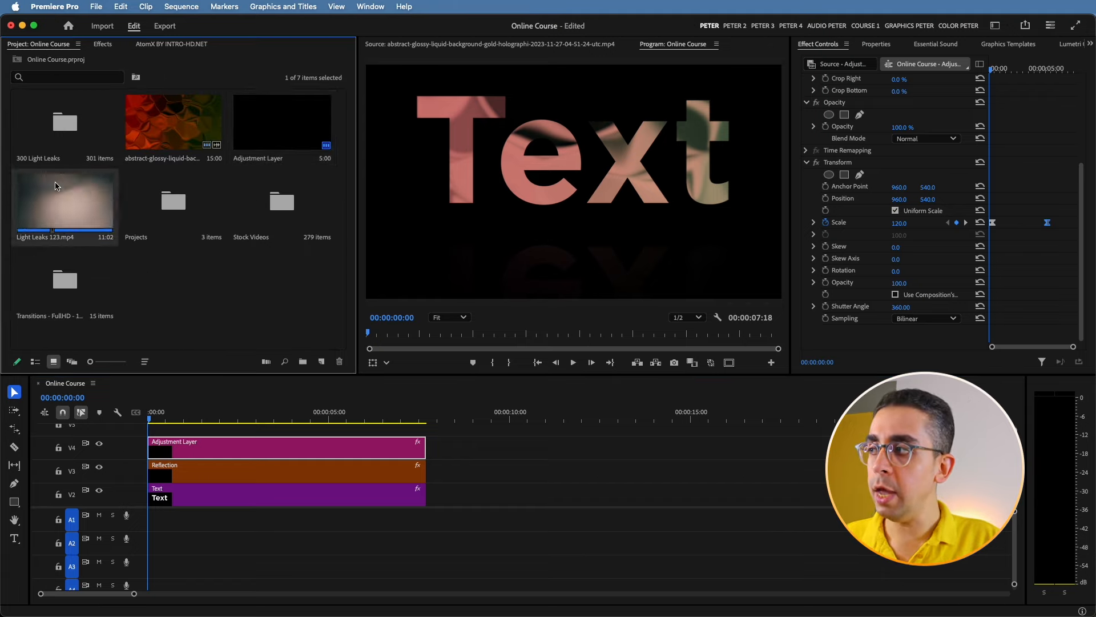
drag(63, 200, 413, 438)
drag(547, 430, 425, 437)
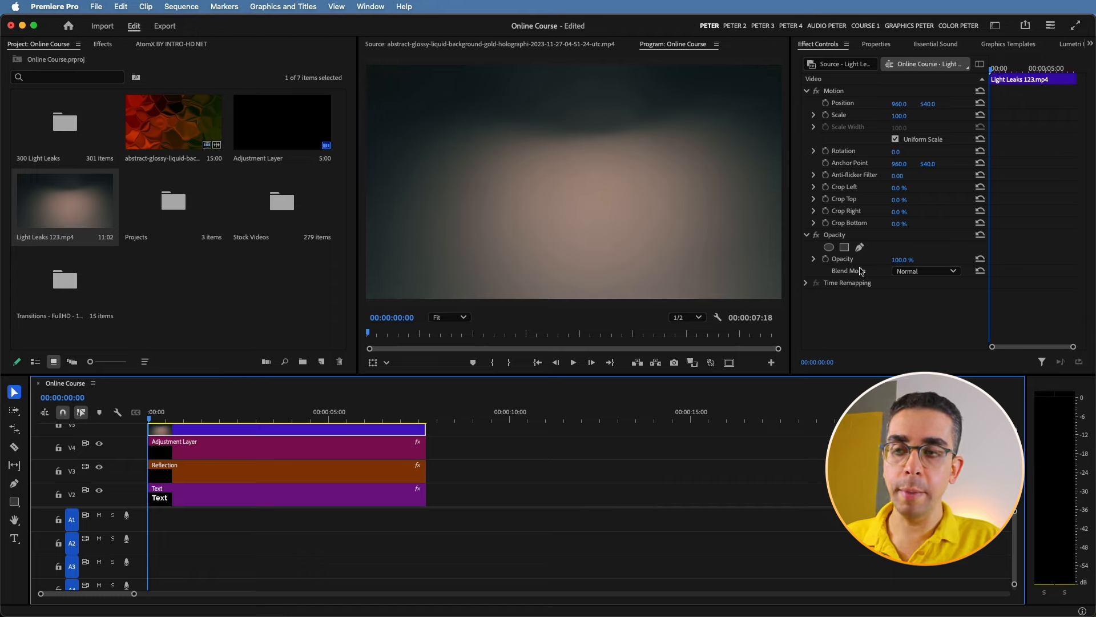
Set the light leak clip's blend mode to Multiply and play the sequence to check the blend
click(926, 272)
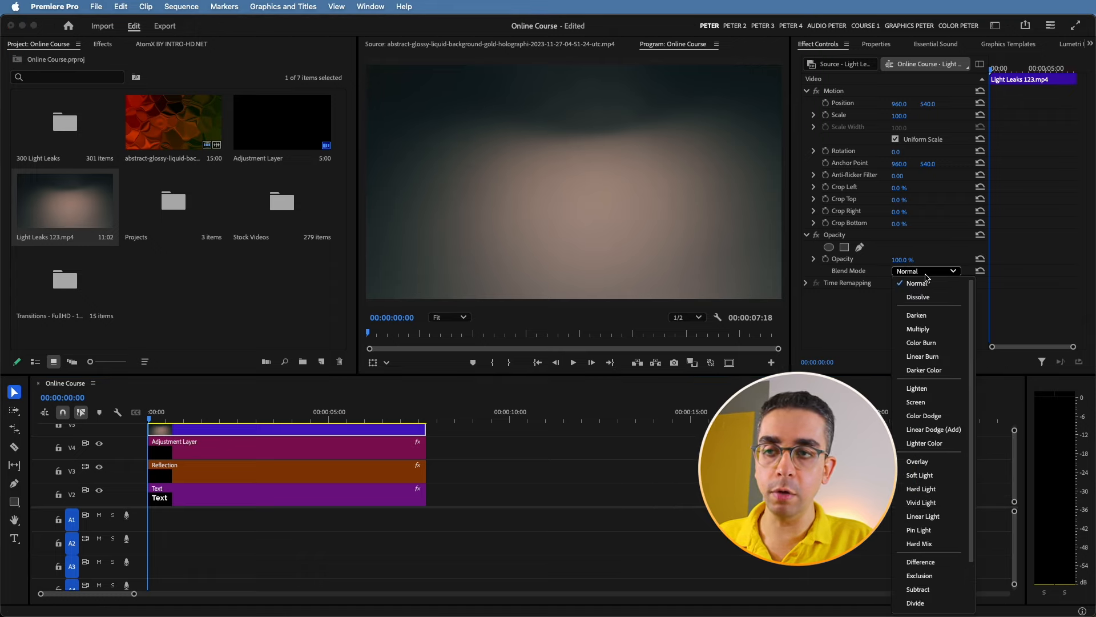
click(928, 328)
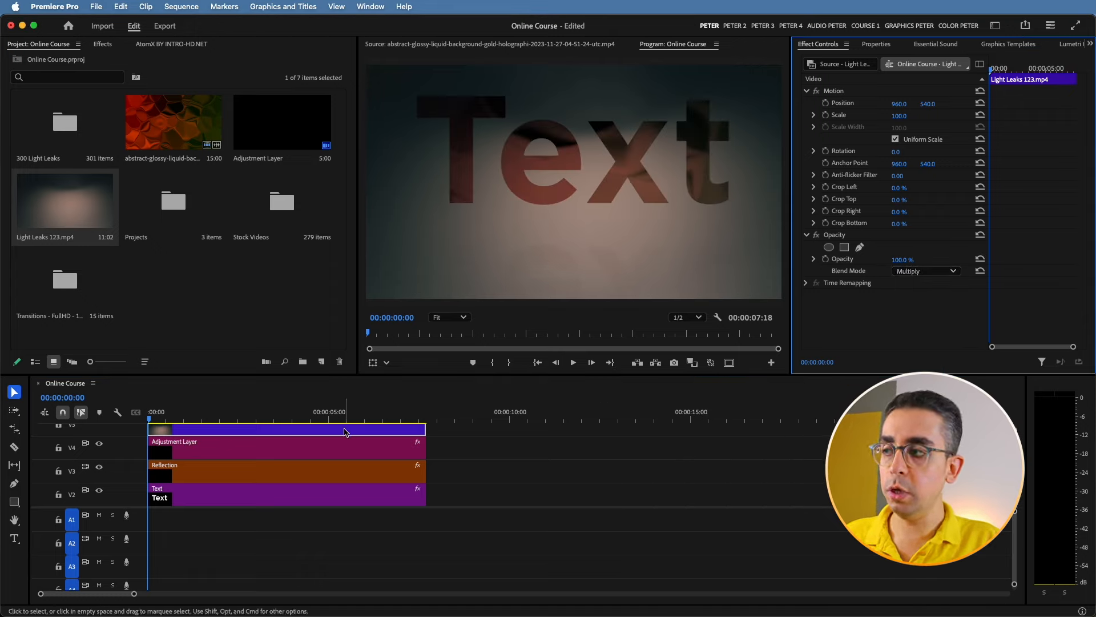
key(space)
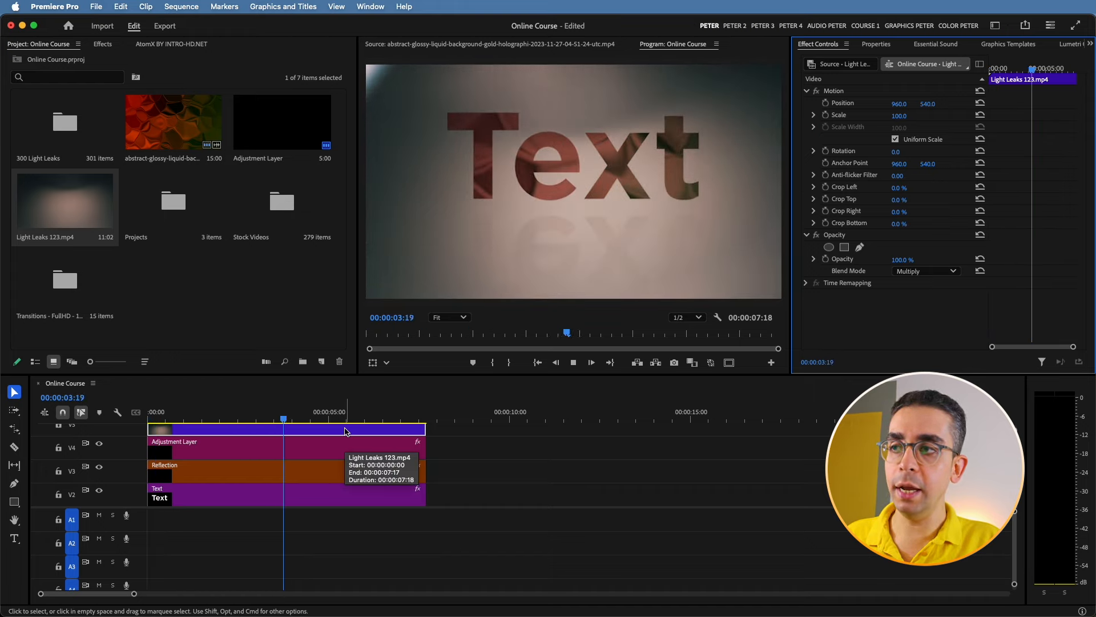
key(space)
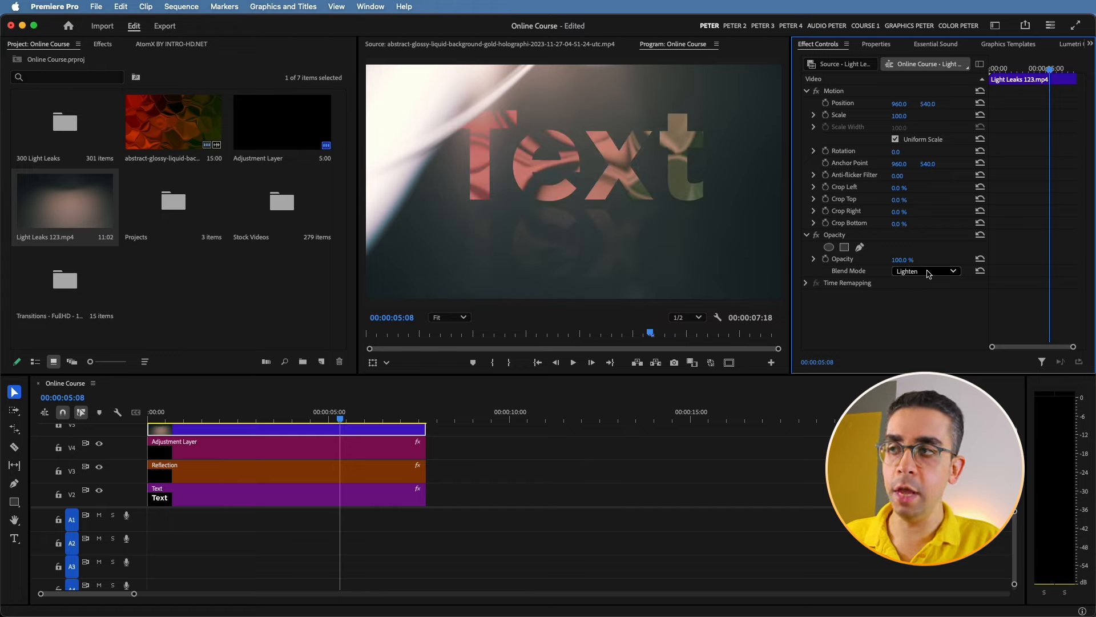
Try the Screen blend mode on the light leak clip at 00:00:02:24, and return it to Multiply
mouse_move(252, 419)
mouse_down()
mouse_move(197, 419)
mouse_move(254, 423)
mouse_up()
scroll(926, 273, down, 1)
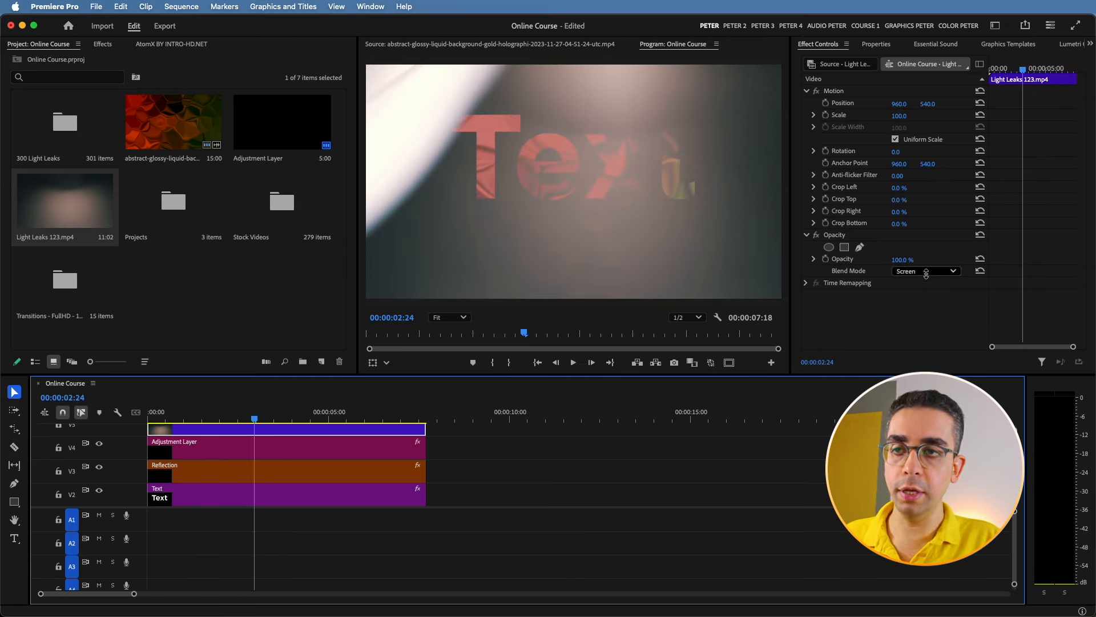
click(926, 272)
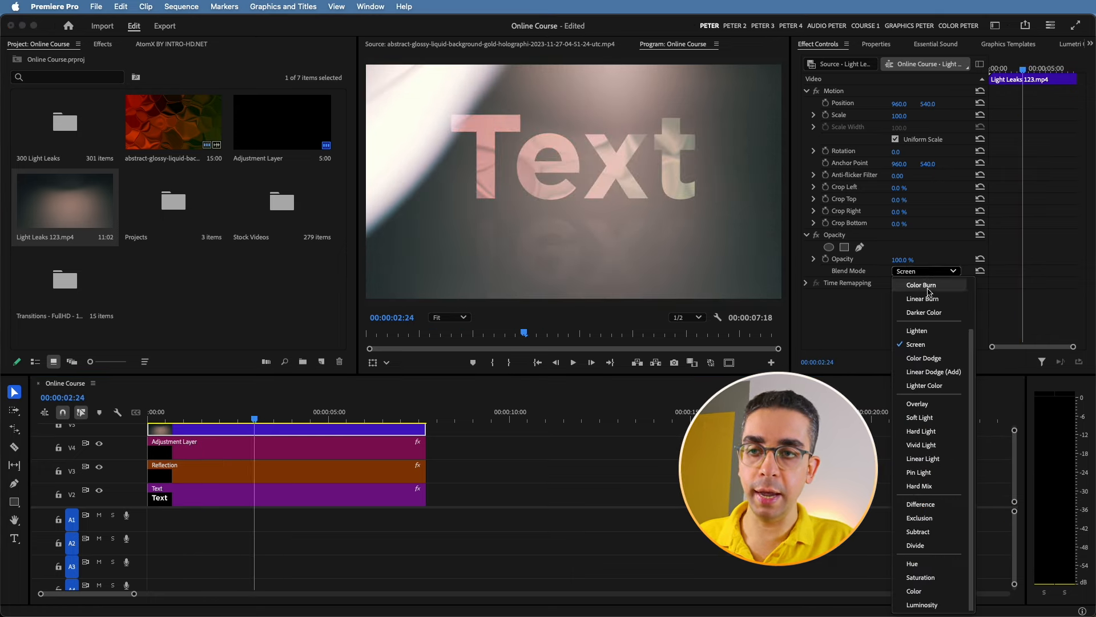
scroll(929, 292, up, 3)
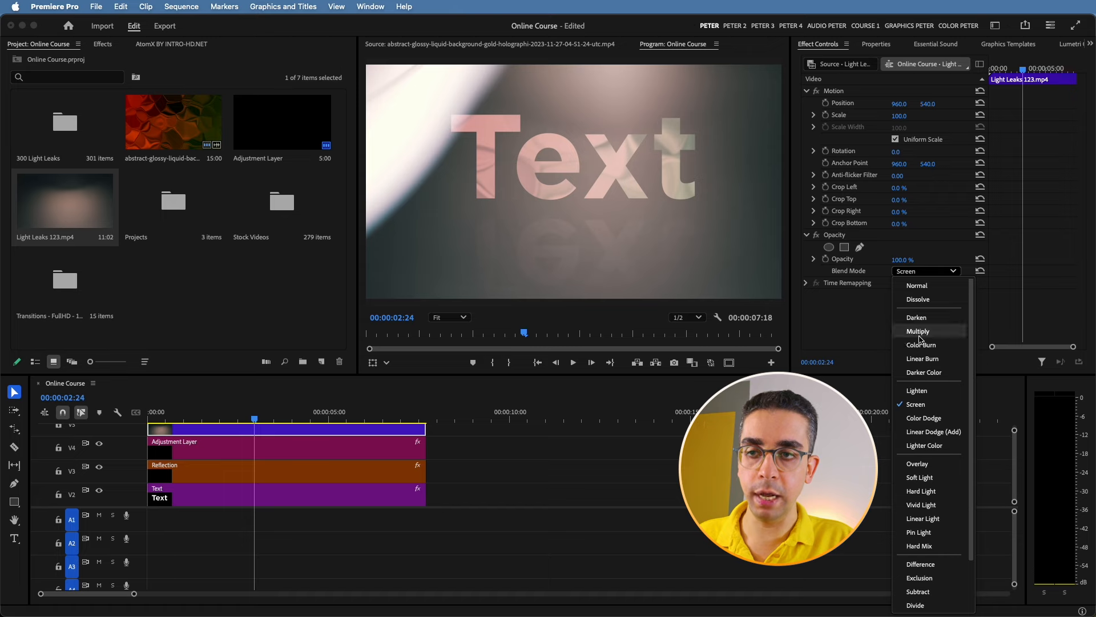
click(919, 336)
Play the sequence from the start to review the title with the multiplied light leak
key(Home)
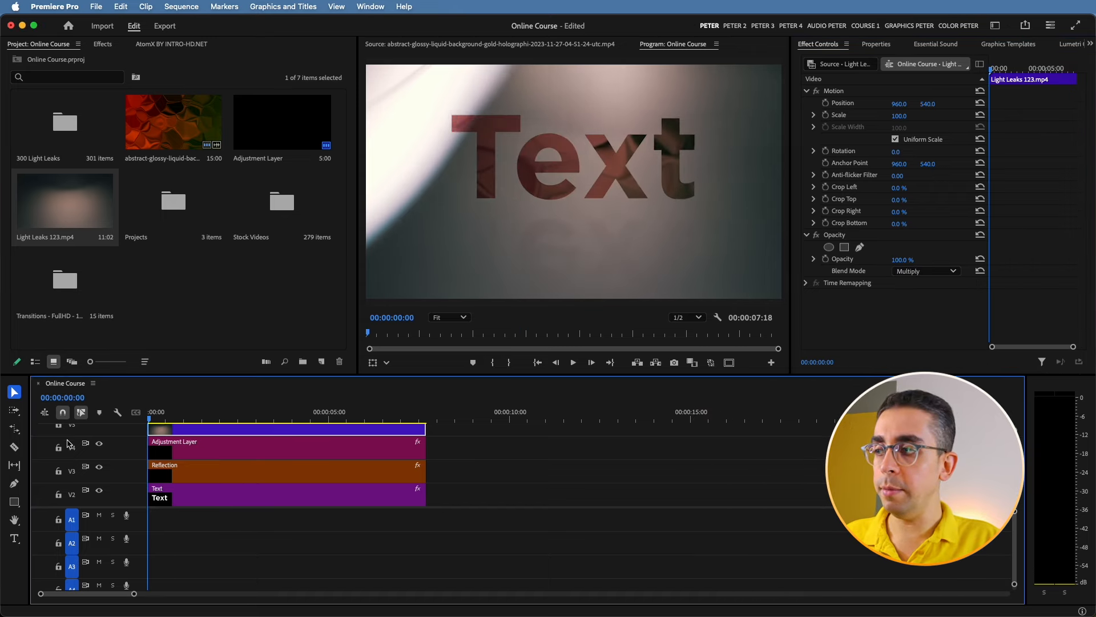
key(space)
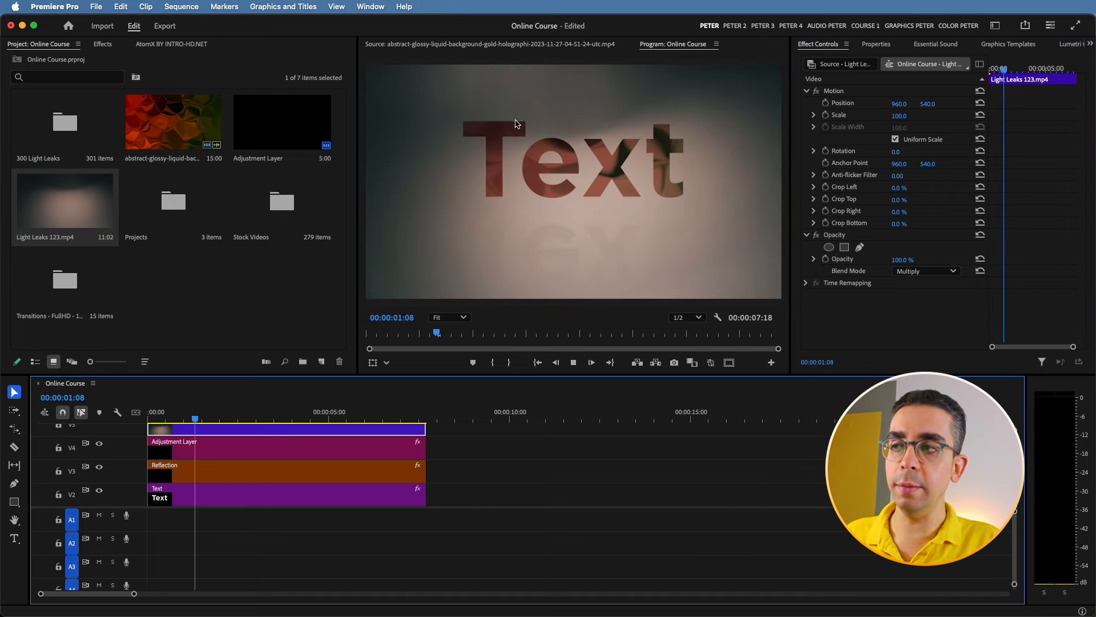
key(space)
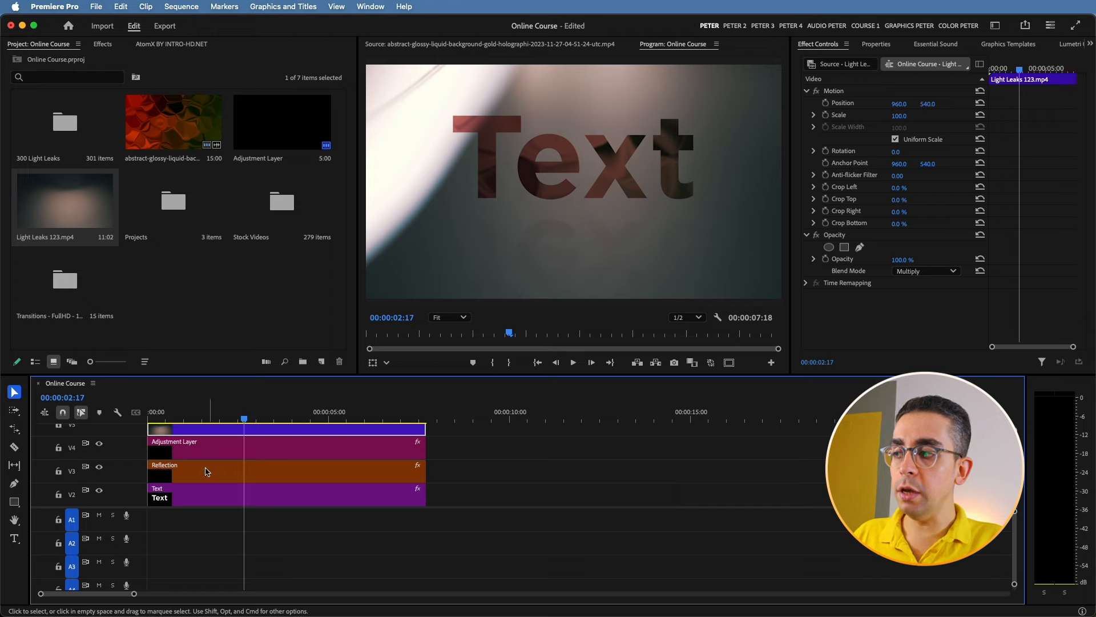
Replace the wording of the title clip on V2 with "Pro"
scroll(208, 477, down, 1)
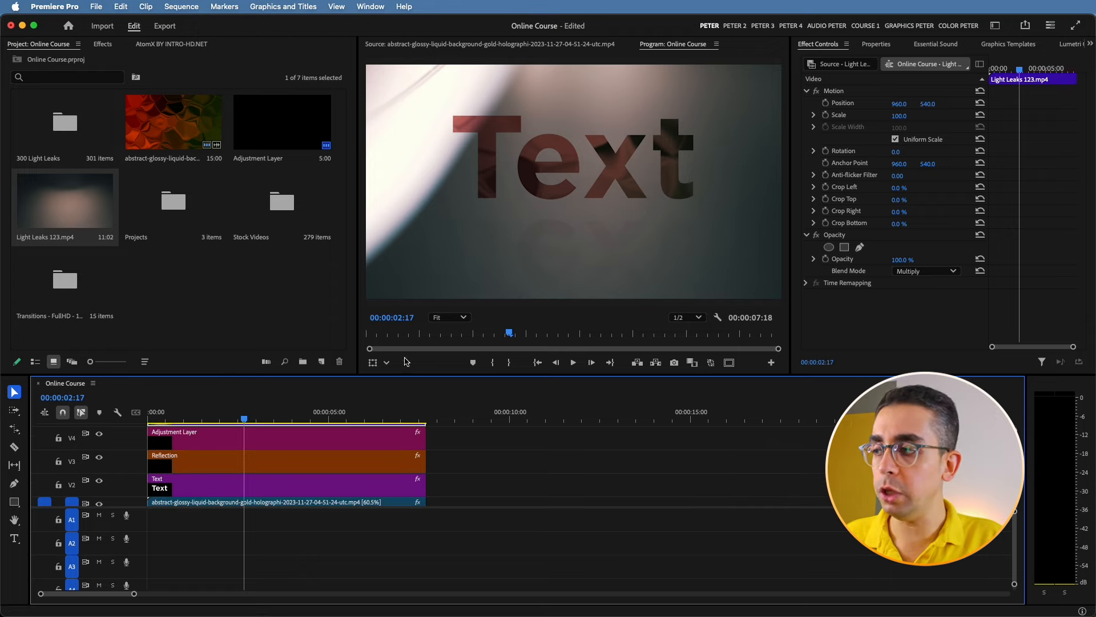
click(230, 486)
key(t)
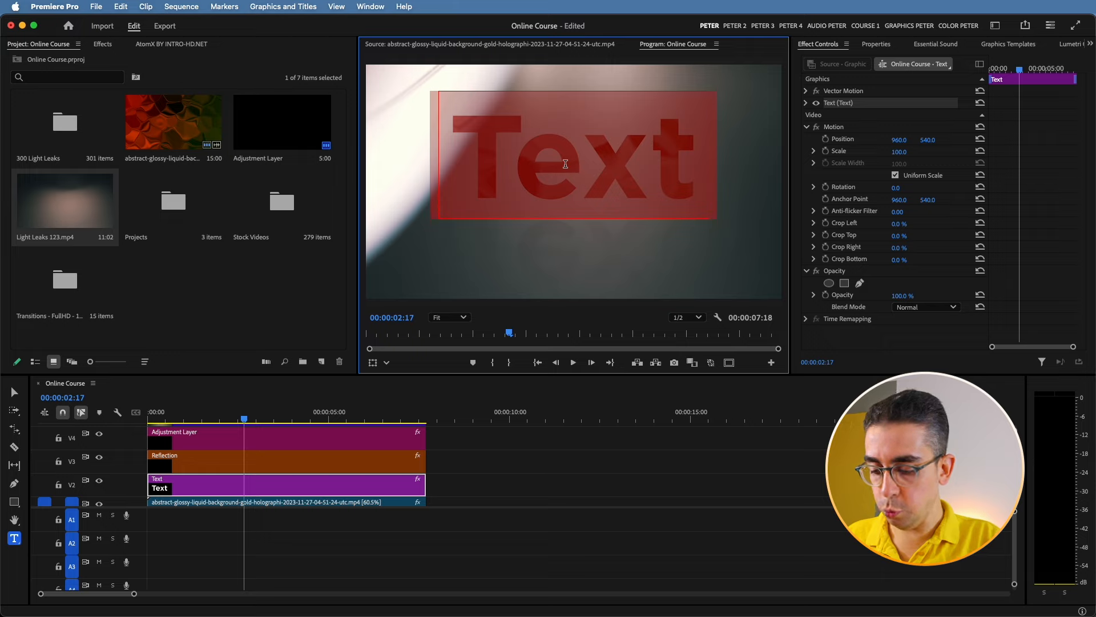
text(Pro)
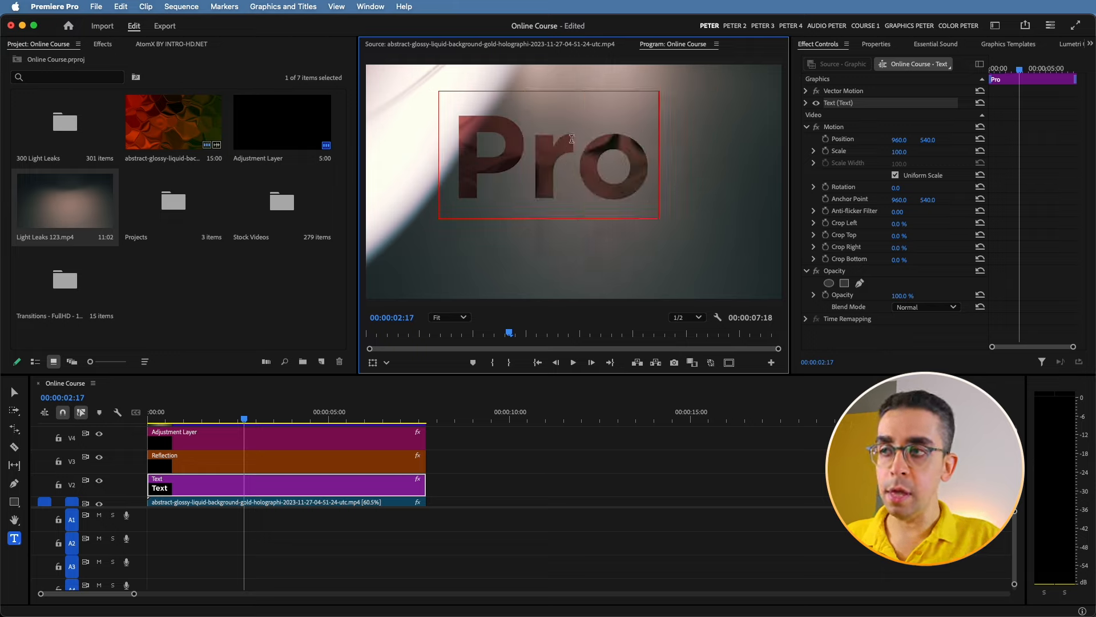